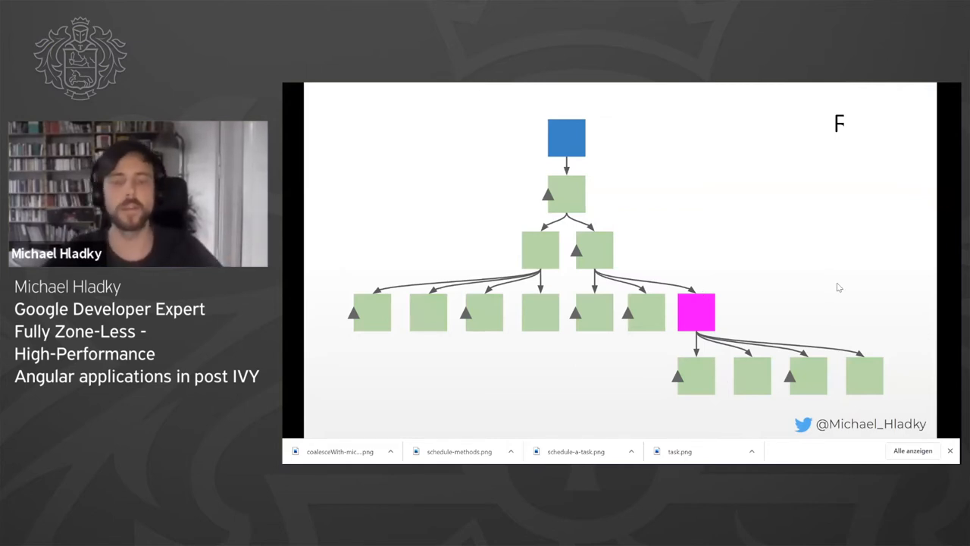
Step: Reveal the next animation step so several green tree boxes turn yellow
key(Right)
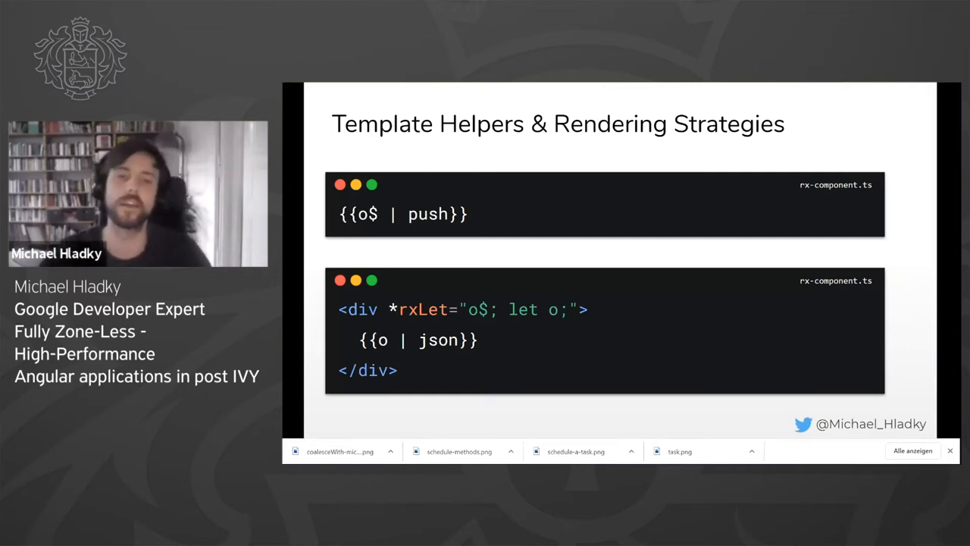
Step: Advance to the Demo Time! Template Helpers slide and leave the fullscreen presentation
key(Right)
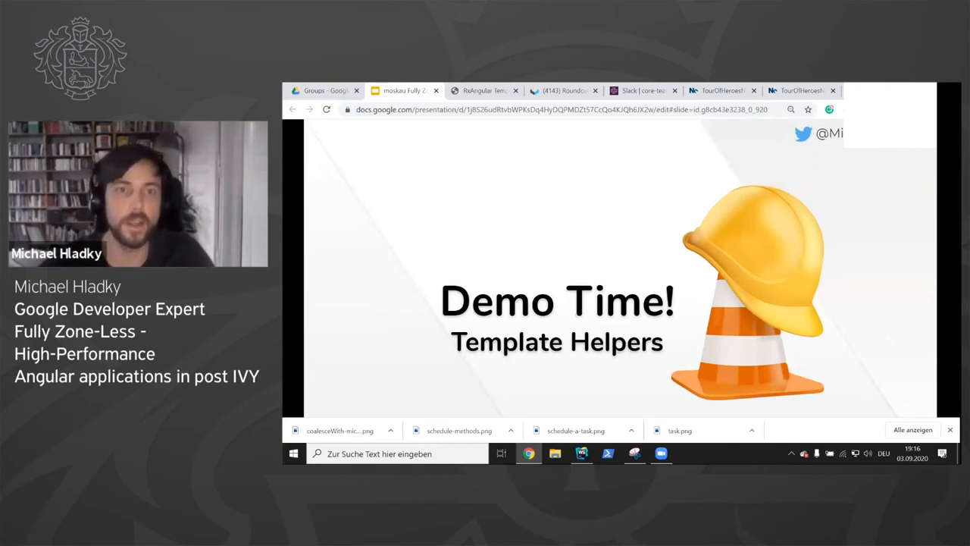
Step: Switch to the RxAngular demo tab, run the Lazy Templates example and highlight the true output
key(ctrl+Tab)
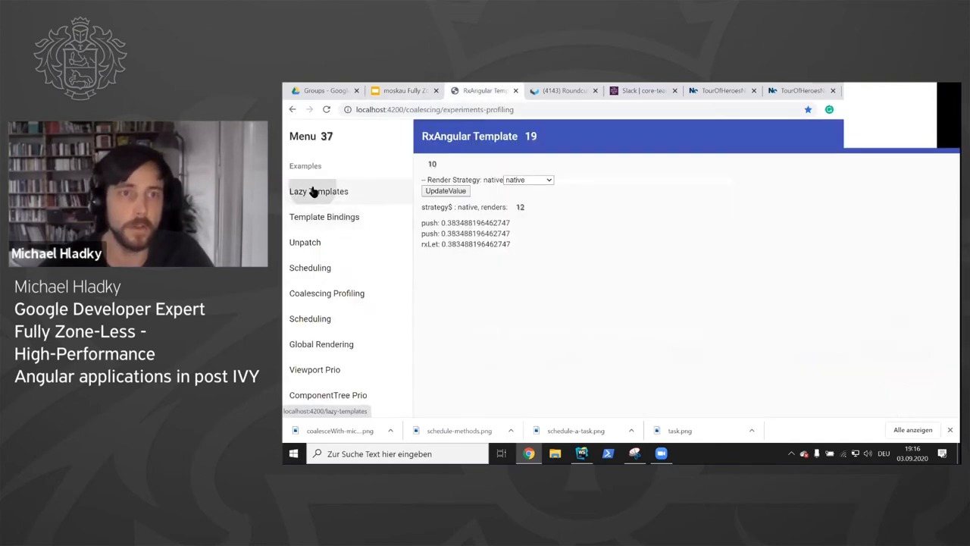
click(315, 191)
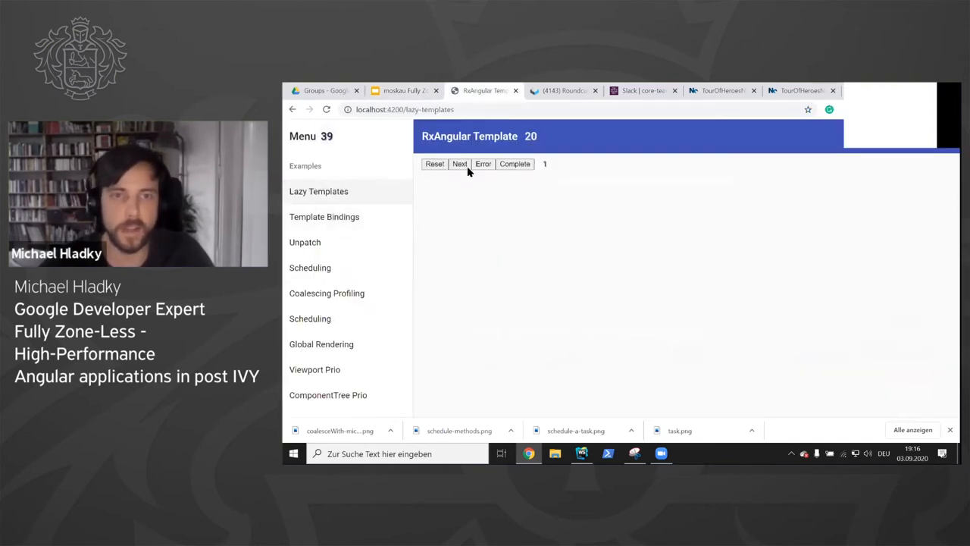
click(468, 172)
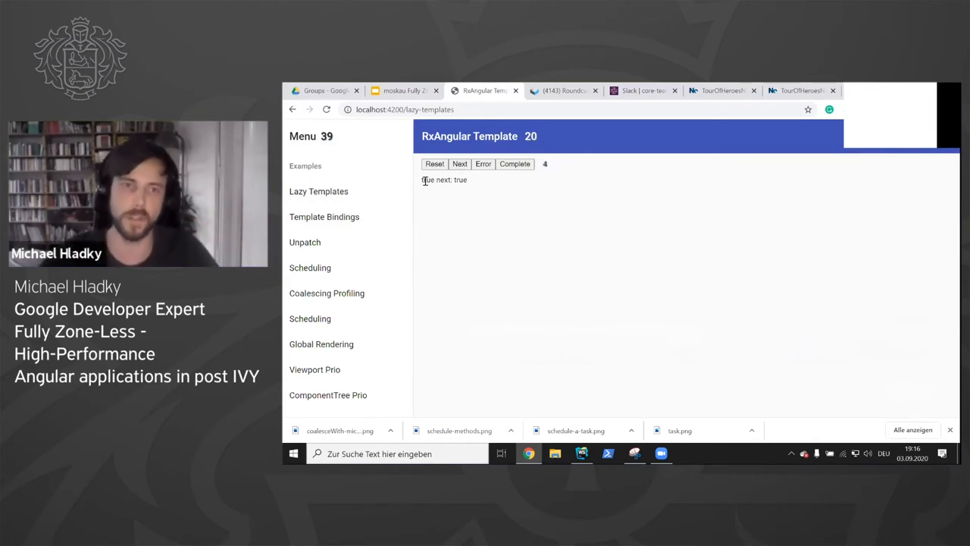
drag(422, 181, 467, 180)
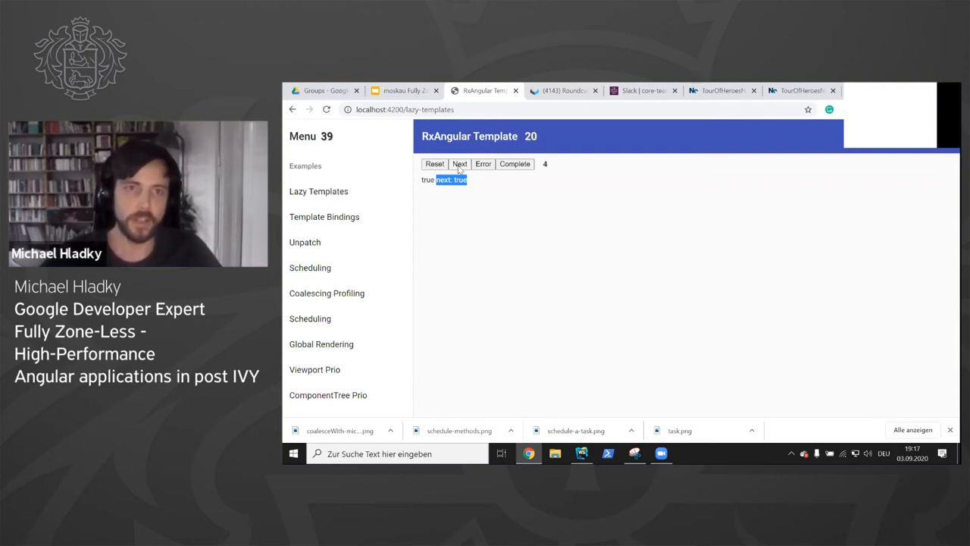
Step: Emit more values until the output toggles to false, then switch to the code editor
click(459, 165)
double_click(429, 179)
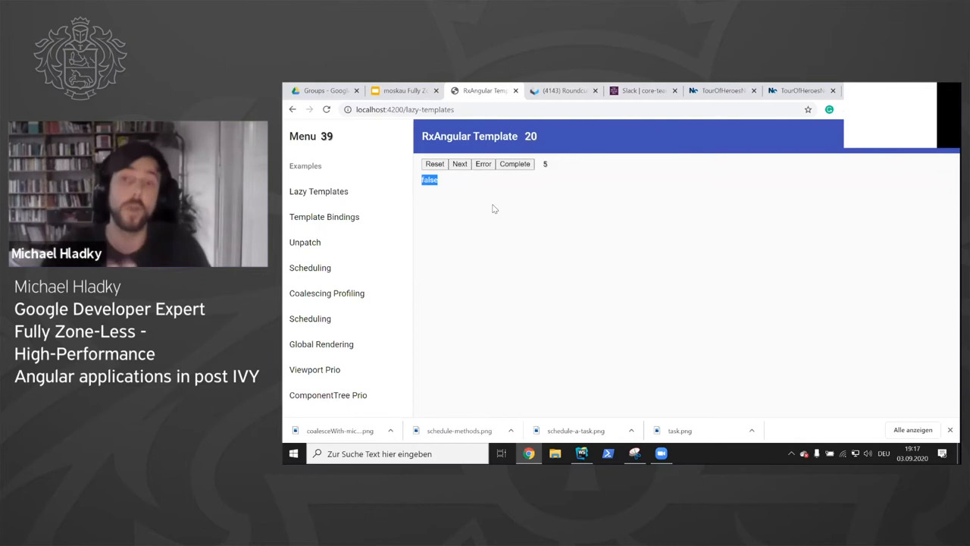
click(460, 165)
click(461, 165)
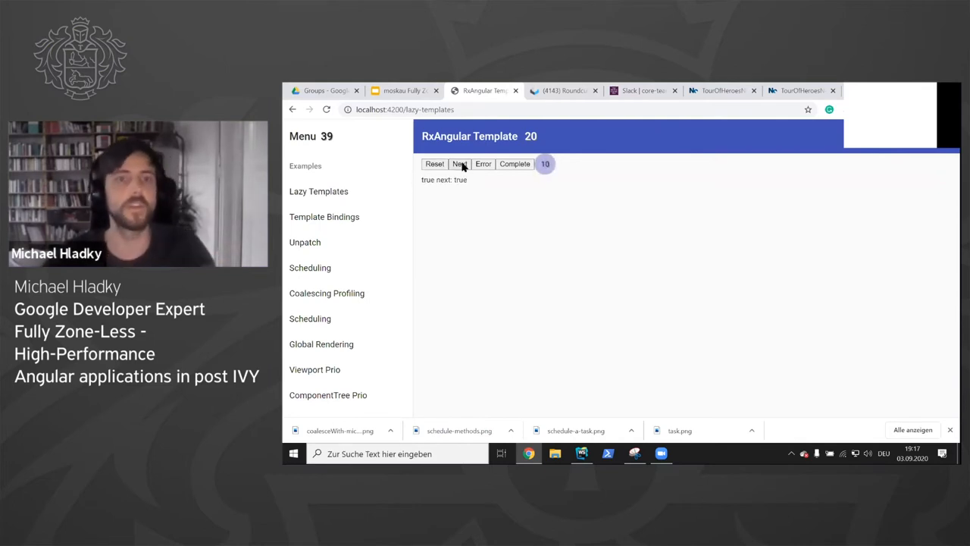
click(461, 165)
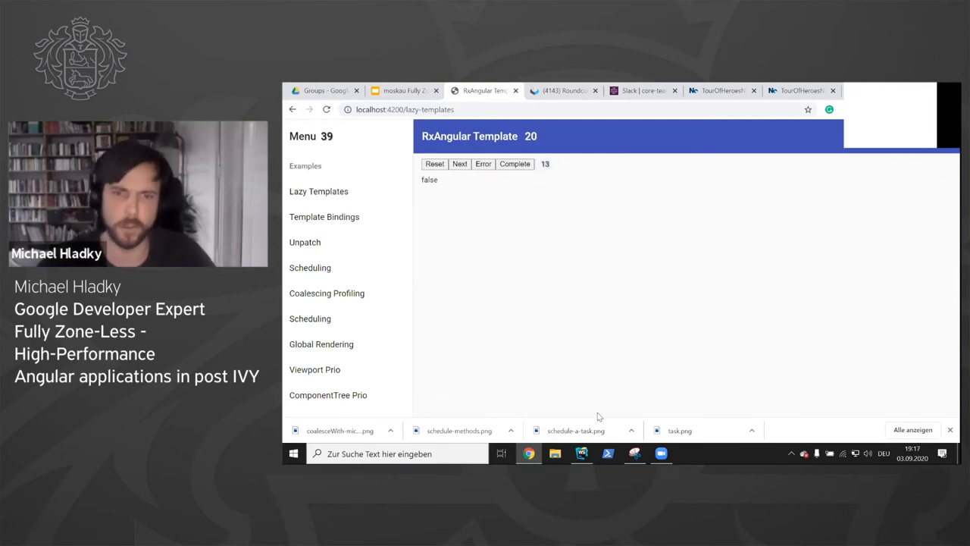
key(alt+Tab)
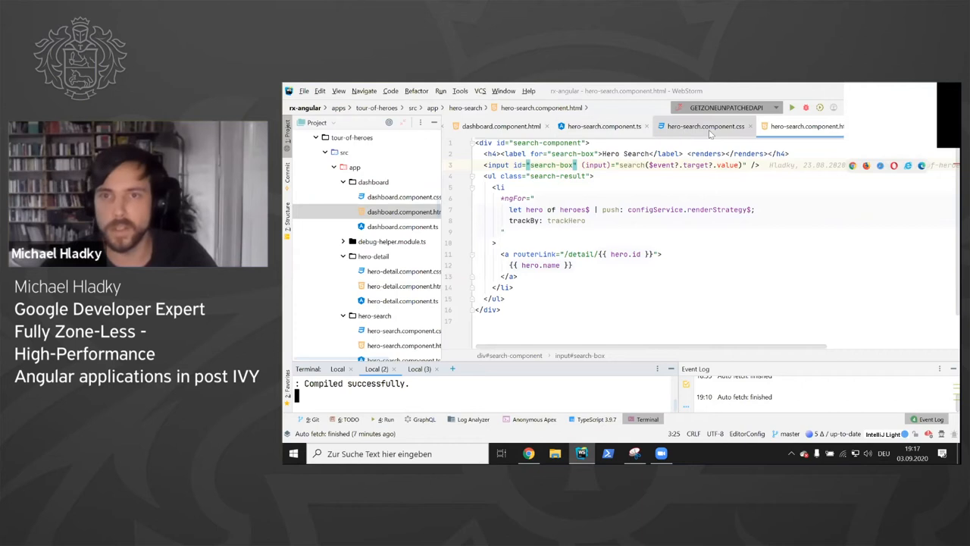
Step: Close the hero-search css/ts and heroes html files and return to memoized-views.component.ts
click(750, 125)
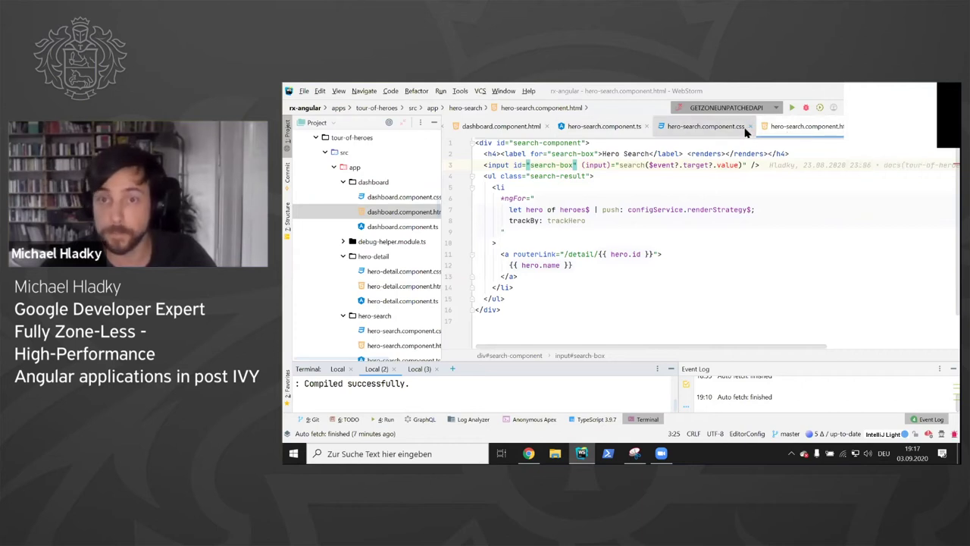
click(645, 127)
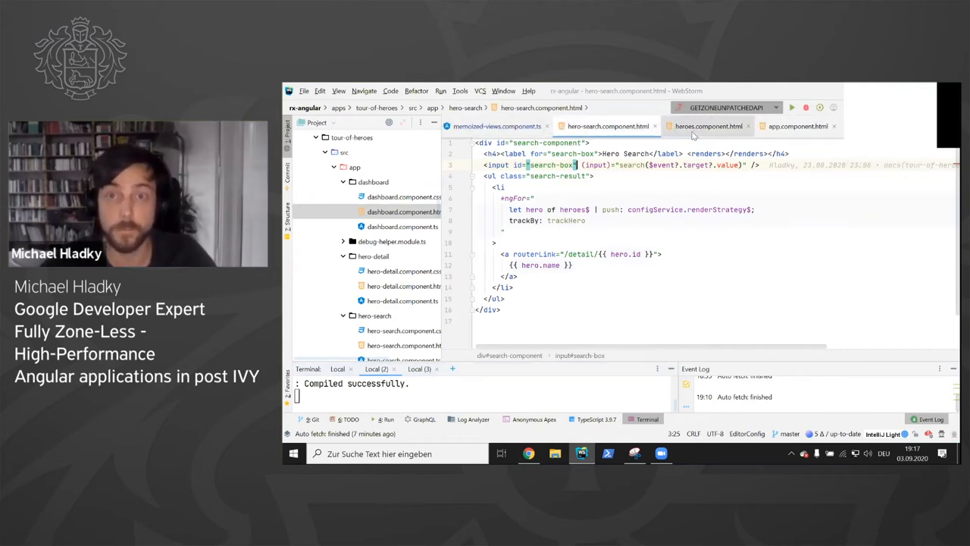
click(748, 127)
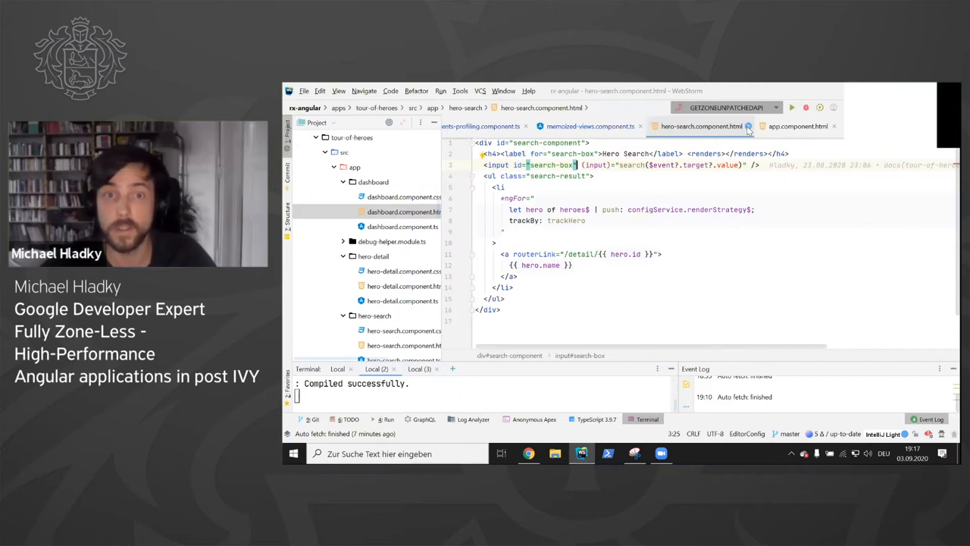
key(alt+Left)
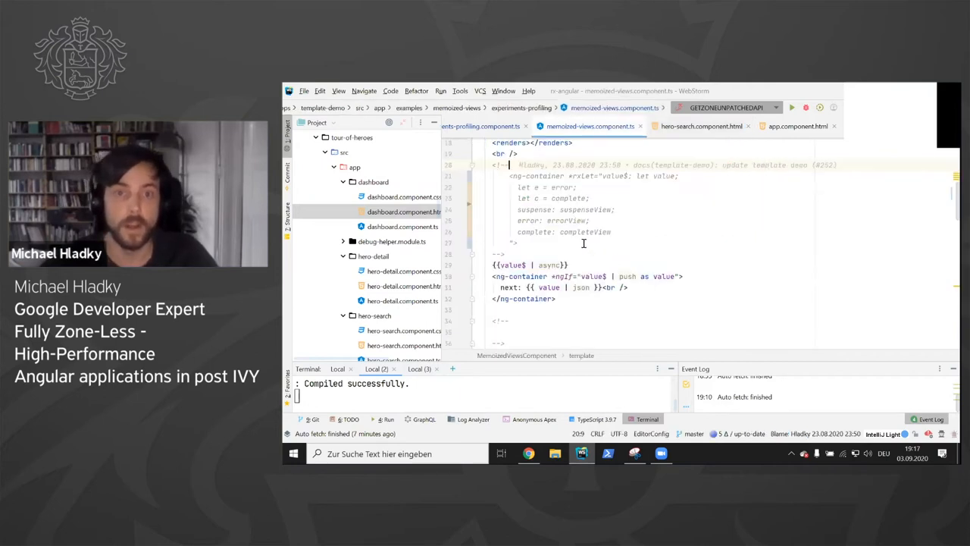
Step: Replace async with push in the {{value$ | ...}} binding on line 29
drag(486, 266, 572, 265)
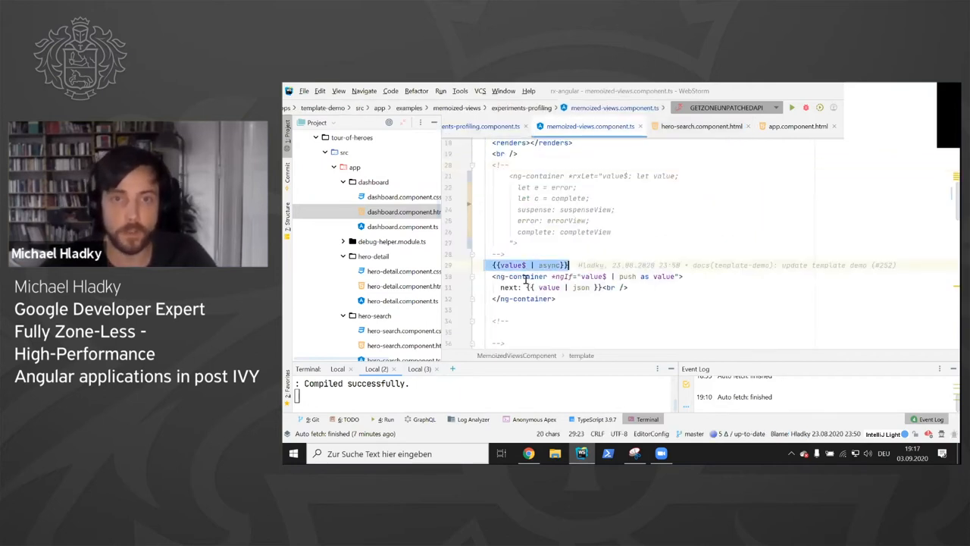
double_click(562, 276)
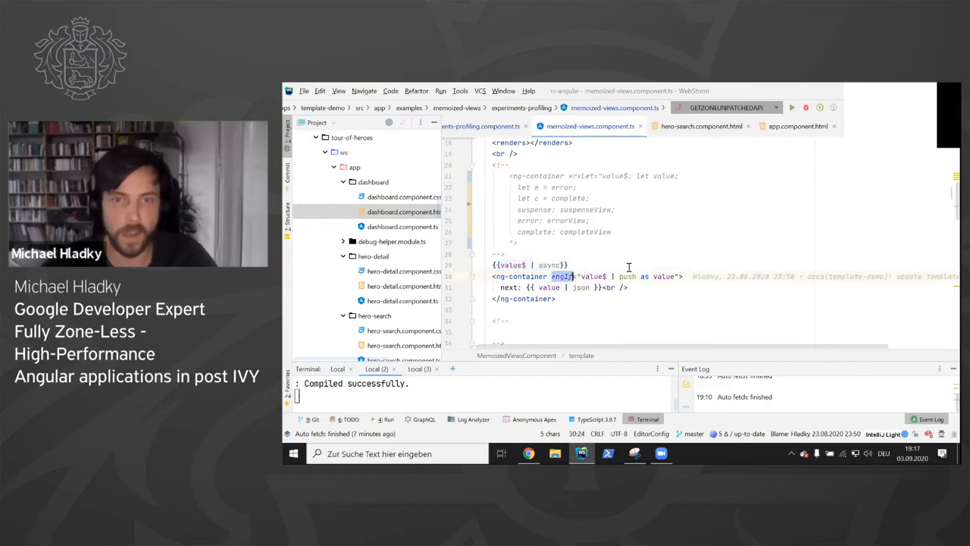
double_click(628, 277)
double_click(552, 264)
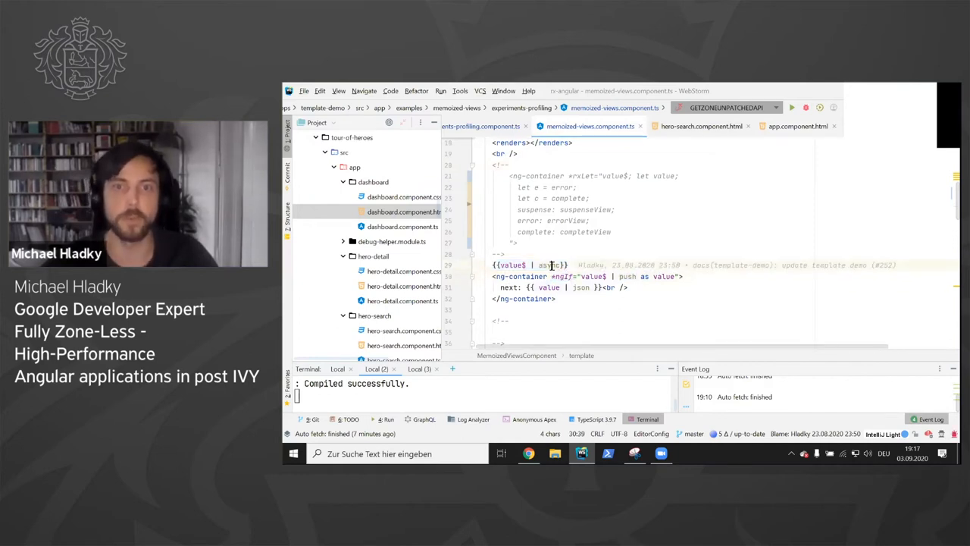
text(push)
key(End)
key(shift+Home)
key(shift+Home)
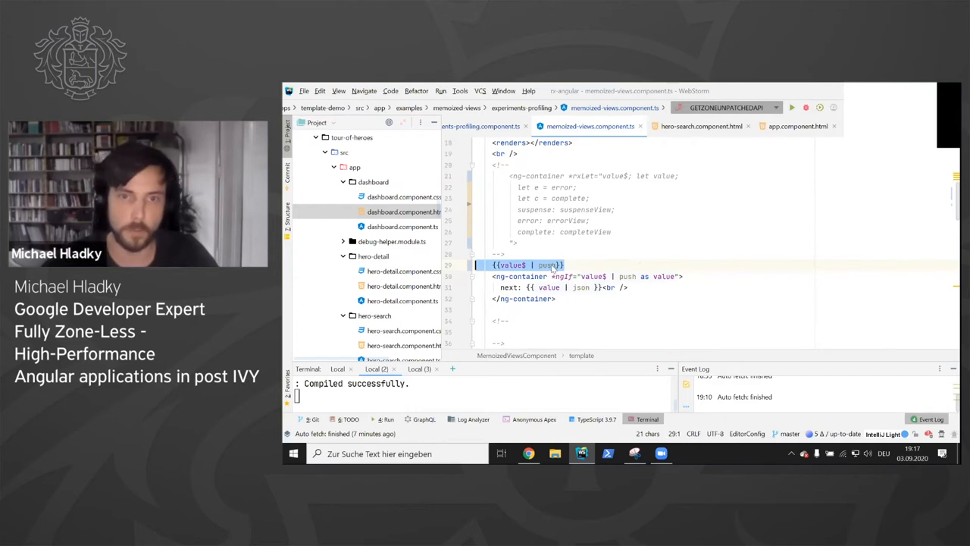
double_click(549, 264)
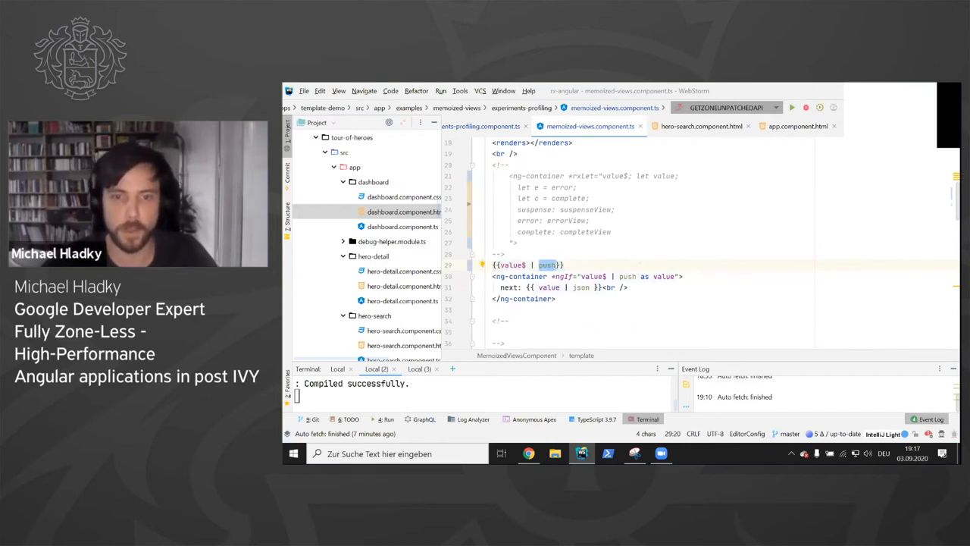
Step: Emit a value in the demo to verify the push binding, then return to the editor
key(alt+Tab)
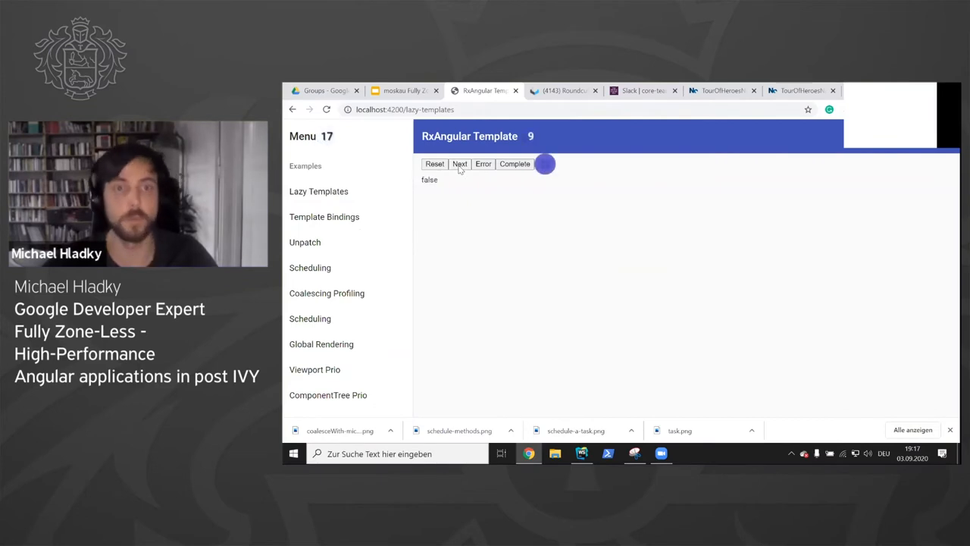
click(459, 164)
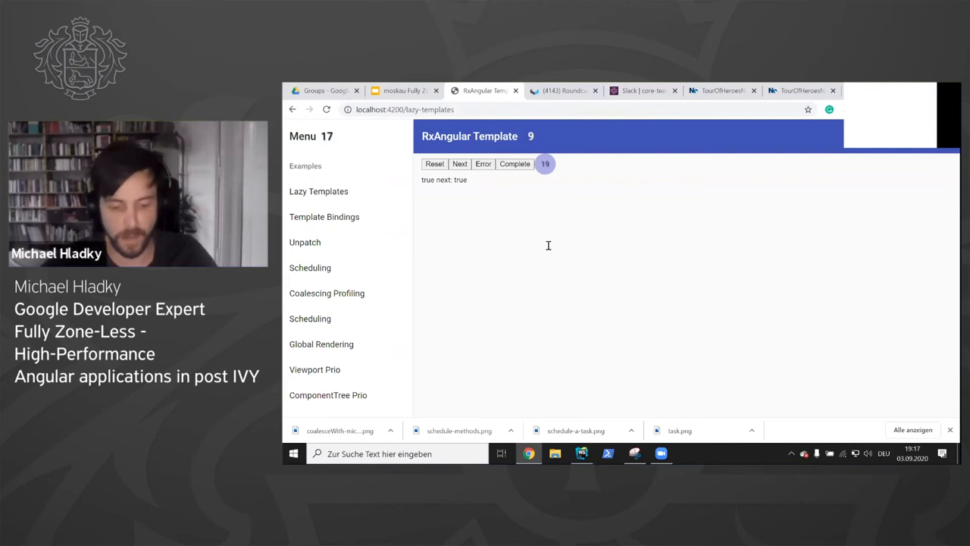
key(alt+Tab)
Step: Replace the *ngIf container line with an *rxLet block and hide the project tree
drag(491, 276, 685, 276)
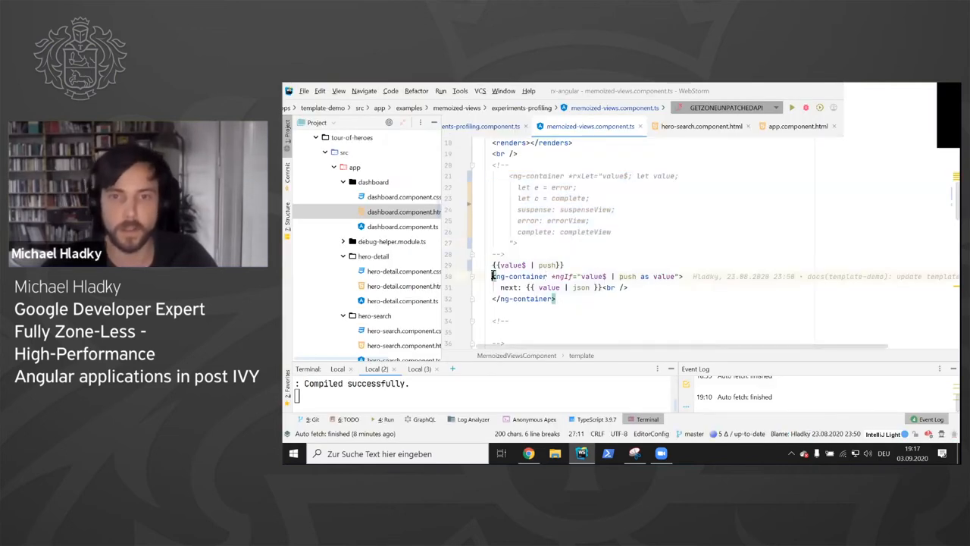
text(<ng-container *rxLet="value$; let value;           let e = error;           let c = complete;           suspense: suspenseView;           error: errorView;           complete: completeView         ">)
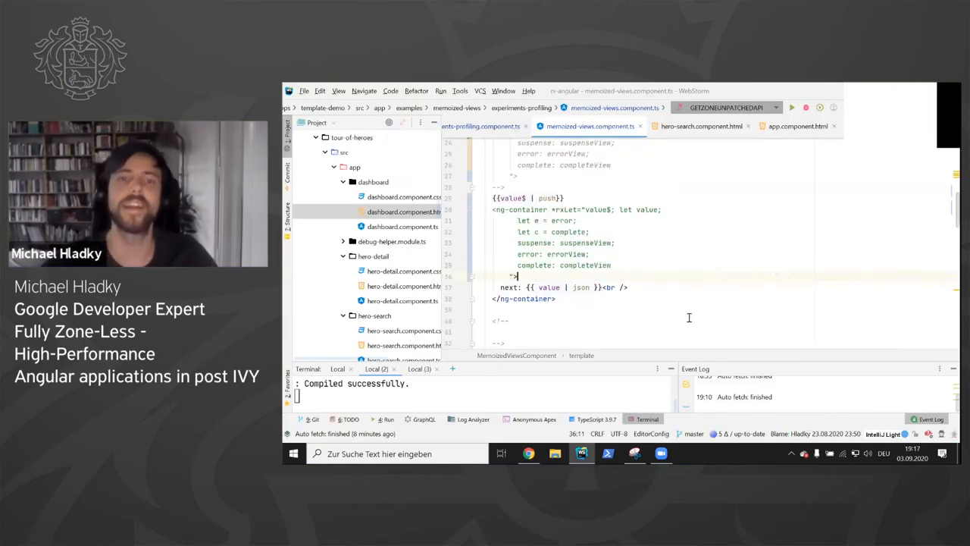
drag(492, 243, 672, 263)
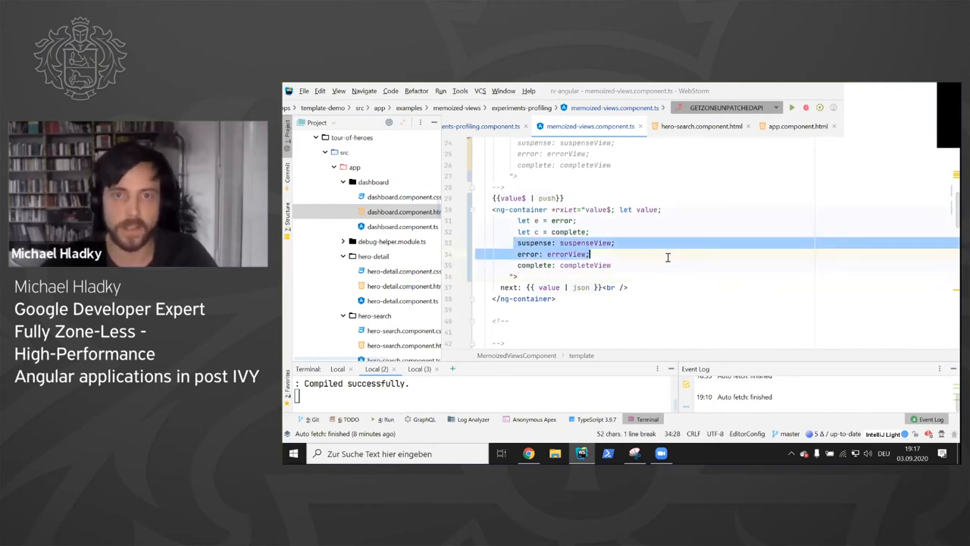
key(BackSpace)
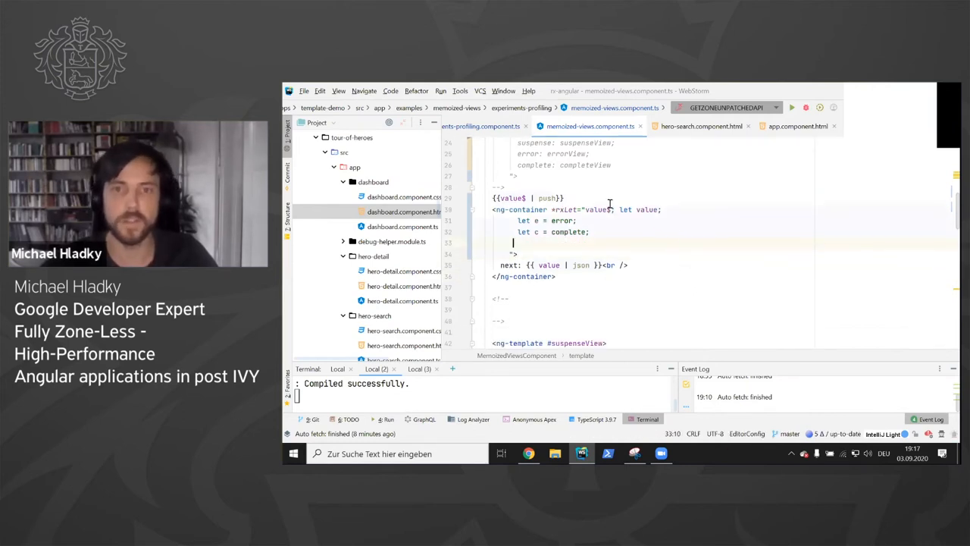
scroll(621, 228, up, 2)
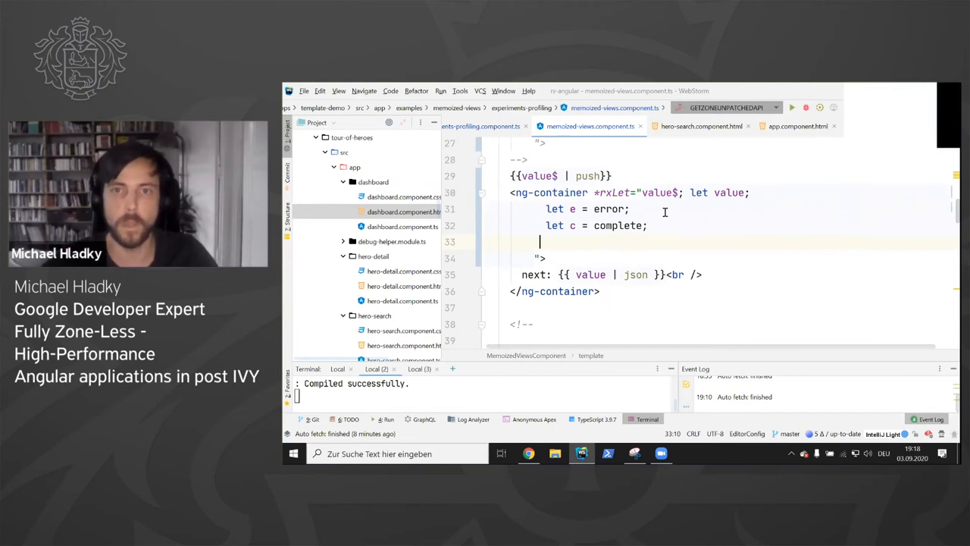
double_click(682, 192)
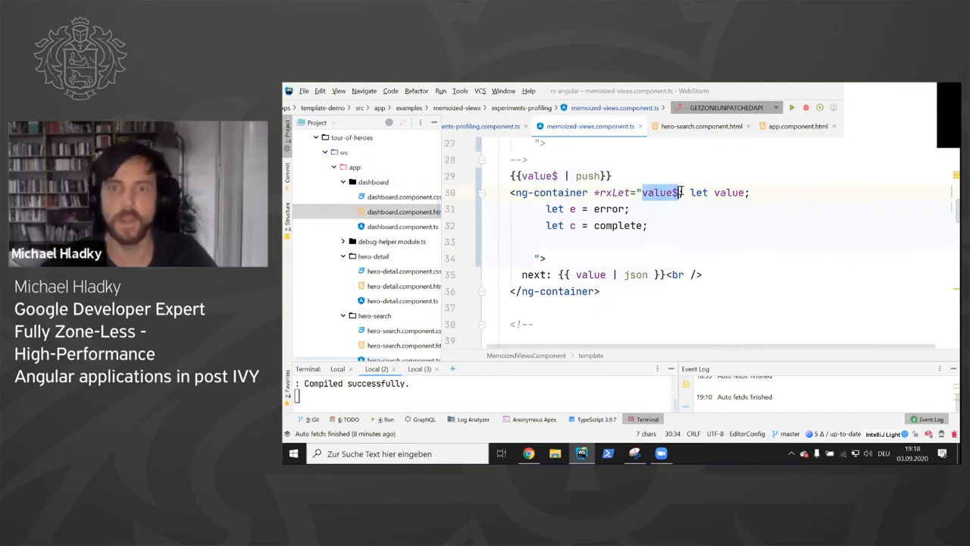
key(shift+Left)
key(alt+1)
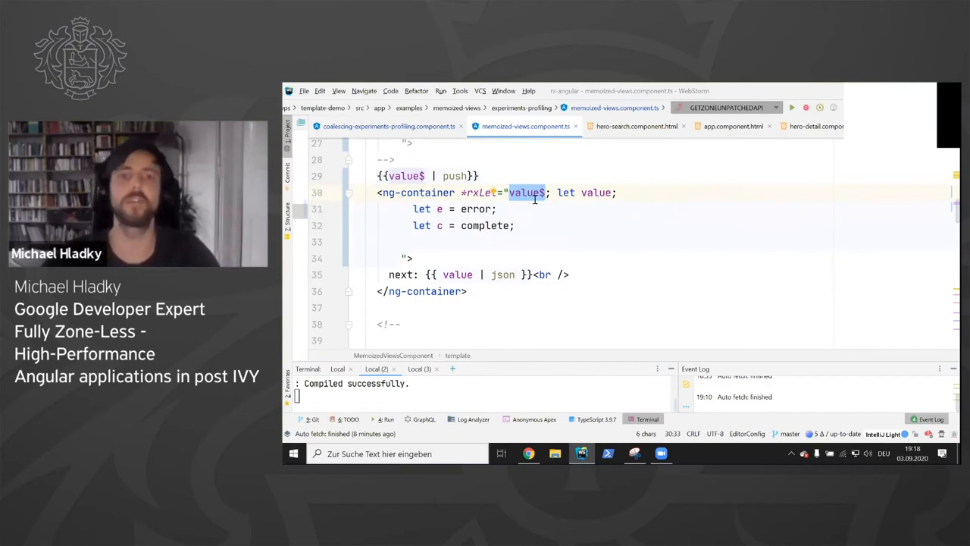
Step: Walk through the rxLet value, error and complete variables, then switch to the demo app
double_click(595, 193)
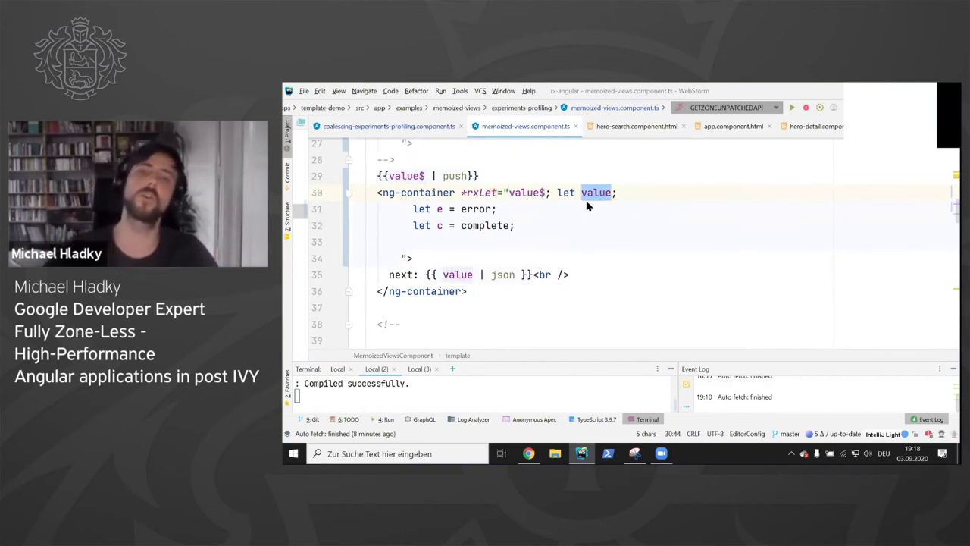
click(540, 193)
double_click(540, 193)
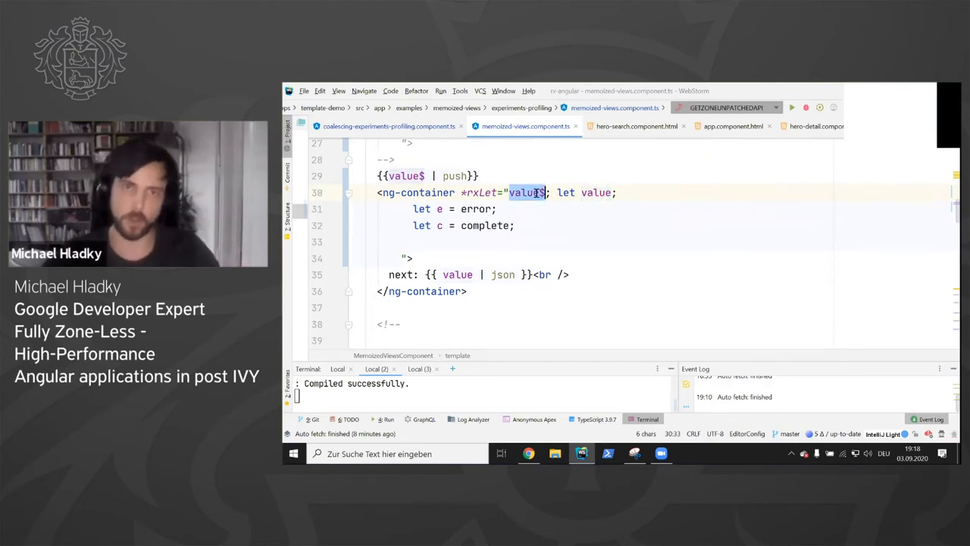
double_click(475, 209)
double_click(475, 225)
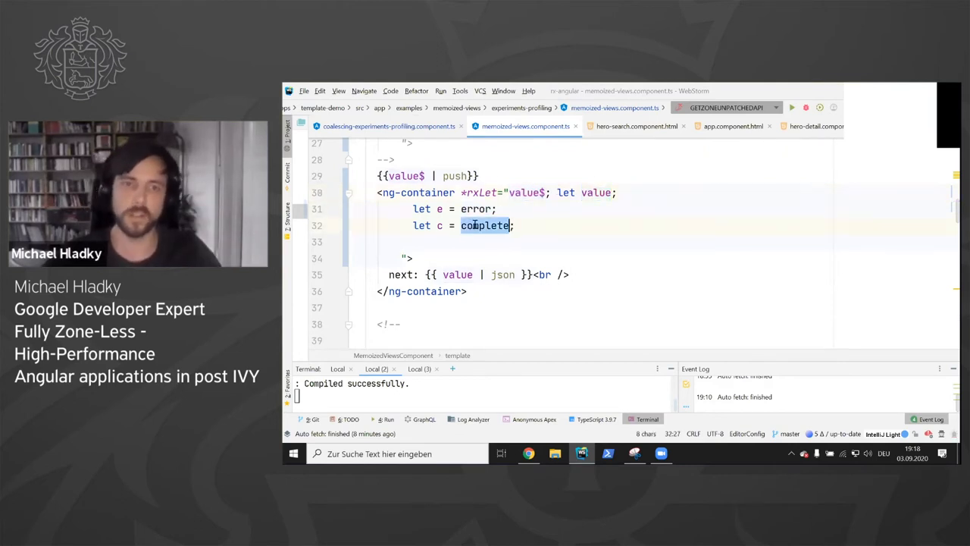
drag(415, 208, 504, 226)
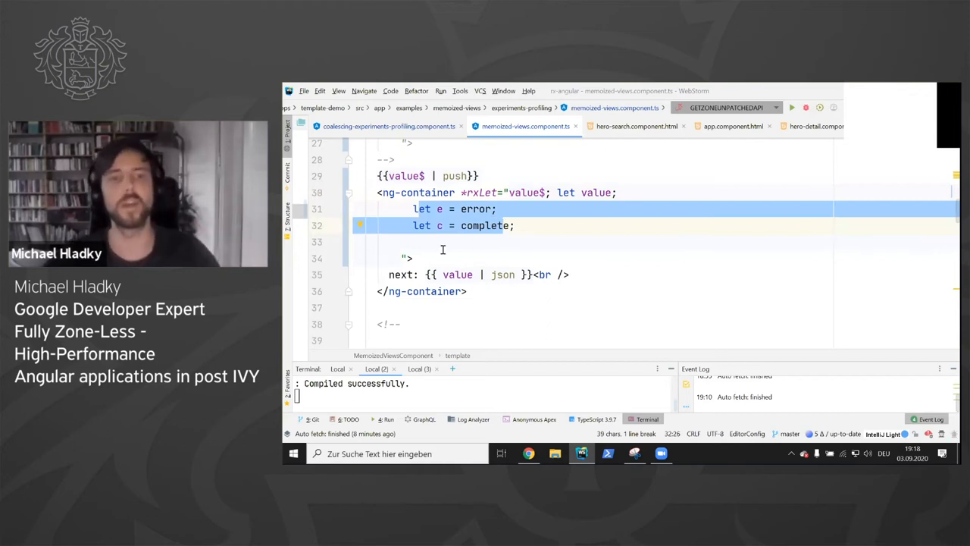
drag(373, 274, 608, 275)
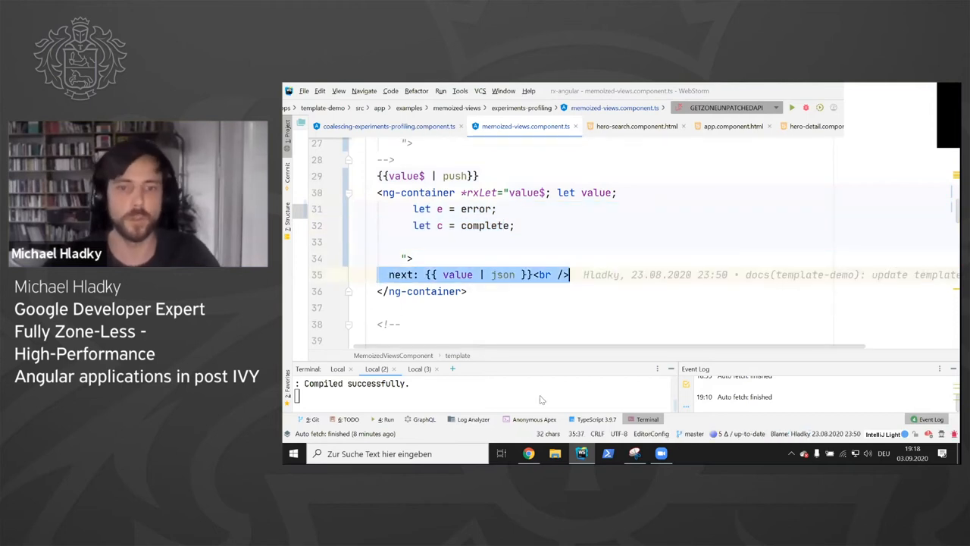
key(alt+Tab)
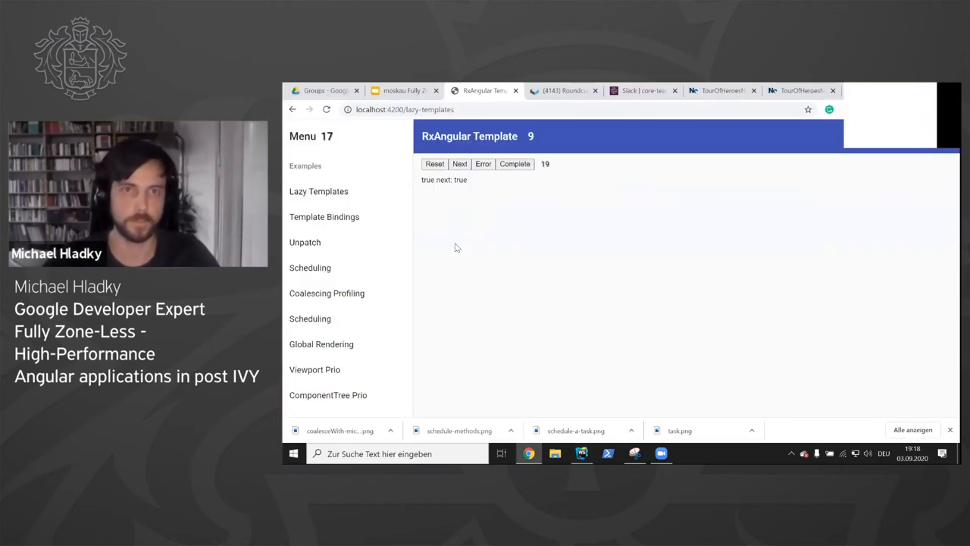
Step: Emit a next value so the output reads "false next: false" and highlight it
click(459, 163)
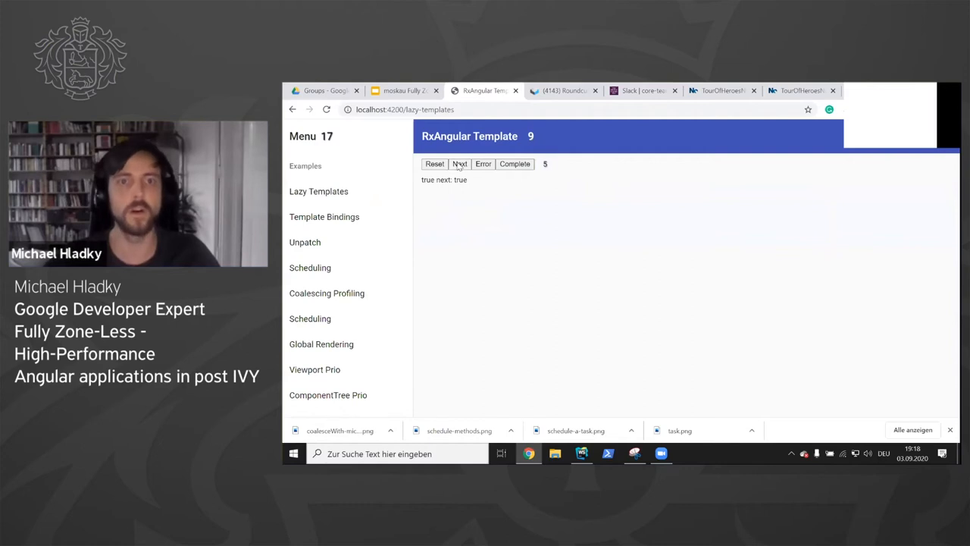
drag(474, 179, 417, 179)
click(458, 168)
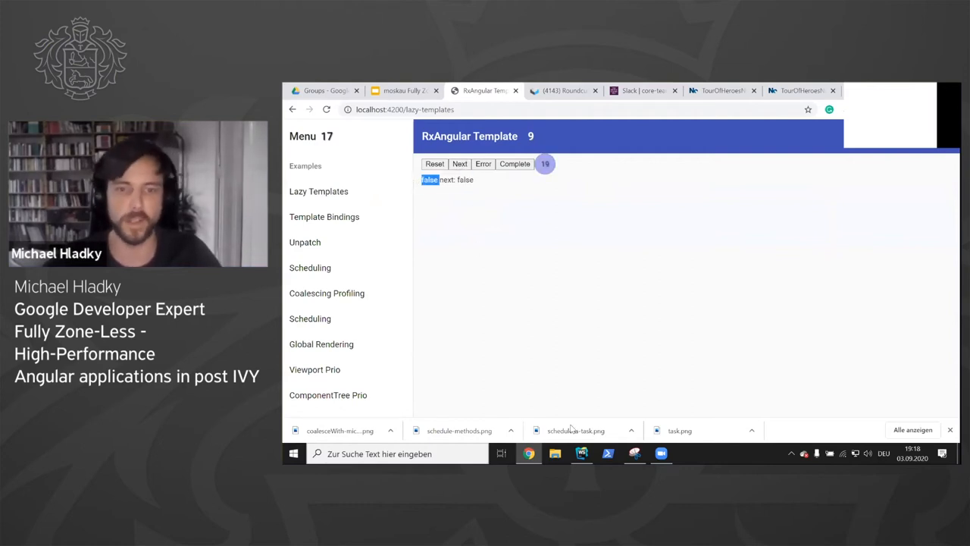
Step: Insert the suspense: suspenseView; error: errorView; complete: completeView bindings and align them
key(alt+Tab)
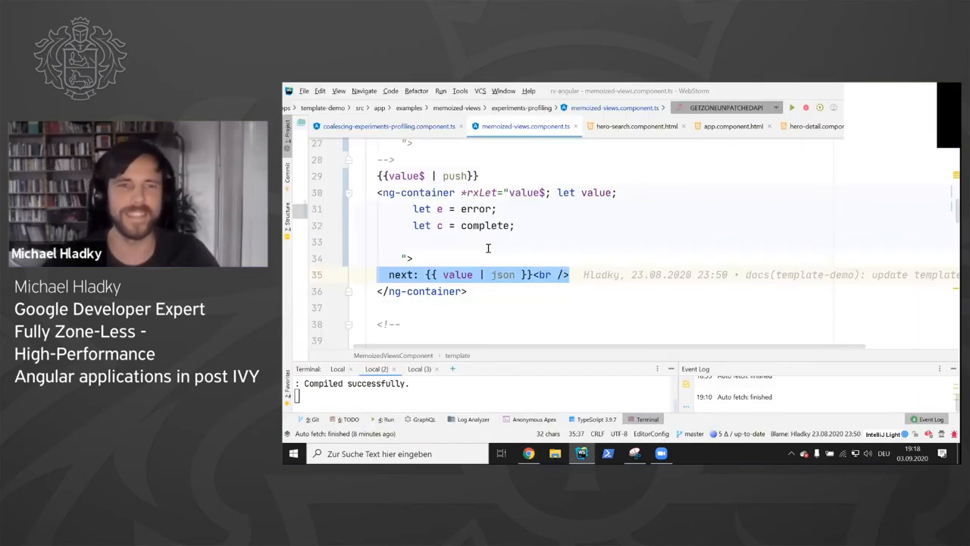
click(488, 248)
key(ctrl+v)
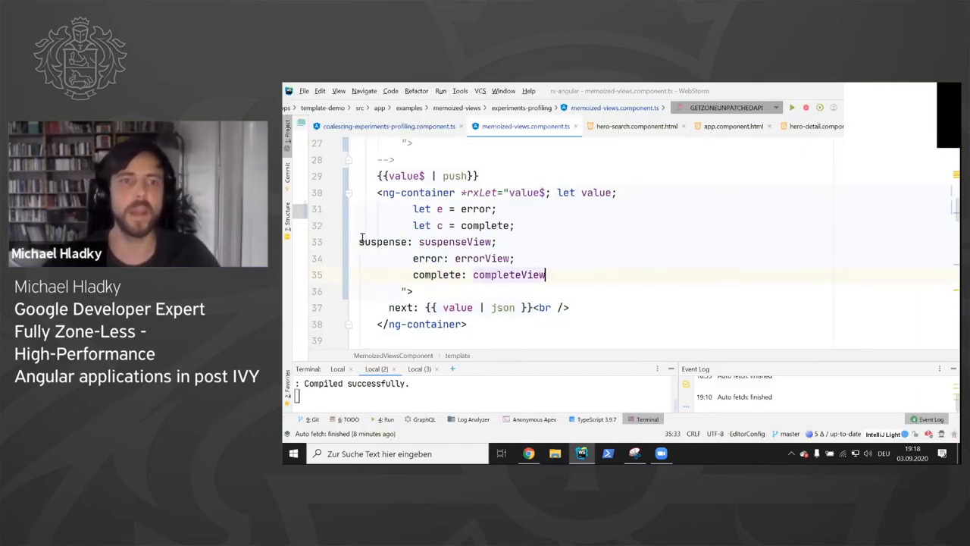
click(361, 243)
key(Tab)
key(Tab)
key(Tab)
key(Tab)
key(Tab)
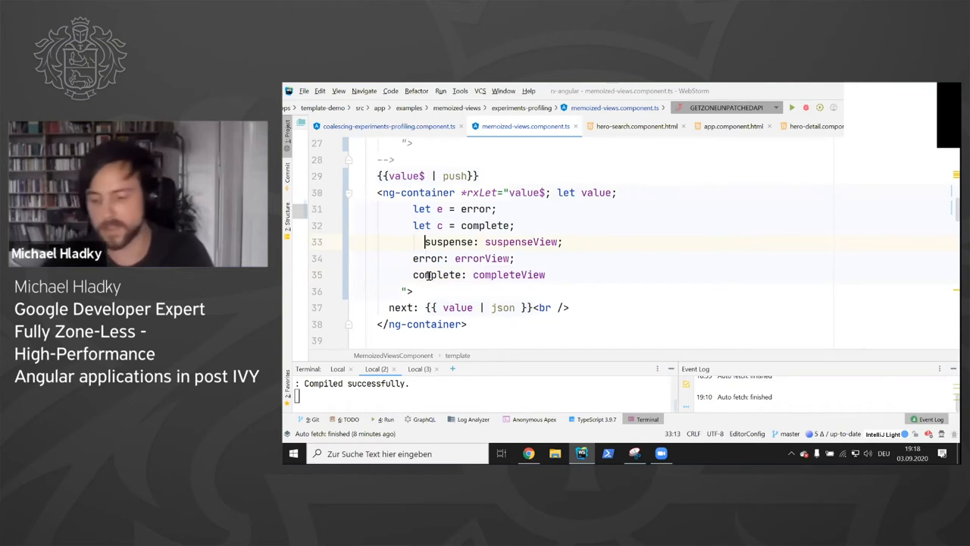
key(BackSpace)
key(BackSpace)
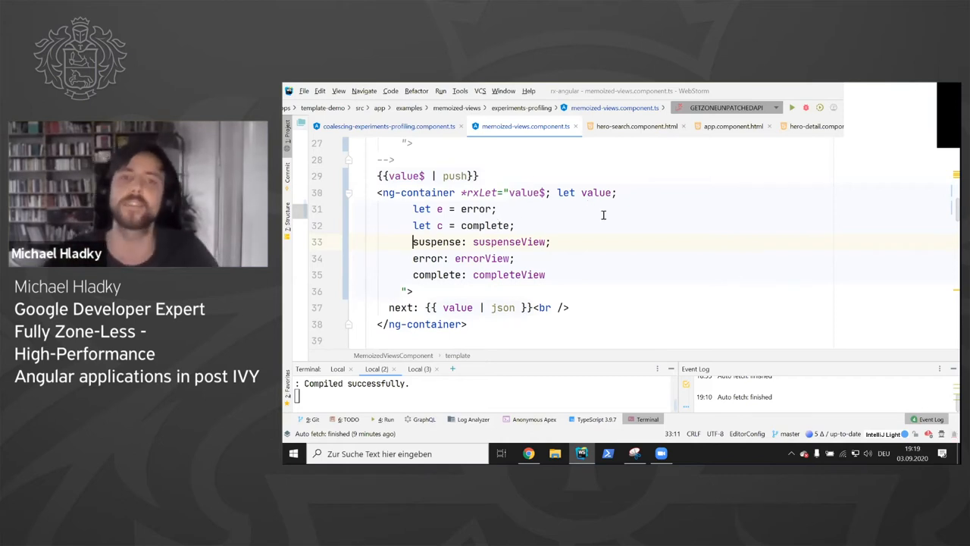
scroll(614, 222, down, 5)
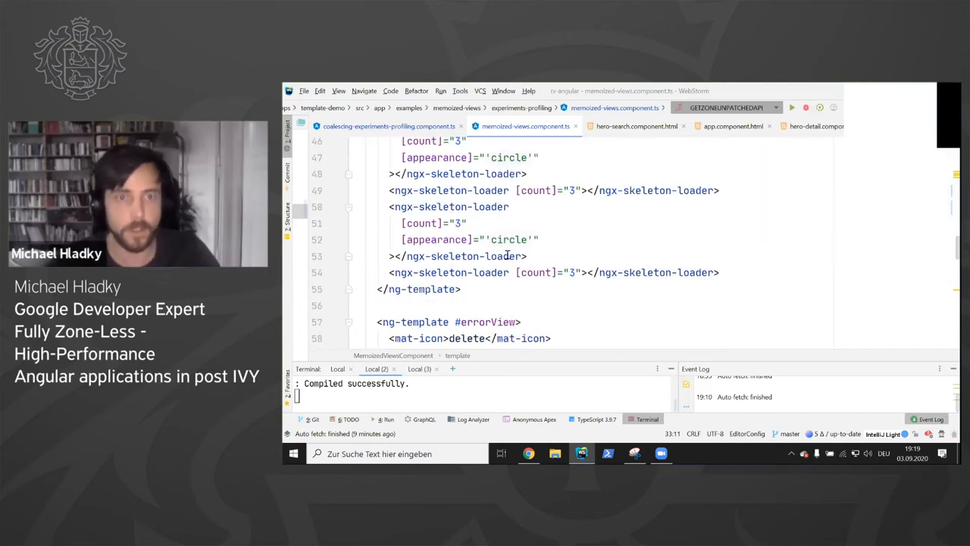
scroll(440, 224, down, 2)
scroll(440, 224, down, 3)
scroll(439, 225, up, 1)
scroll(435, 228, up, 2)
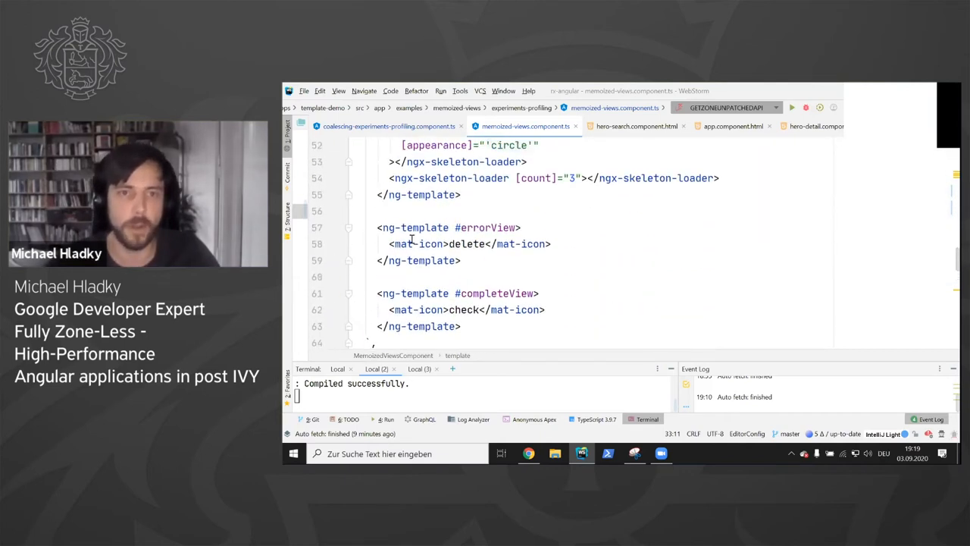
Step: Review the errorView, completeView and suspenseView skeleton-loader templates, then switch to the demo
double_click(470, 244)
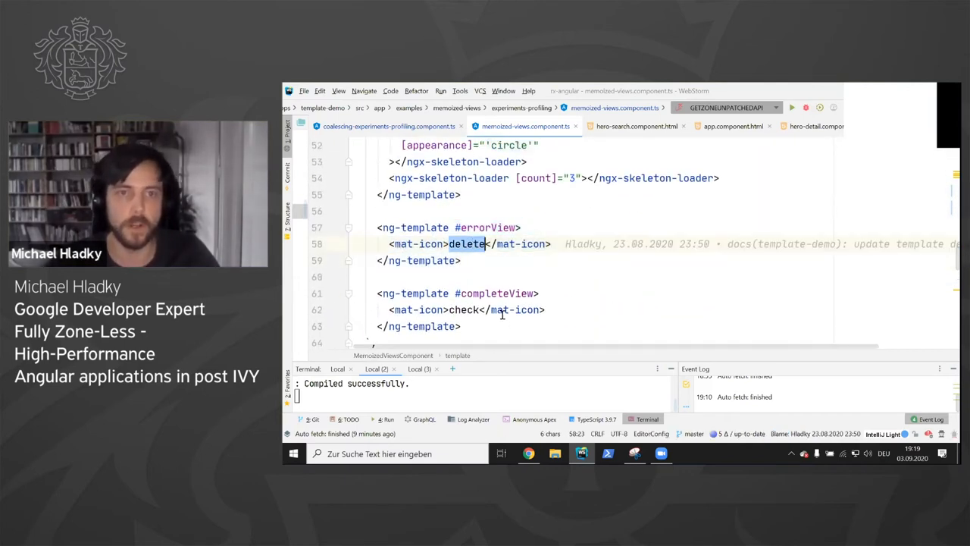
double_click(492, 293)
scroll(489, 288, up, 3)
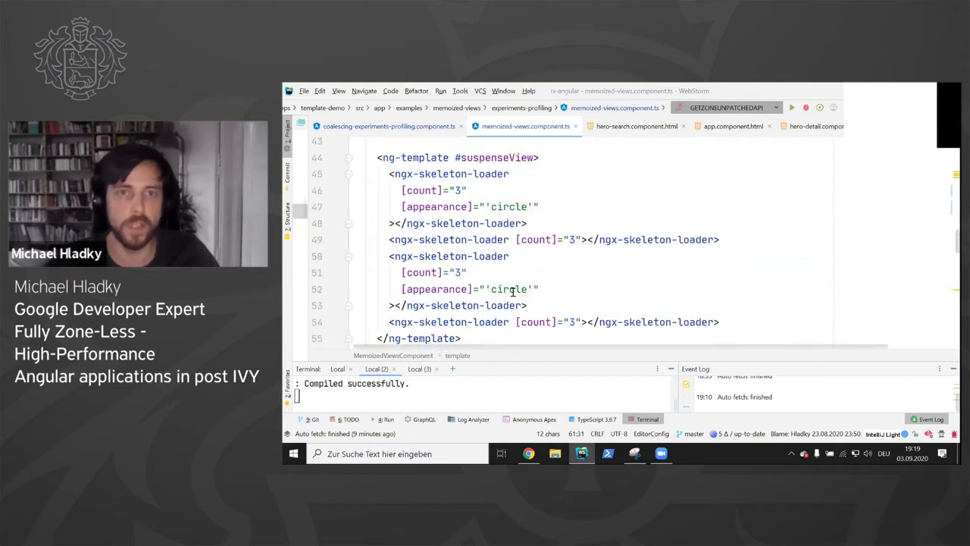
double_click(474, 161)
drag(382, 189, 461, 343)
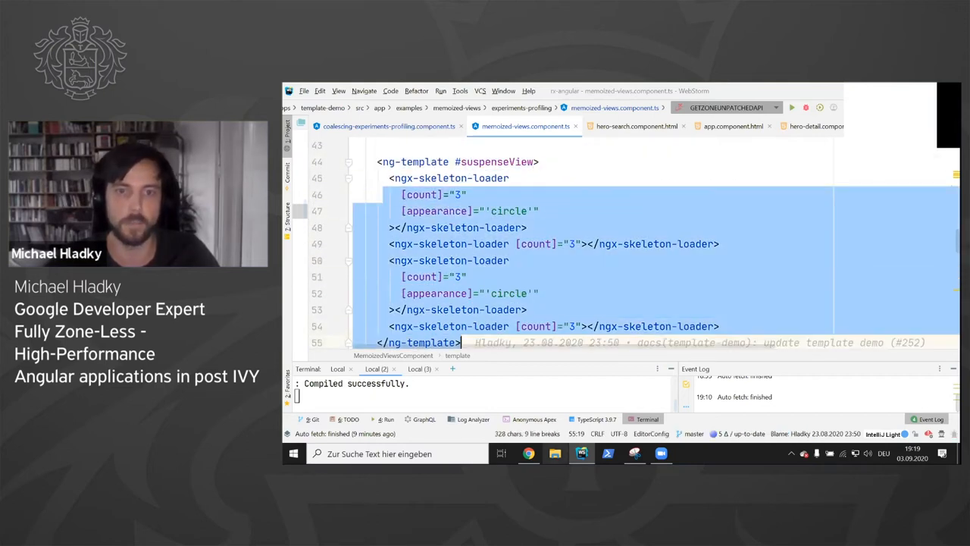
key(alt+Tab)
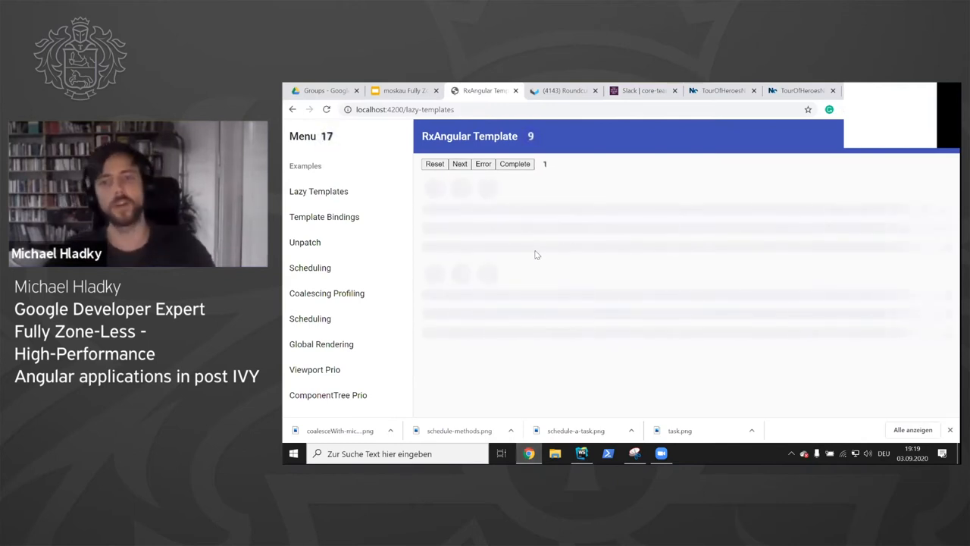
Step: Emit a value to replace the skeleton placeholders, then reset the demo to loading
click(460, 164)
drag(490, 184, 400, 188)
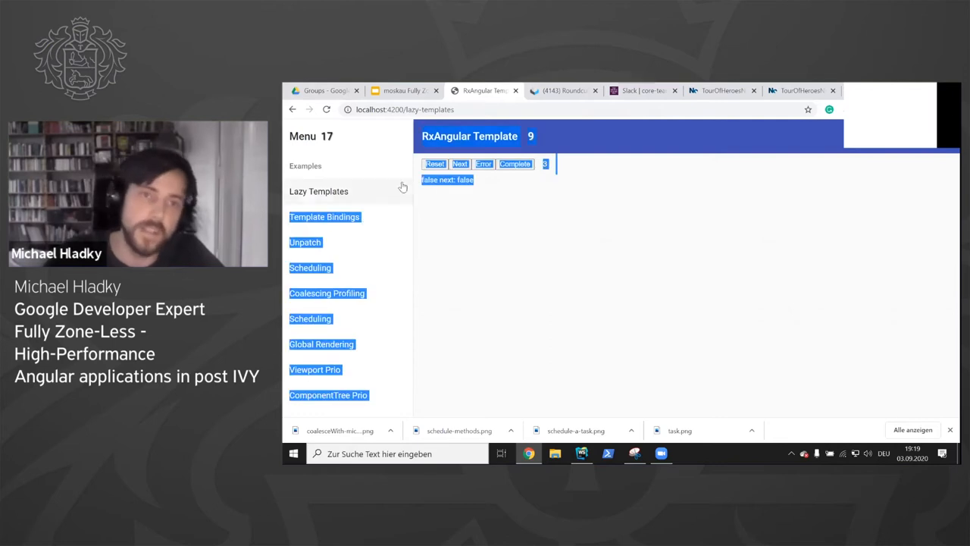
click(500, 220)
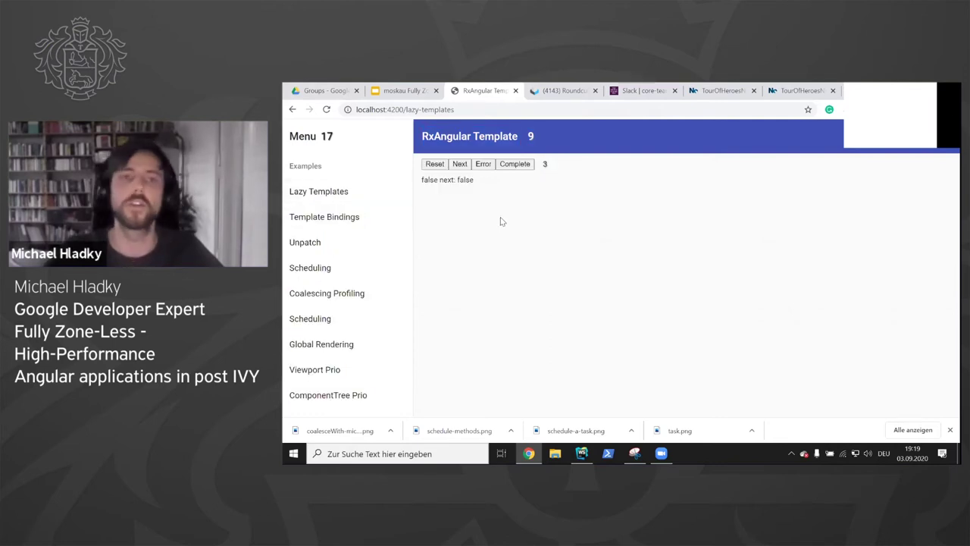
click(484, 167)
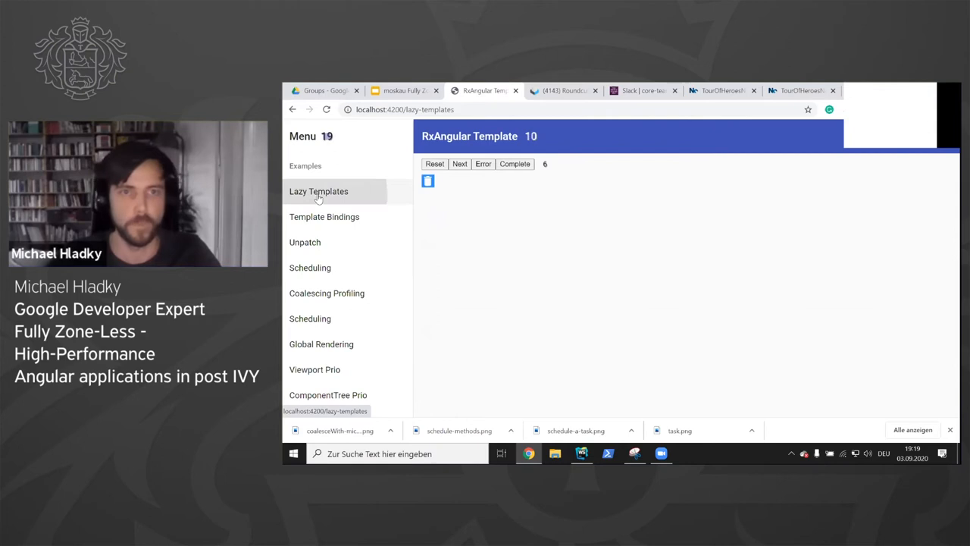
Step: In Template Bindings emit, reset and error the Subject, then return to the slides tab
click(315, 216)
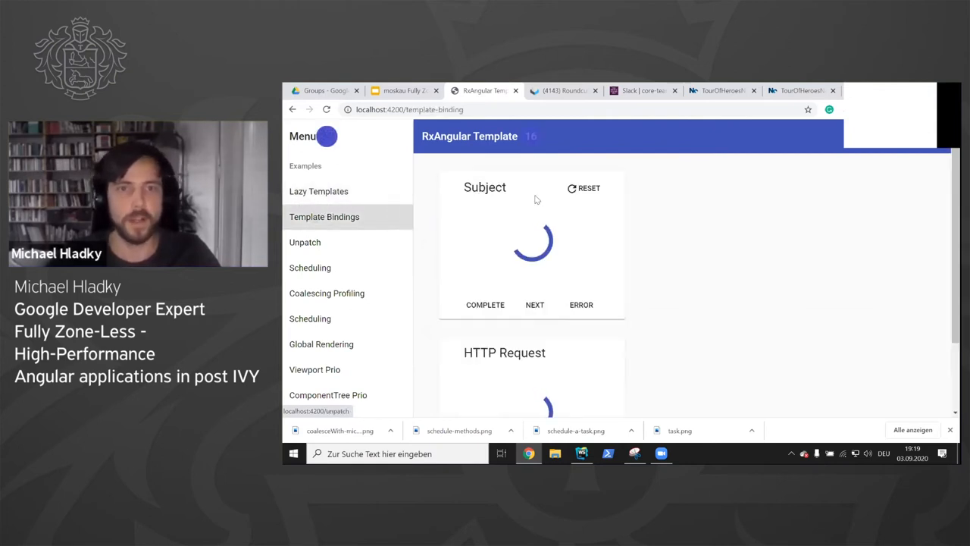
click(536, 305)
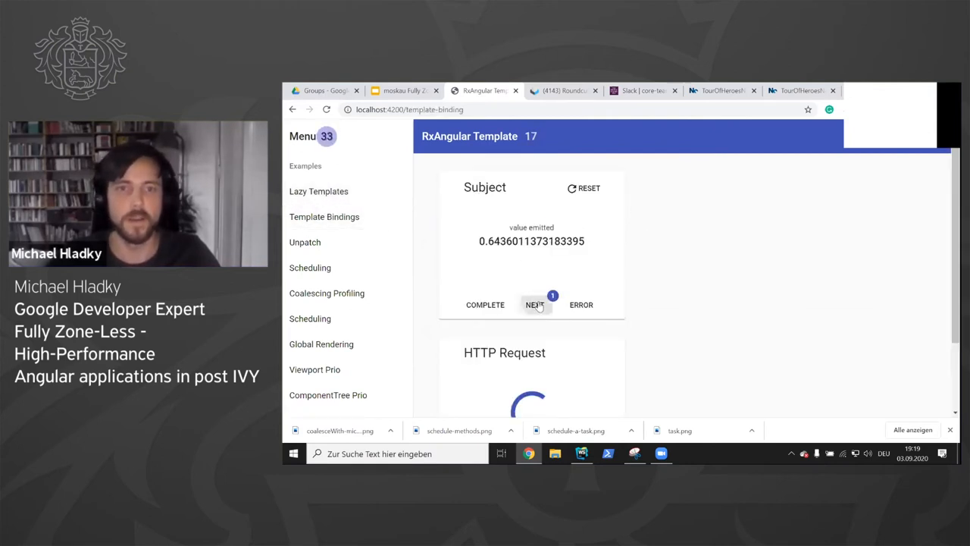
click(537, 305)
click(585, 188)
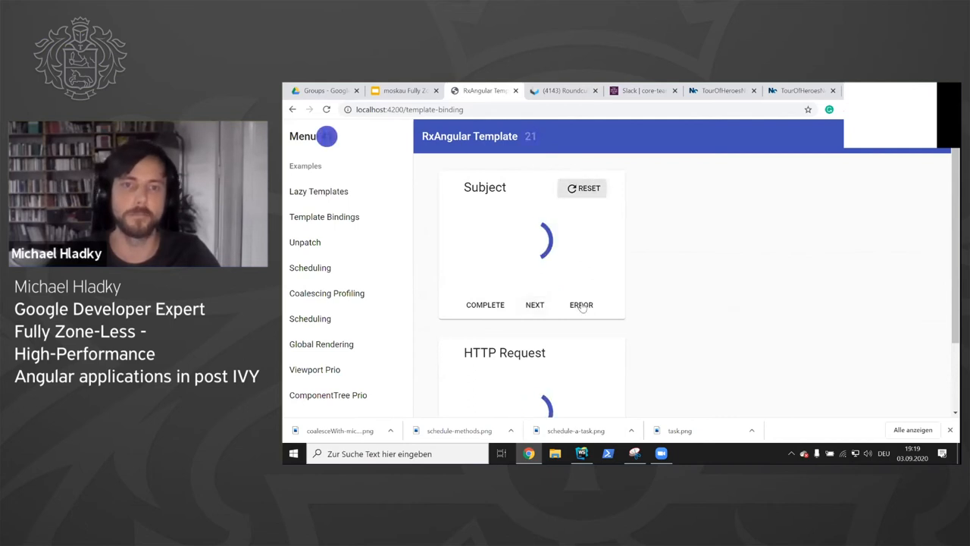
click(582, 311)
scroll(678, 271, down, 2)
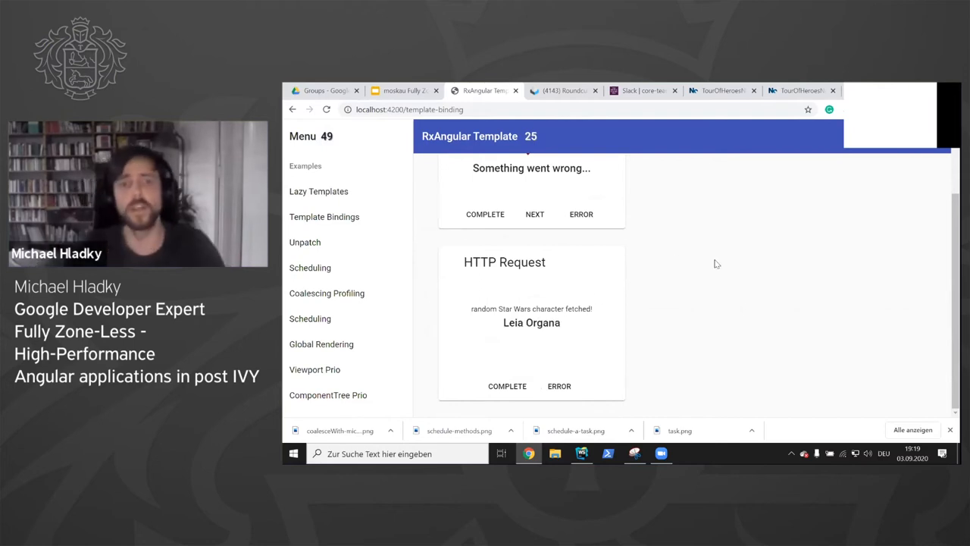
scroll(732, 270, up, 2)
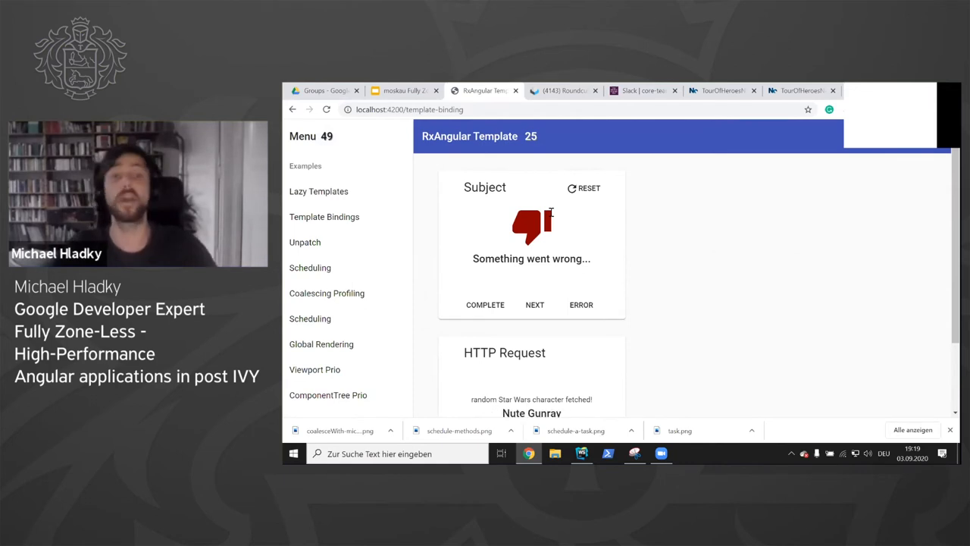
click(394, 93)
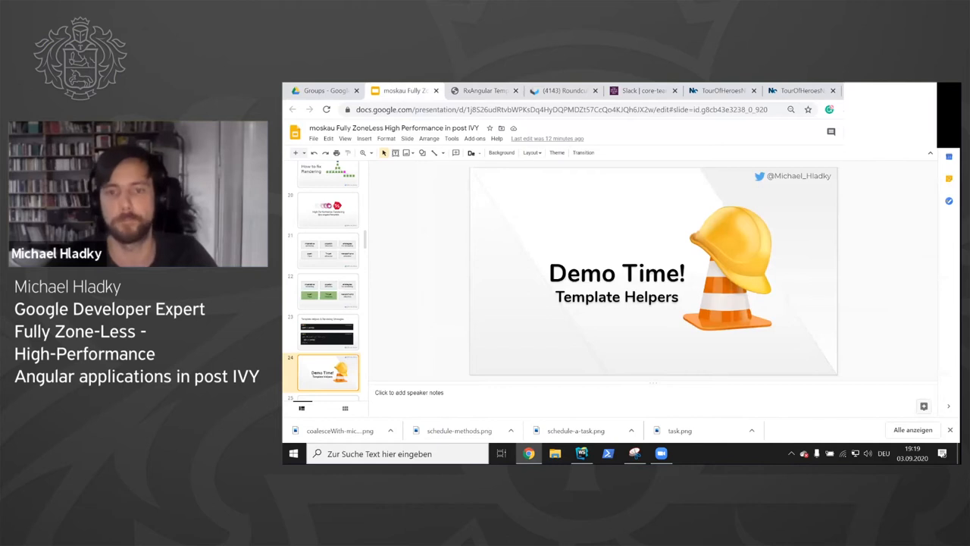
Step: Present fullscreen through Rendering Strategies and Template Helpers to the global Strategies slide
key(ctrl+F5)
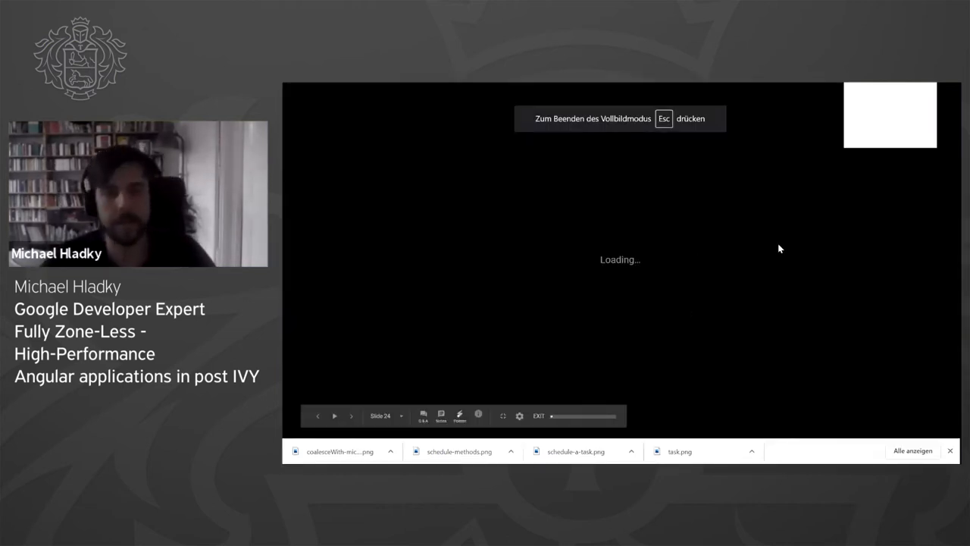
key(Right)
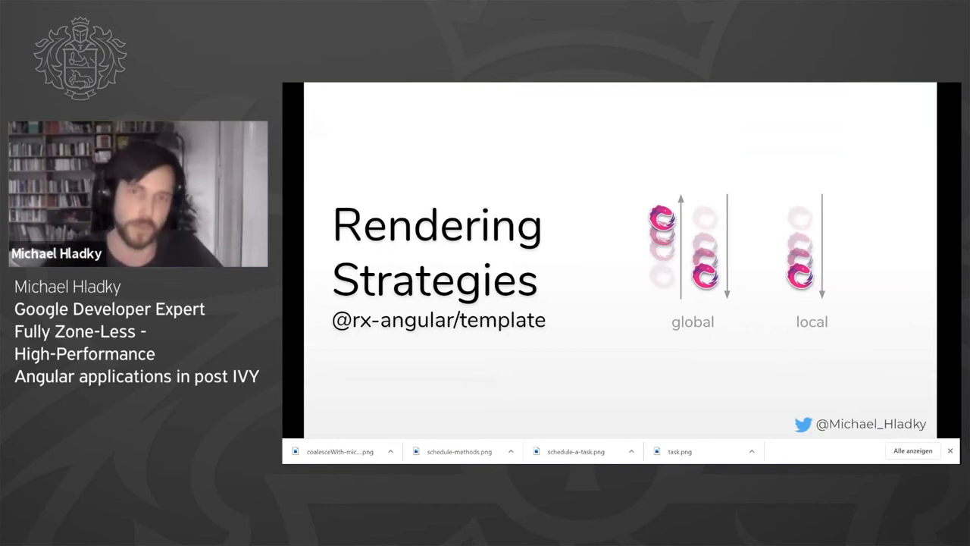
key(Right)
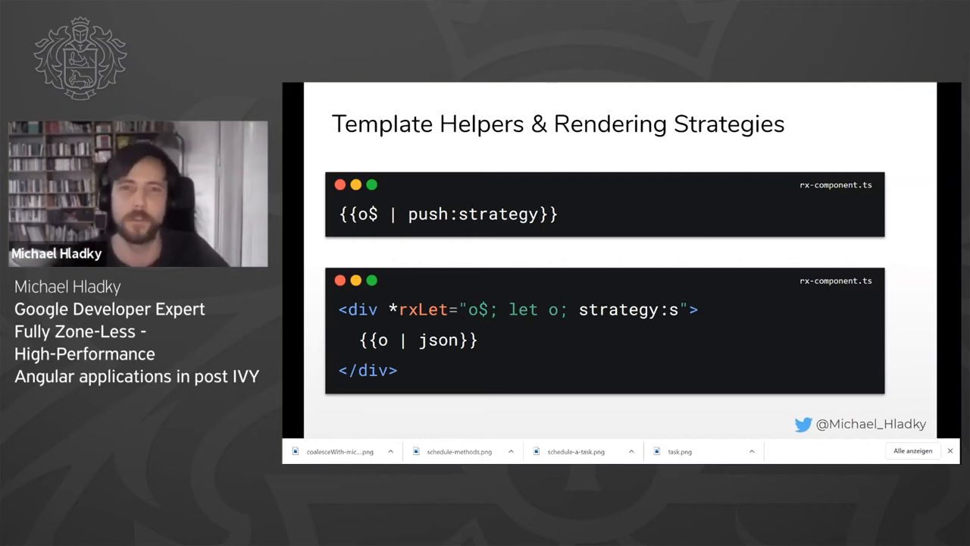
key(Right)
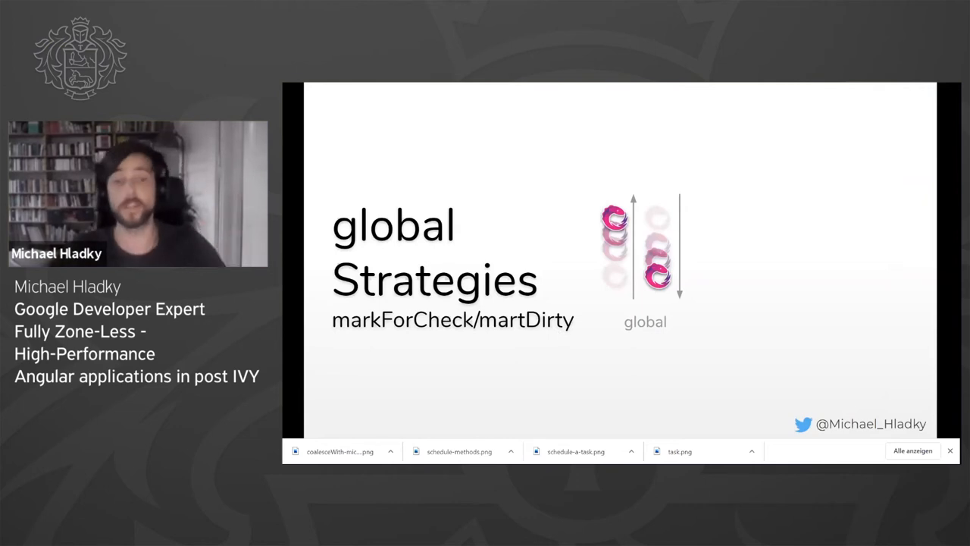
Step: Advance through the detectChanges/markDirty slide and the component-tree diagram animation steps
key(Right)
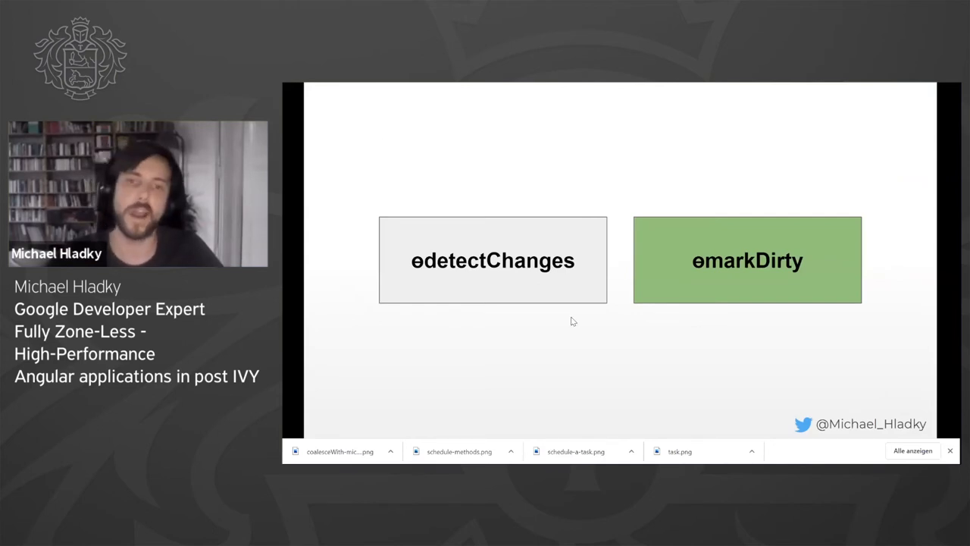
key(Right)
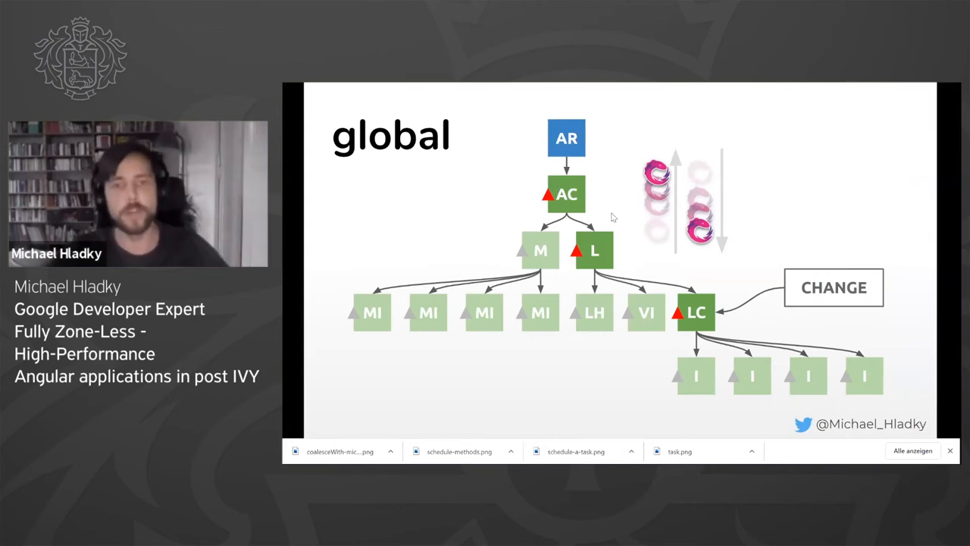
key(Right)
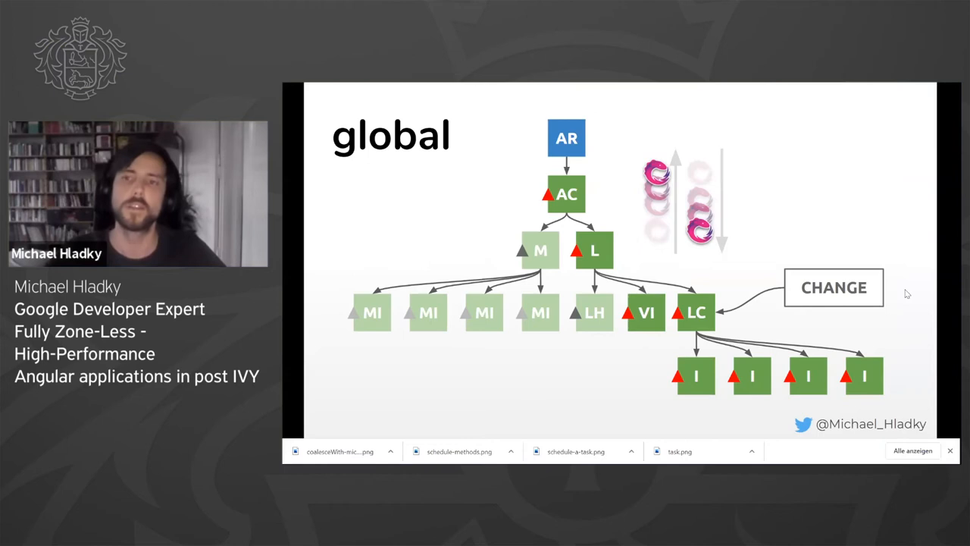
key(Right)
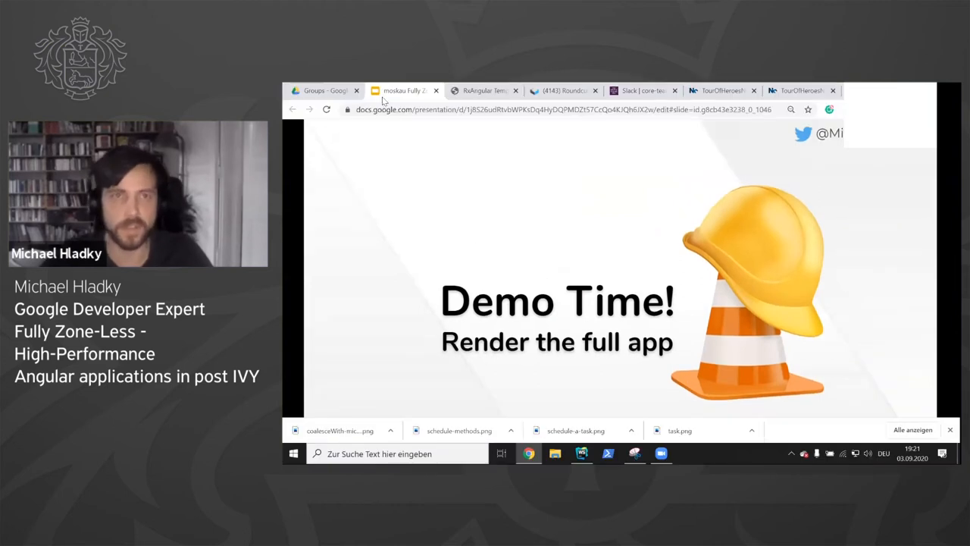
Step: In the RxAngular Coalescing Profiling demo, update the value under the native then the global render strategy
click(478, 91)
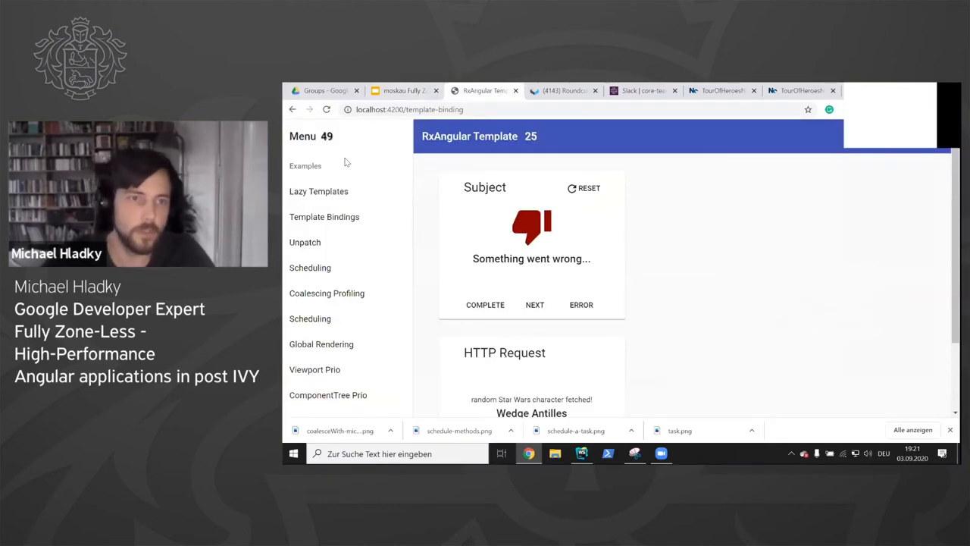
click(327, 292)
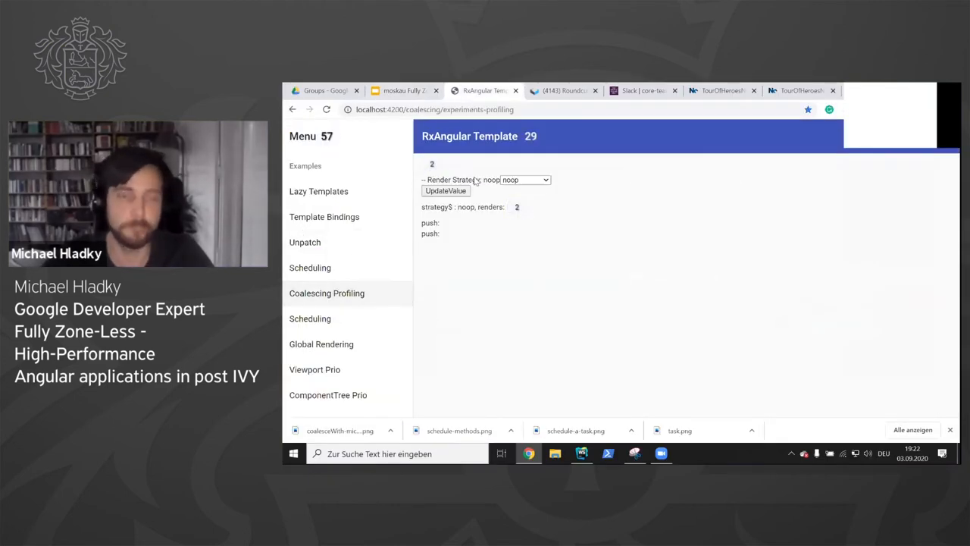
click(503, 181)
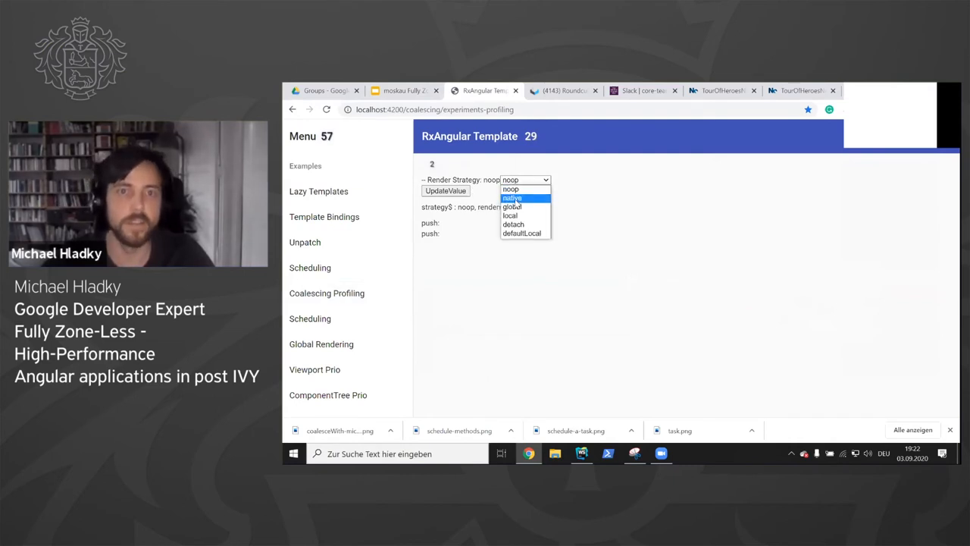
click(513, 200)
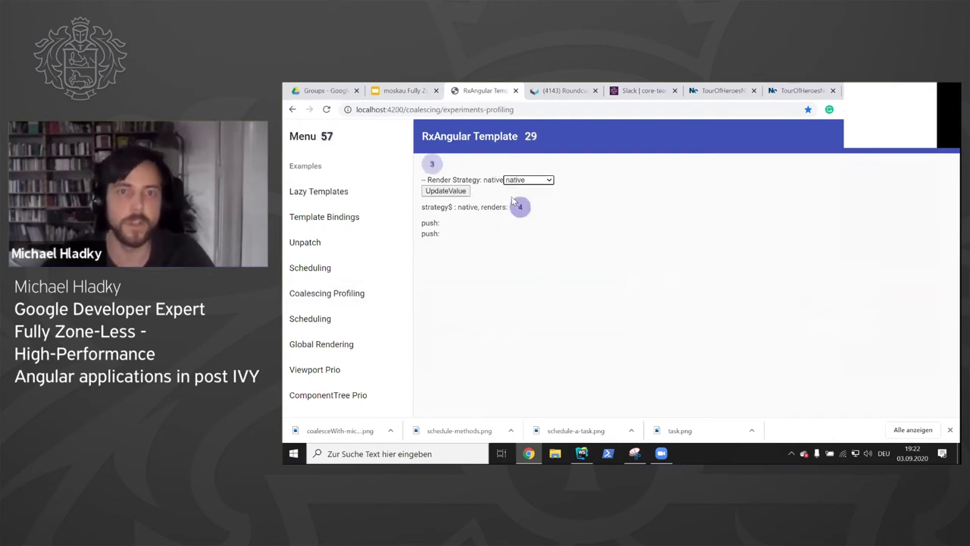
click(450, 190)
click(528, 180)
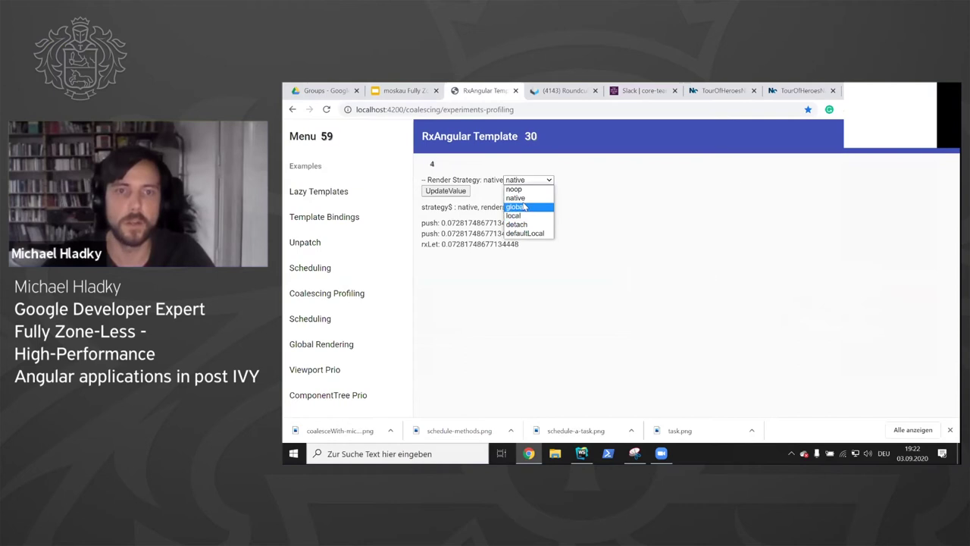
click(523, 205)
click(444, 191)
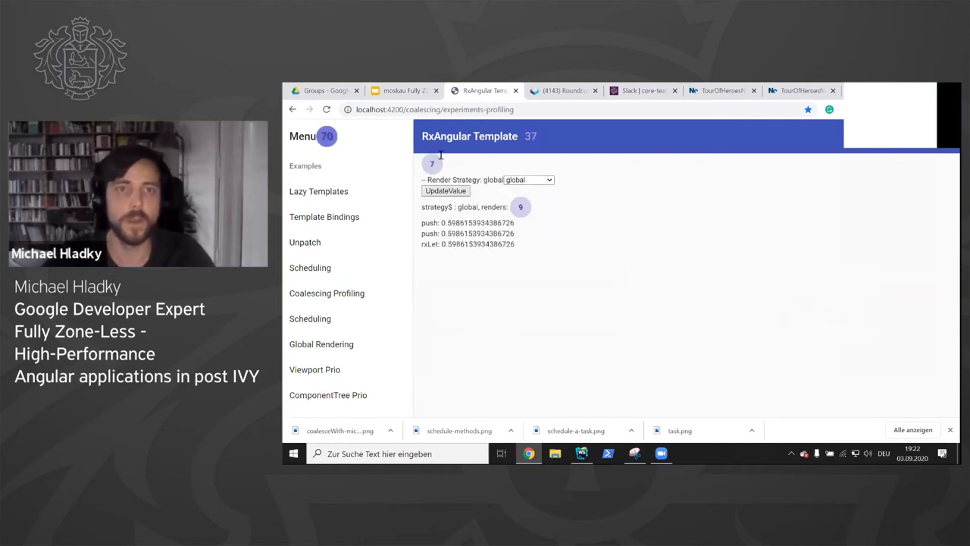
Step: Highlight the Menu render count 70 and header count 37, update twice more, then resume presenting fullscreen
triple_click(325, 136)
double_click(326, 137)
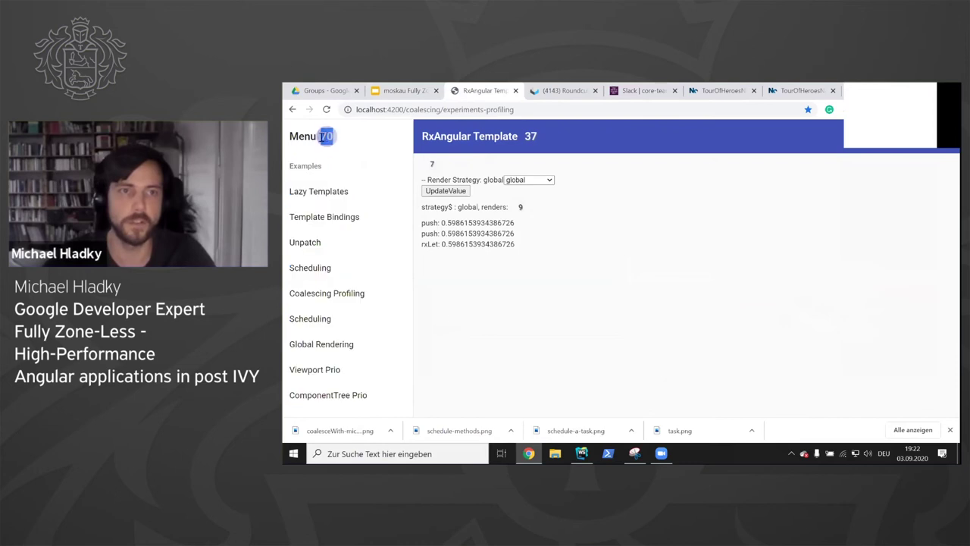
click(432, 164)
double_click(531, 136)
click(446, 190)
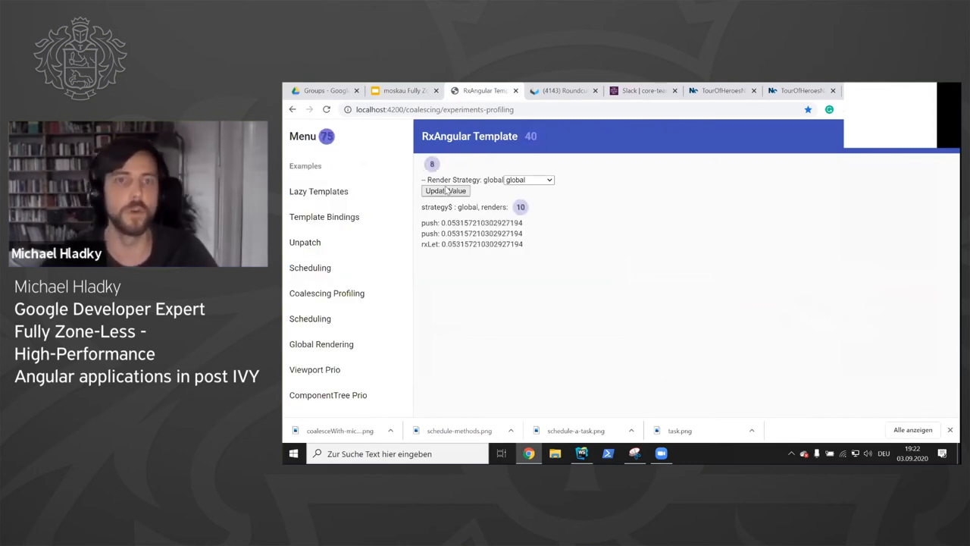
click(446, 190)
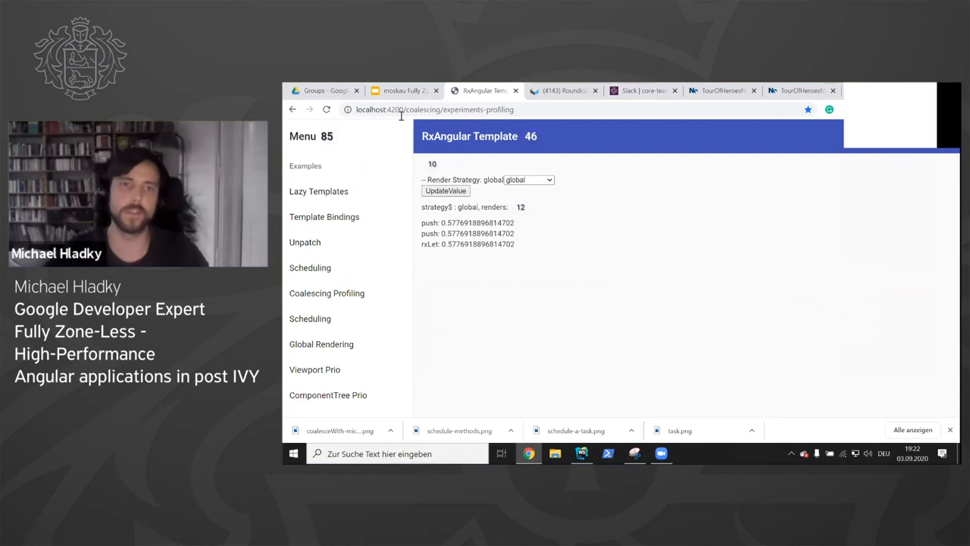
click(402, 90)
key(ctrl+F5)
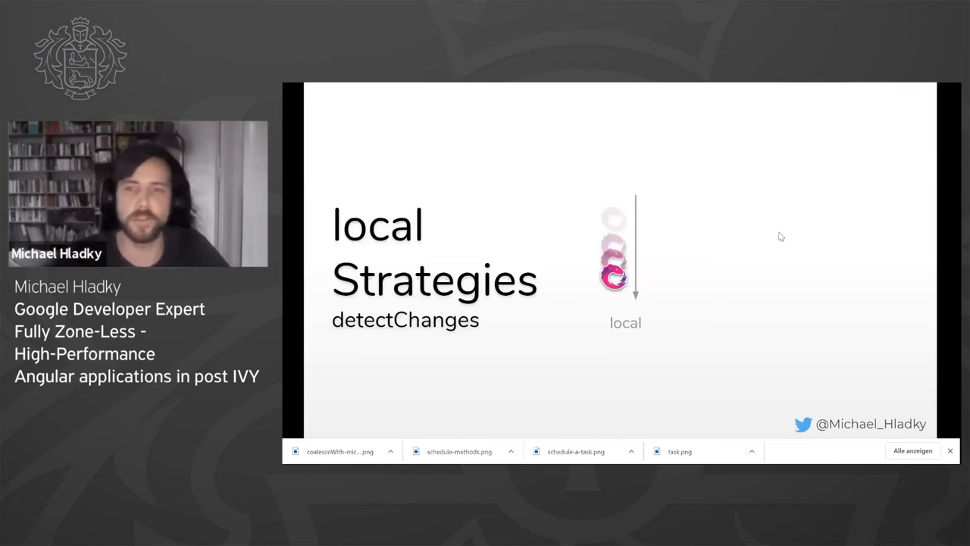
Step: Advance to the detectChanges and markDirty slide
key(Right)
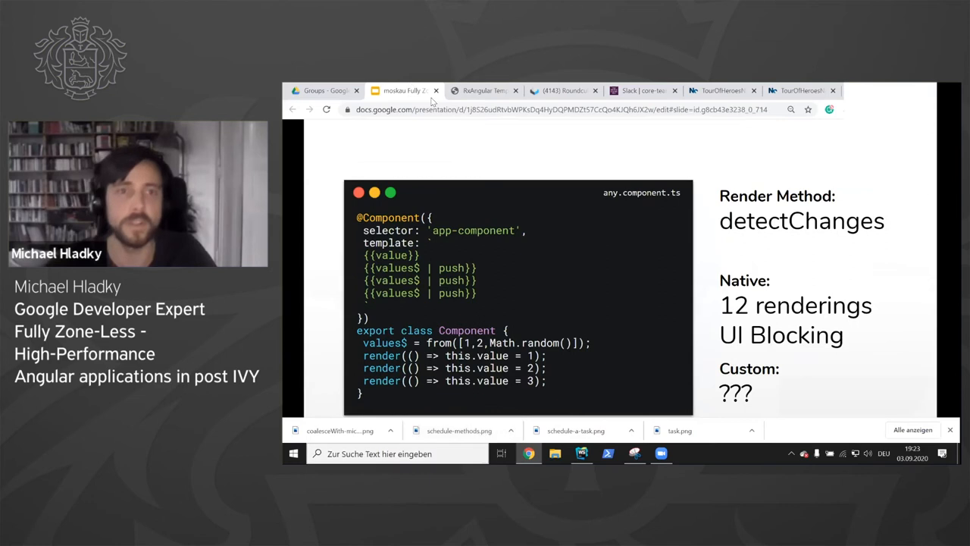
Step: Switch the demo to the defaultLocal strategy, update the value, and glance at the component template code
key(ctrl+Tab)
click(516, 185)
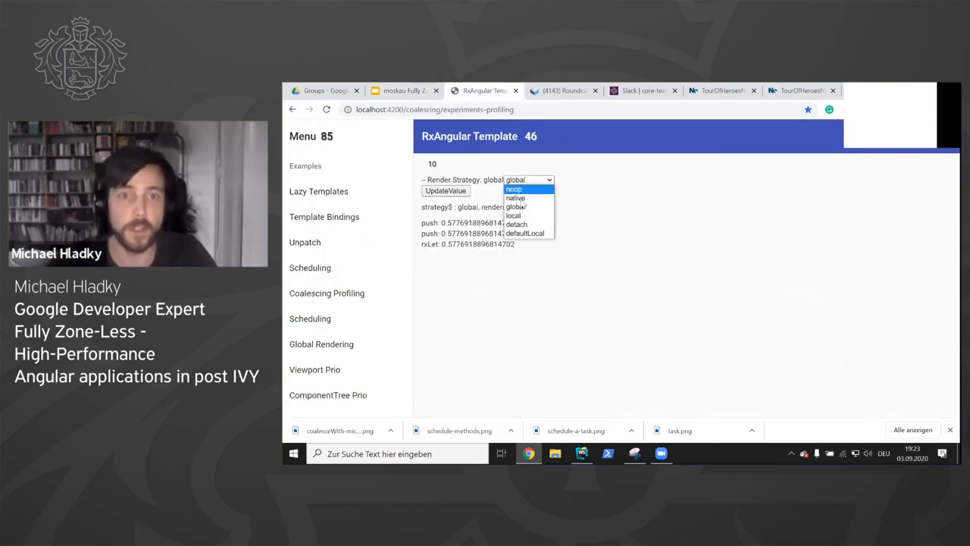
click(528, 232)
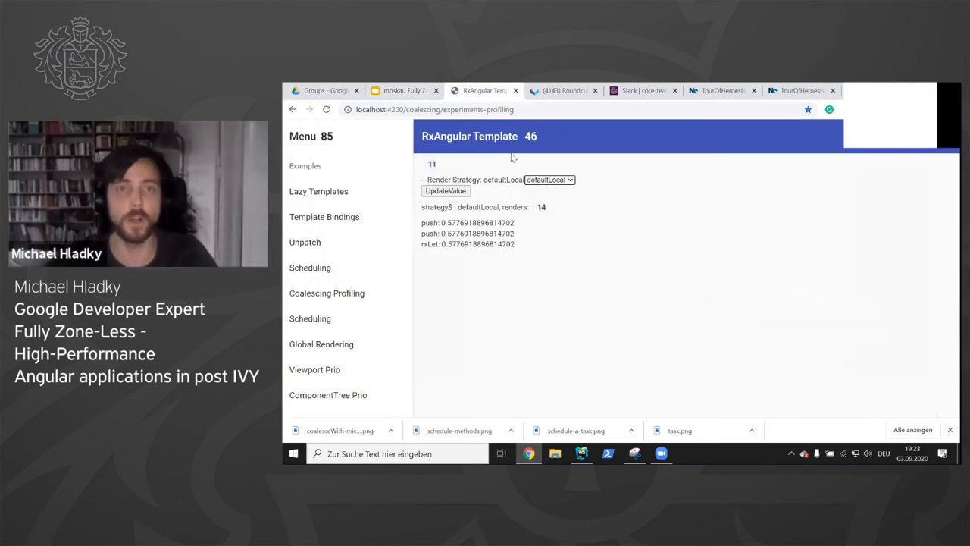
click(449, 193)
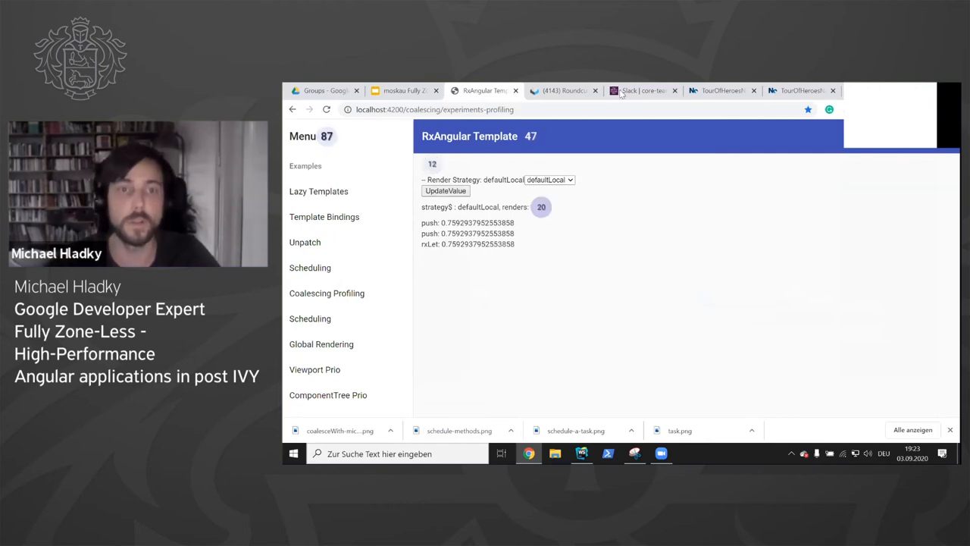
key(alt+Tab)
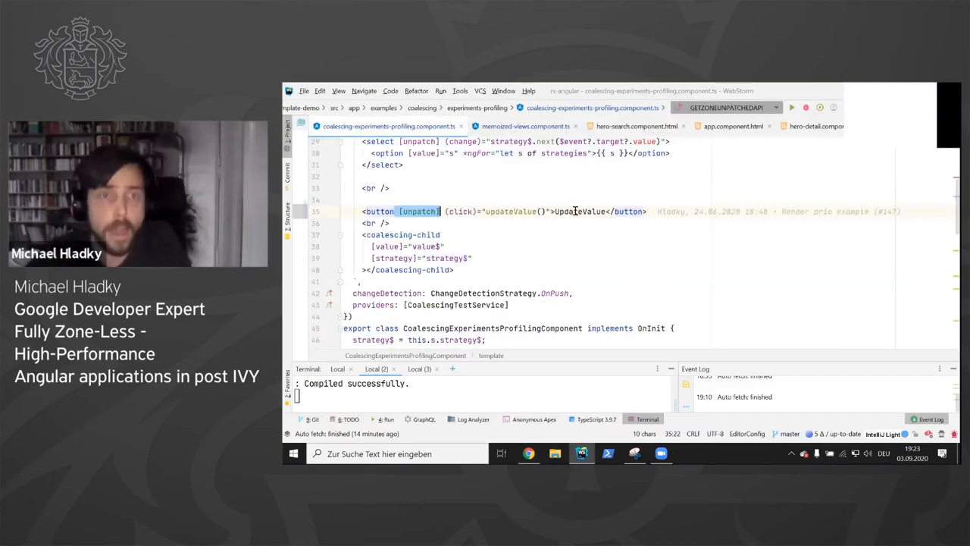
key(alt+Tab)
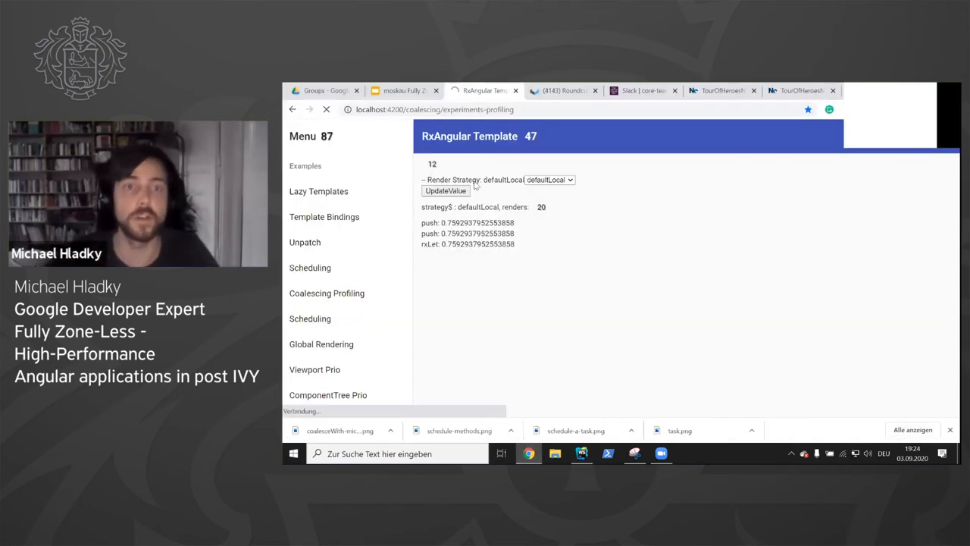
Step: After reload, select defaultLocal again, update twice, and highlight the renders, push and rxLet output lines
click(546, 180)
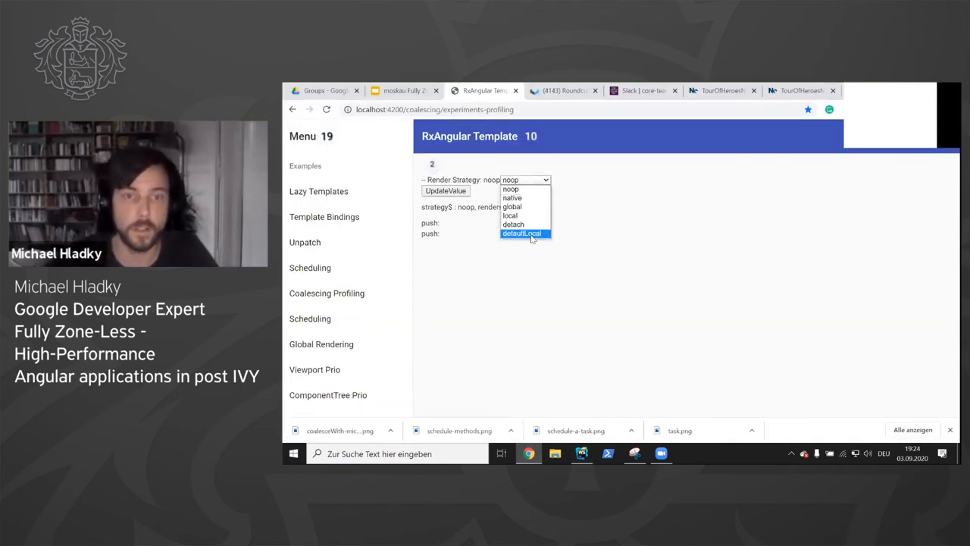
click(533, 234)
click(453, 192)
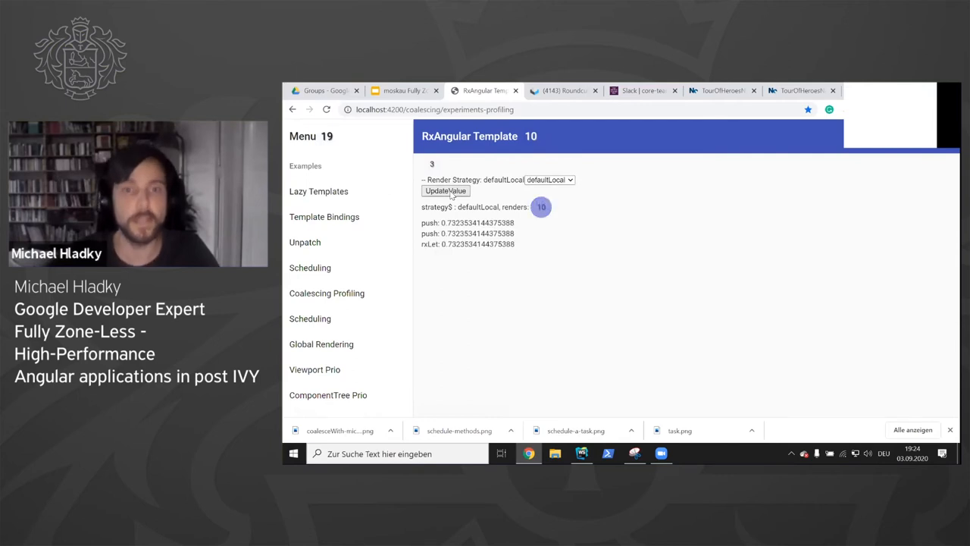
click(447, 191)
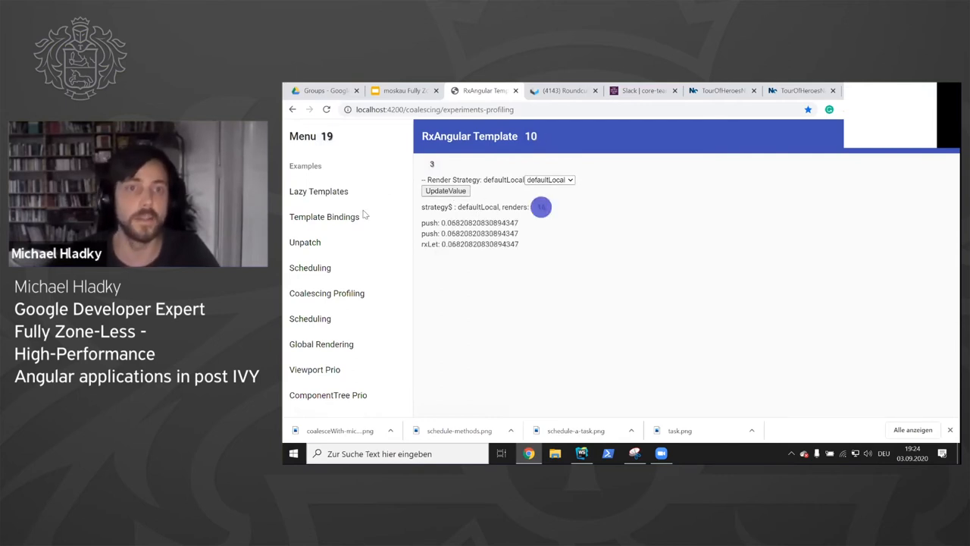
drag(544, 213, 563, 249)
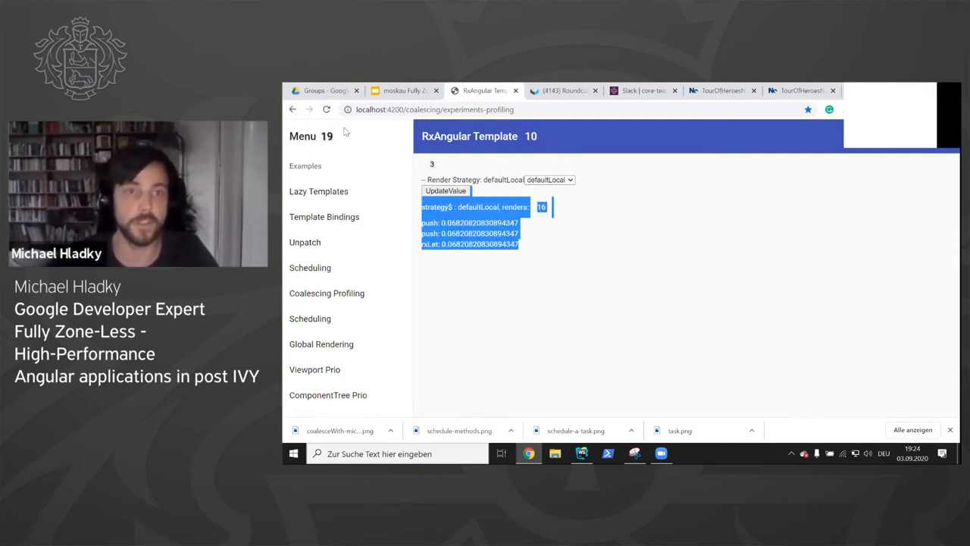
drag(361, 141, 529, 164)
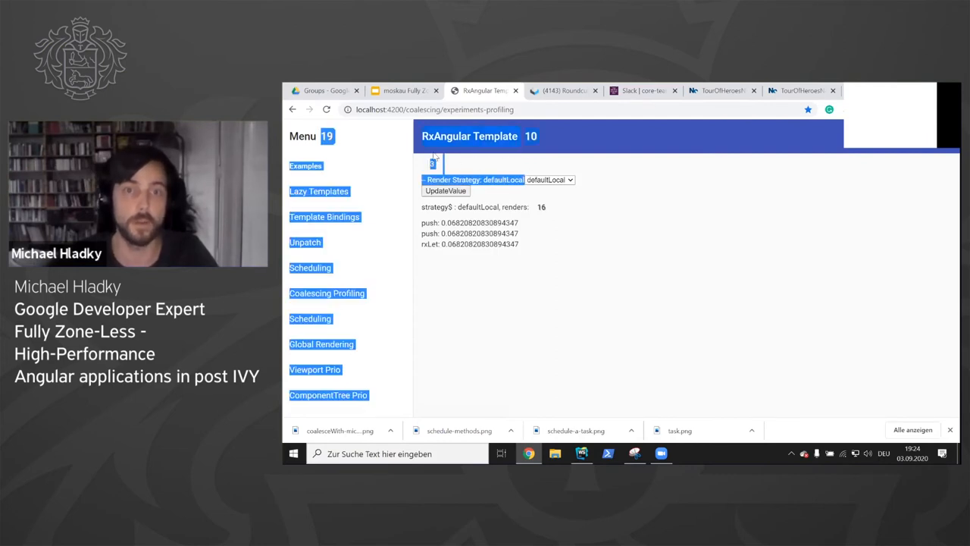
click(515, 221)
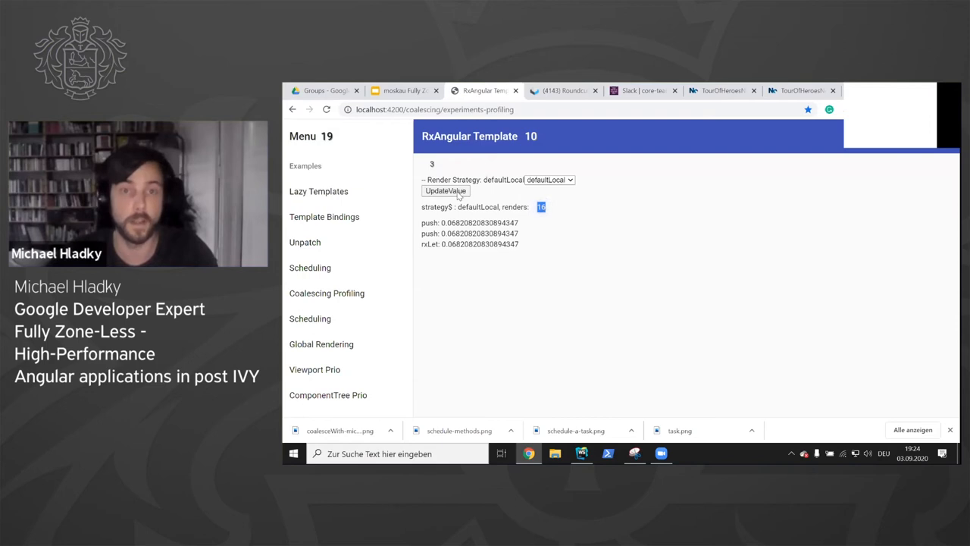
Step: Push three more values so renders climb to 52, then resume presenting the slide deck fullscreen
click(457, 195)
click(458, 195)
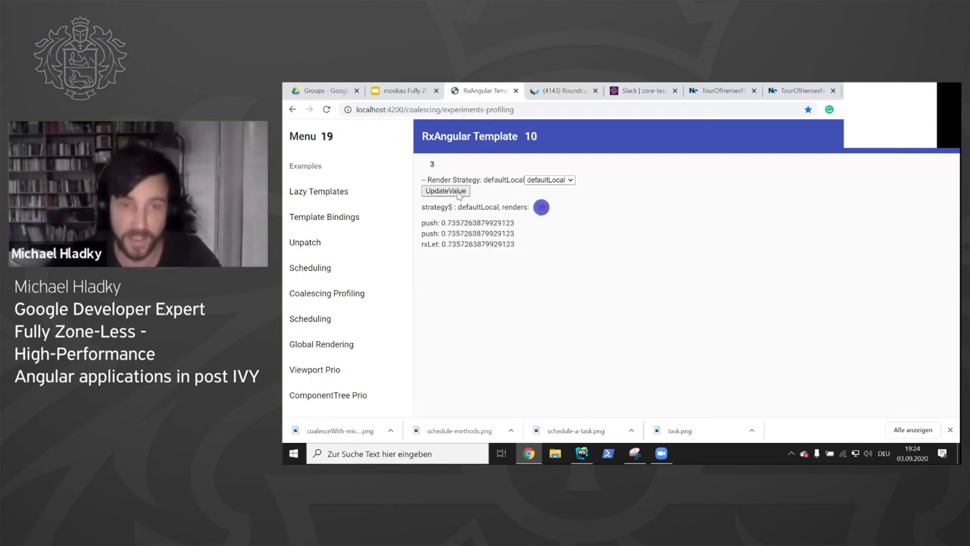
click(457, 196)
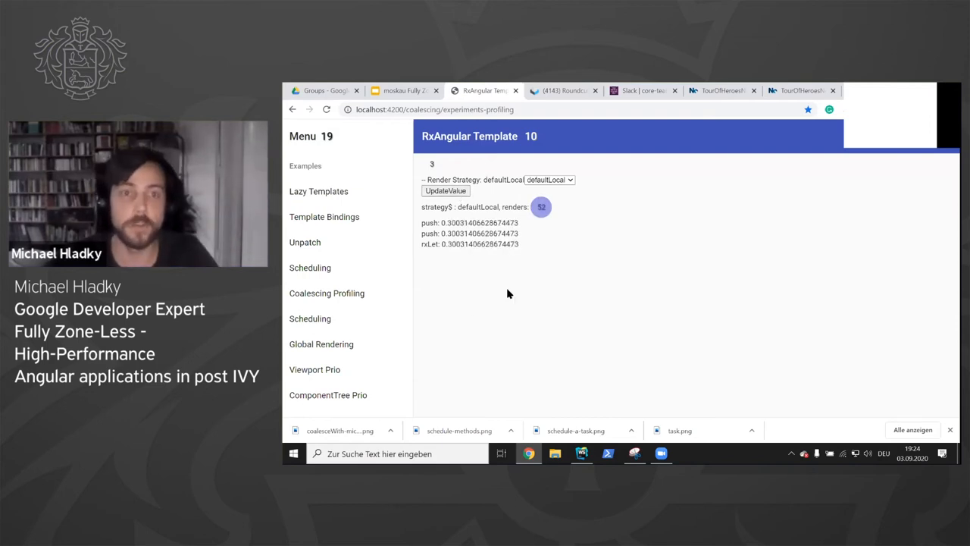
drag(532, 240, 466, 300)
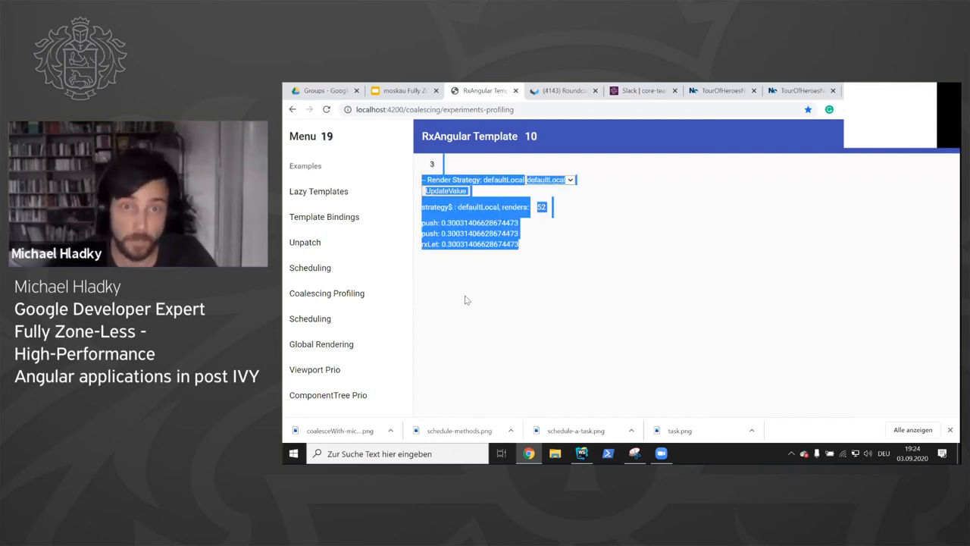
click(545, 291)
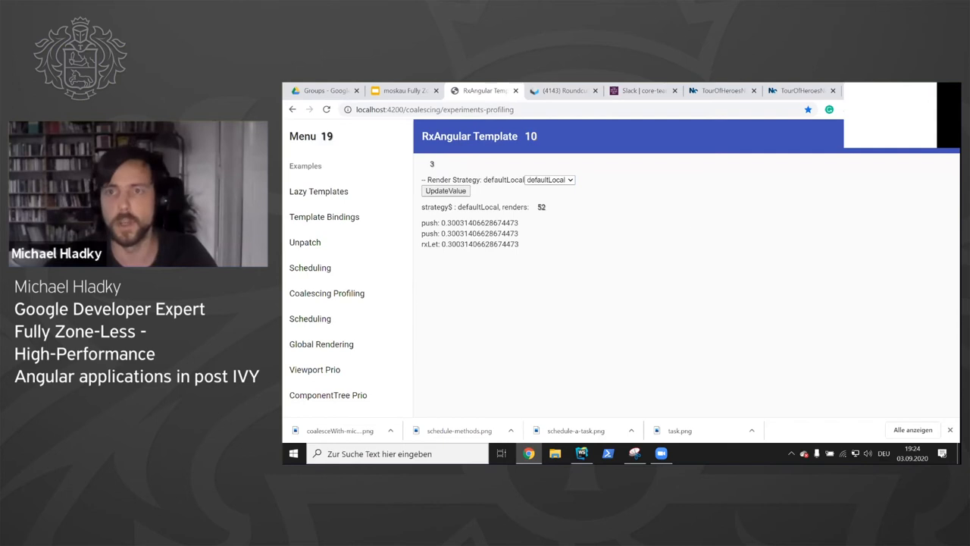
key(ctrl+2)
key(ctrl+F5)
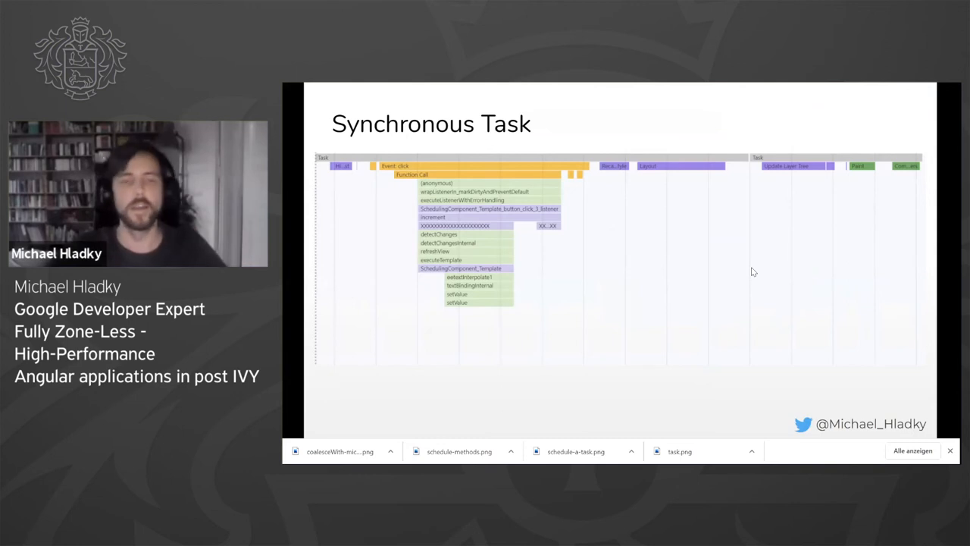
Step: Advance through Trigger Work, Work, Schedule A Task and Scheduling in Comparison to the Coalescing slide
key(Right)
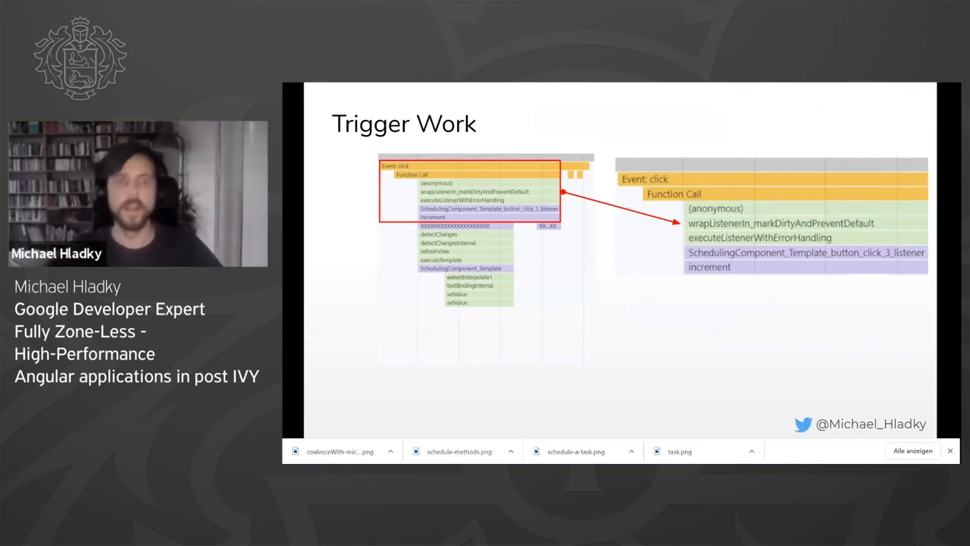
key(Right)
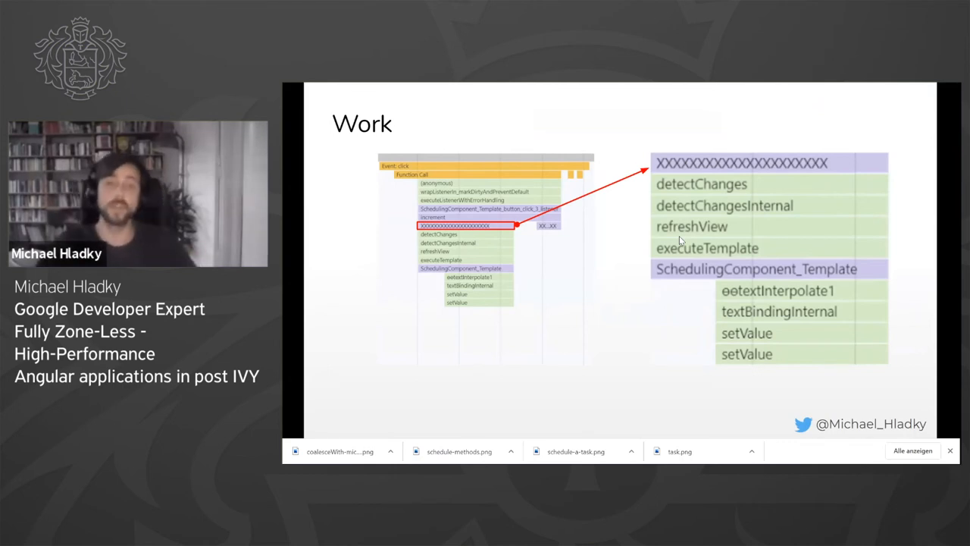
key(Right)
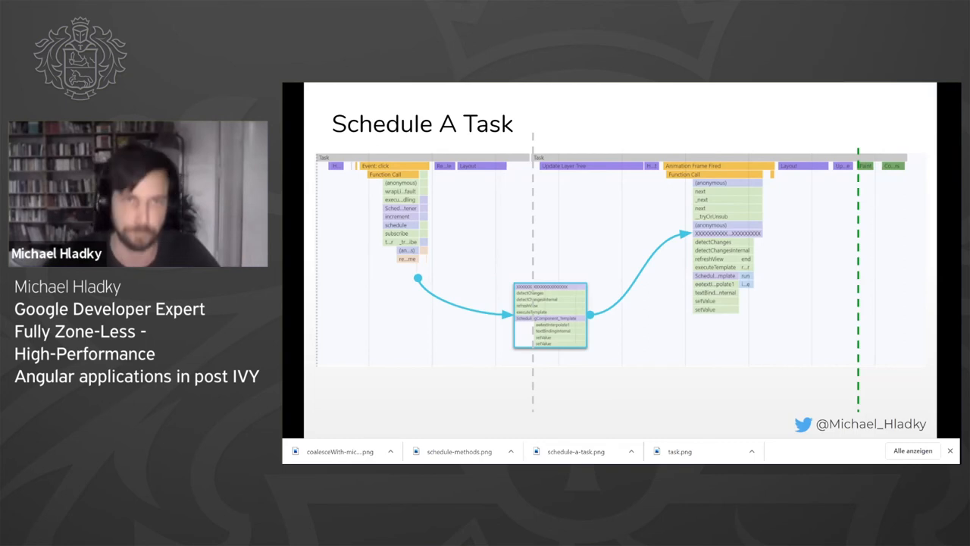
key(Right)
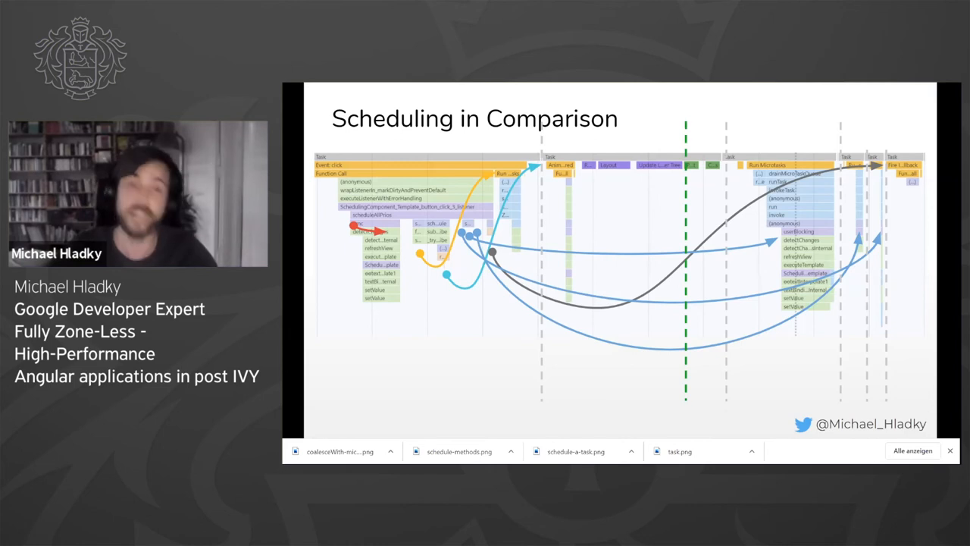
key(Right)
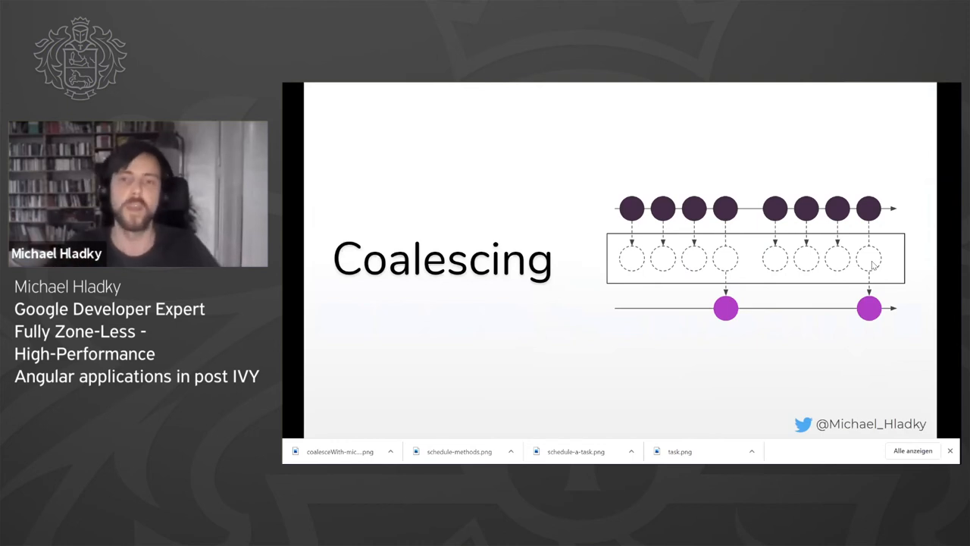
Step: Advance through the Micro Task slide, the input$/output$ marble diagram and flame chart to Demo Time! Coalescing
key(Right)
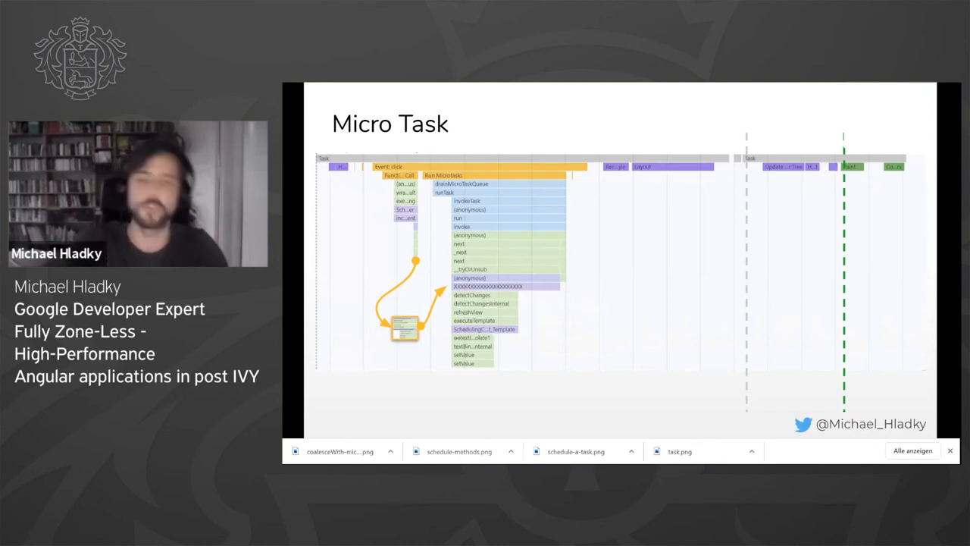
key(Right)
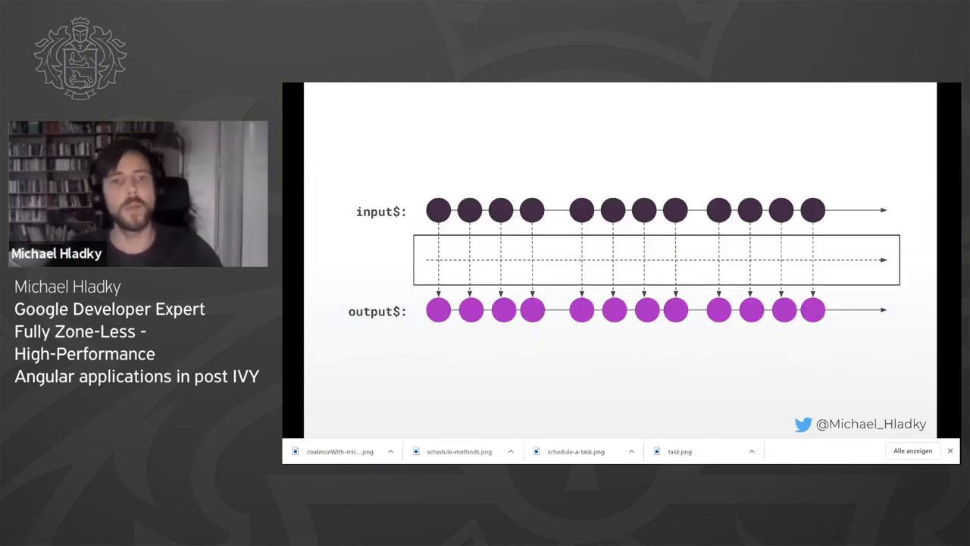
key(Right)
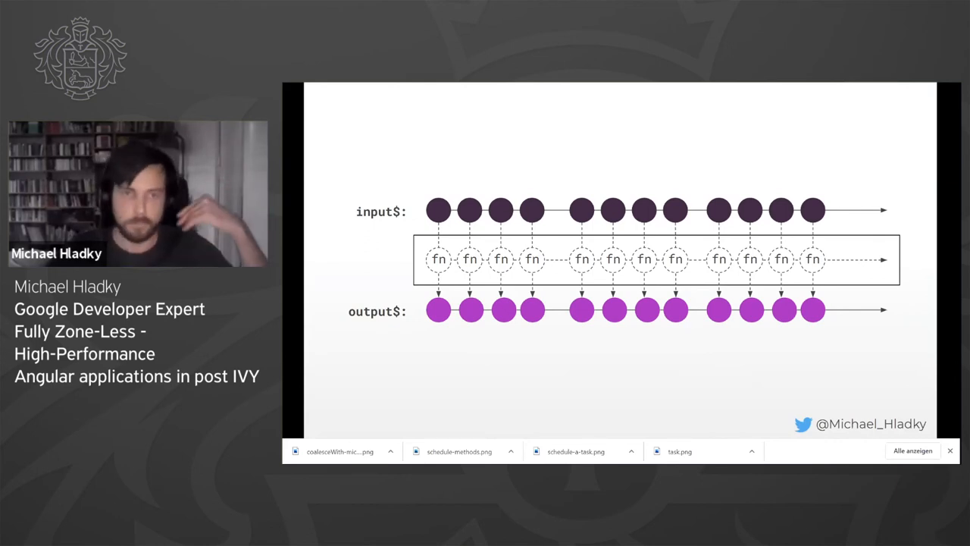
key(Right)
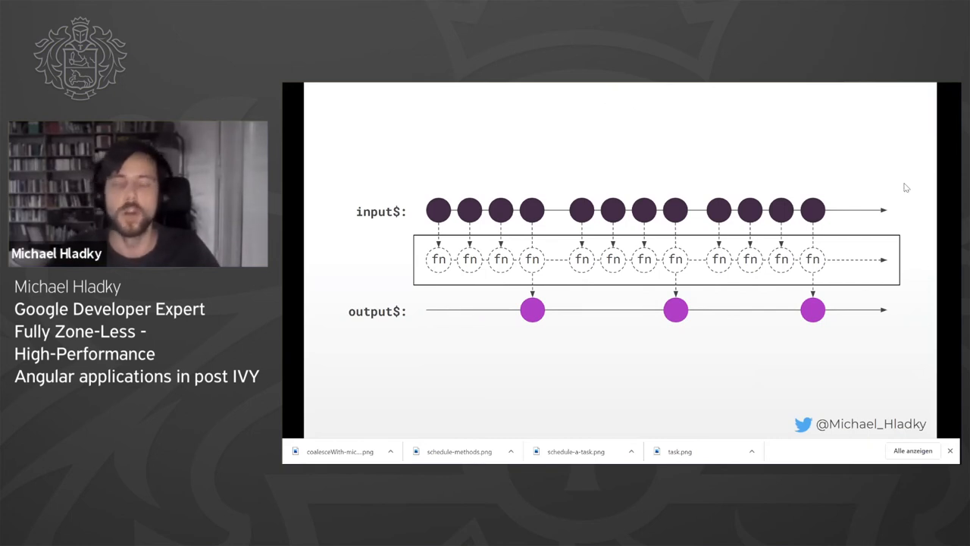
key(Right)
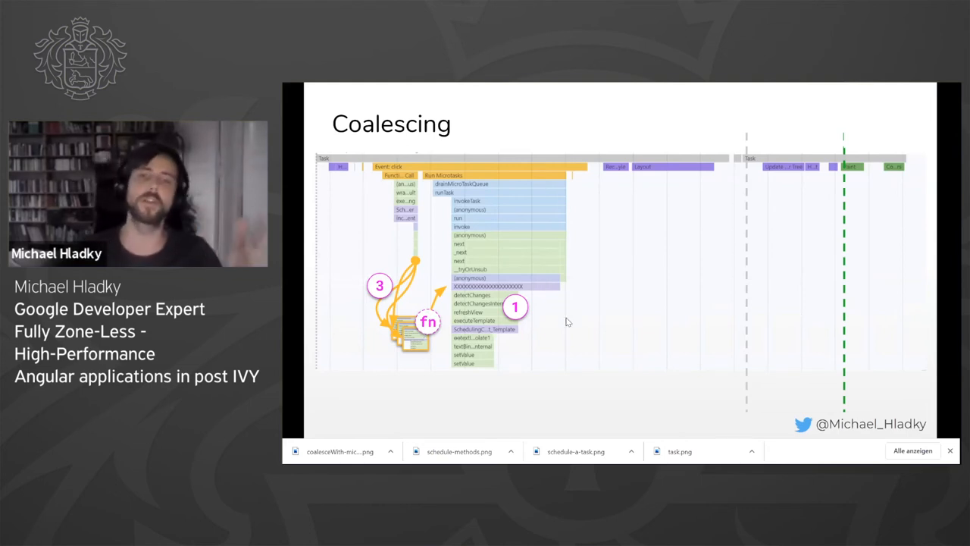
key(Right)
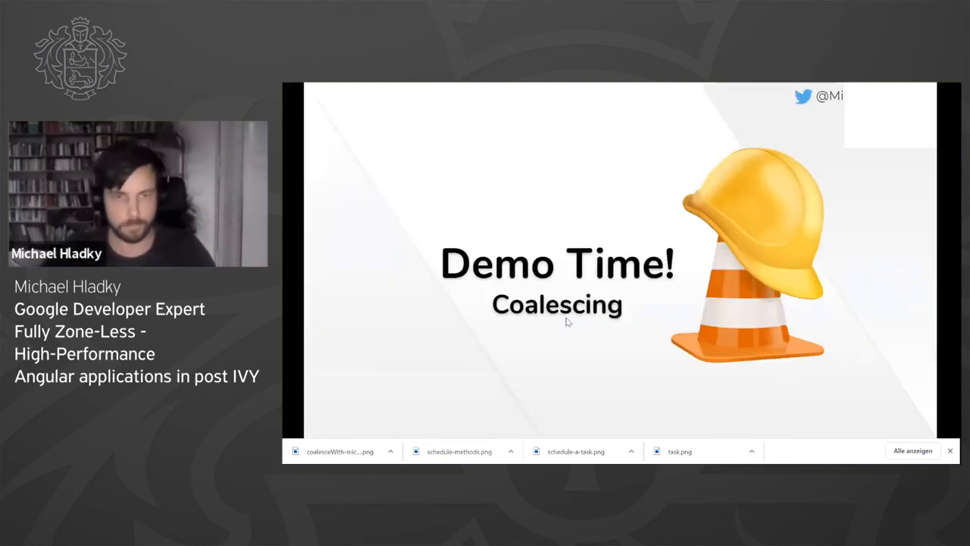
Step: Leave the slideshow for the RxAngular demo and push new values three times
key(Escape)
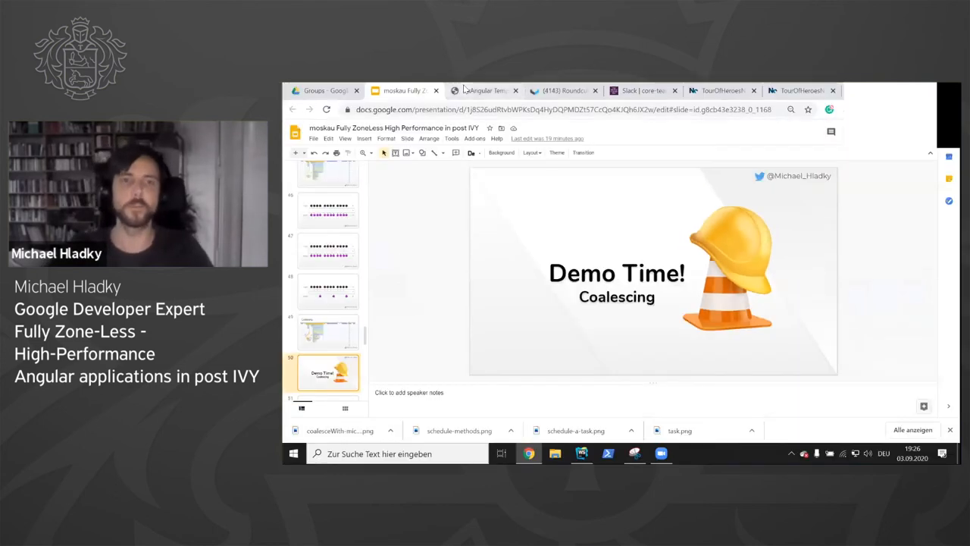
click(484, 90)
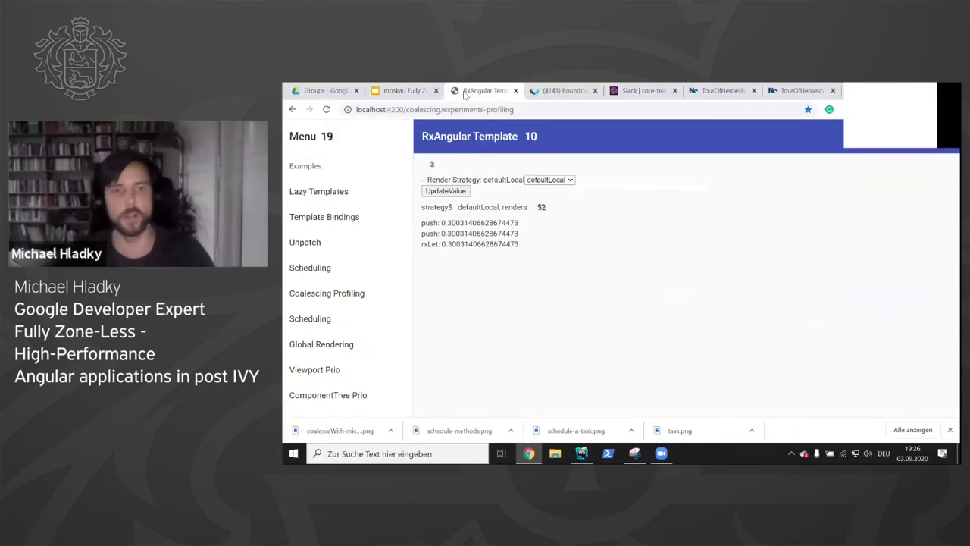
click(455, 191)
click(457, 194)
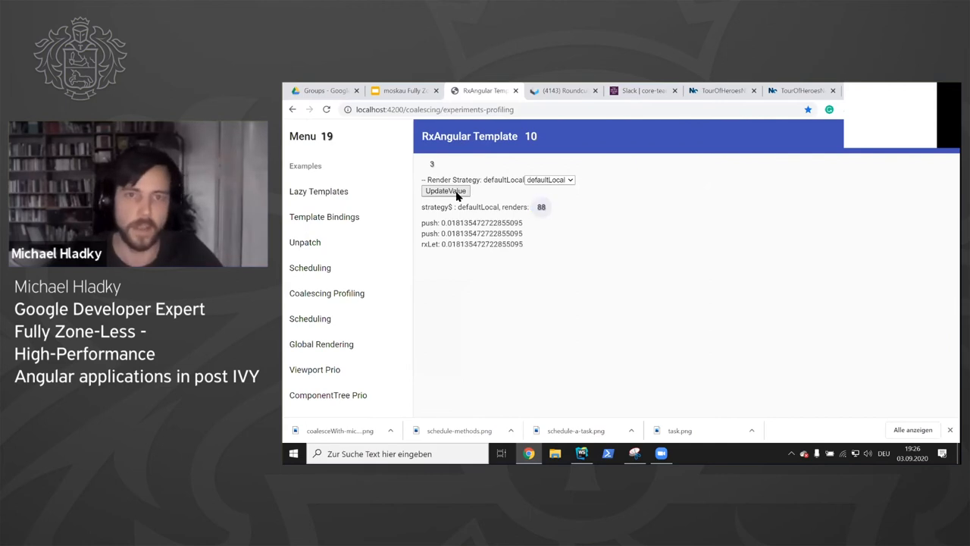
click(457, 193)
Step: Switch the render strategy to local and push four more new values
click(572, 180)
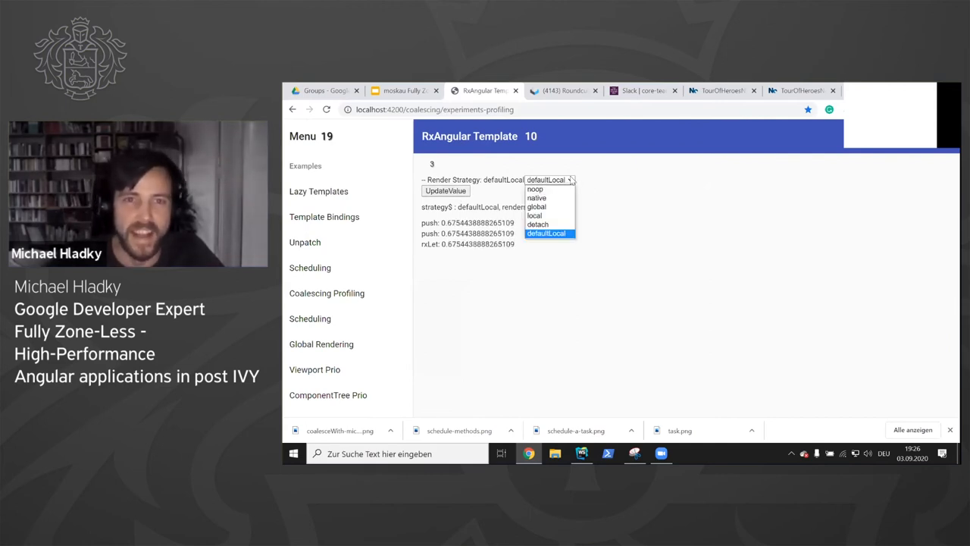
click(554, 216)
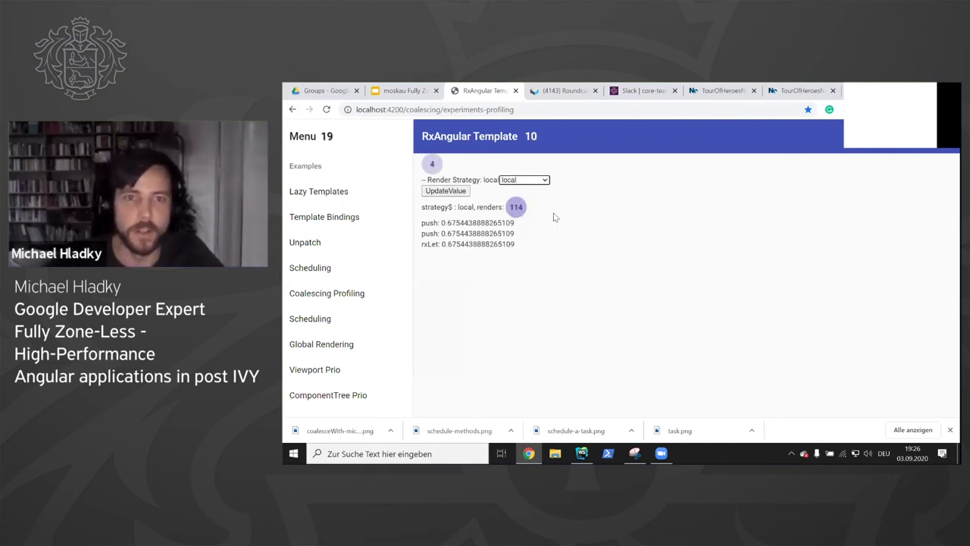
click(437, 192)
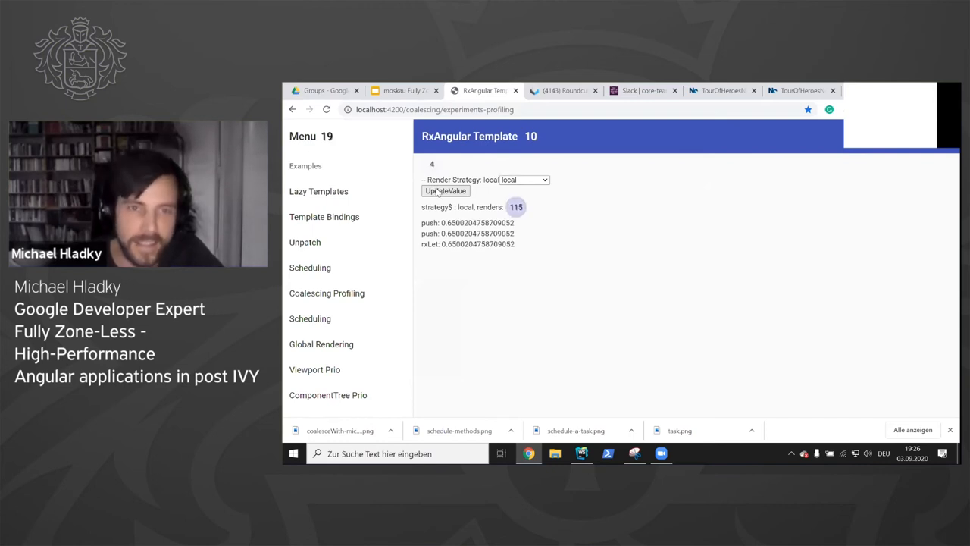
click(437, 193)
click(437, 193)
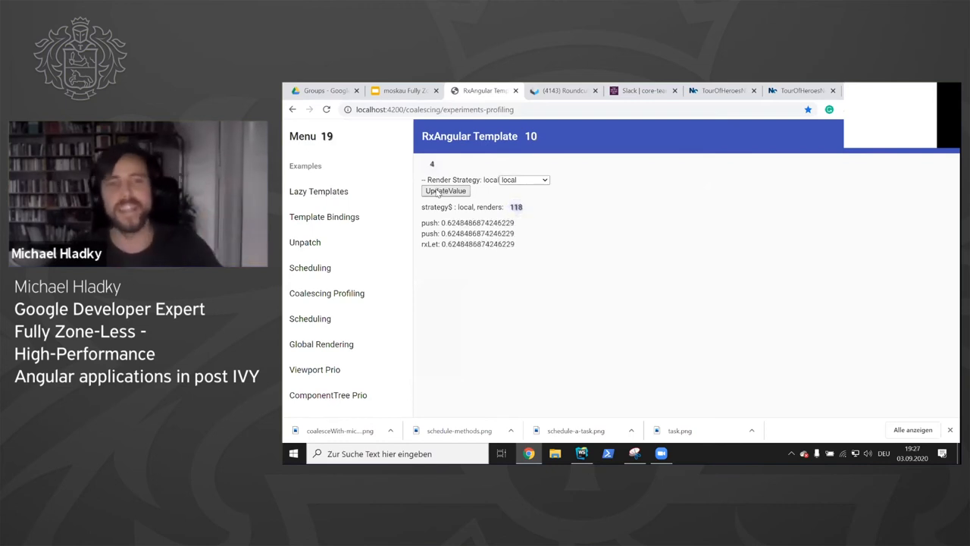
click(437, 193)
Step: Highlight the renders count of 119, then switch back to the slide deck
triple_click(506, 207)
click(503, 209)
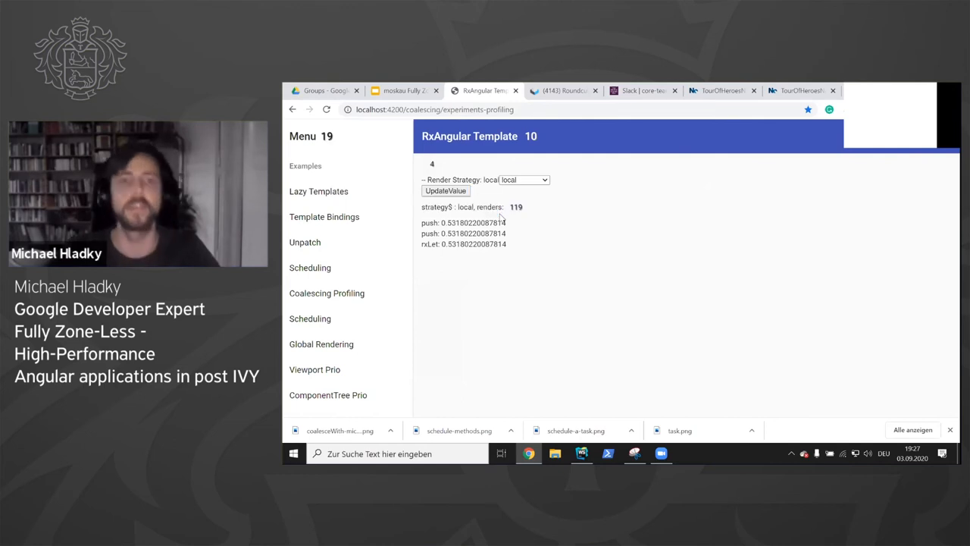
double_click(500, 210)
click(511, 216)
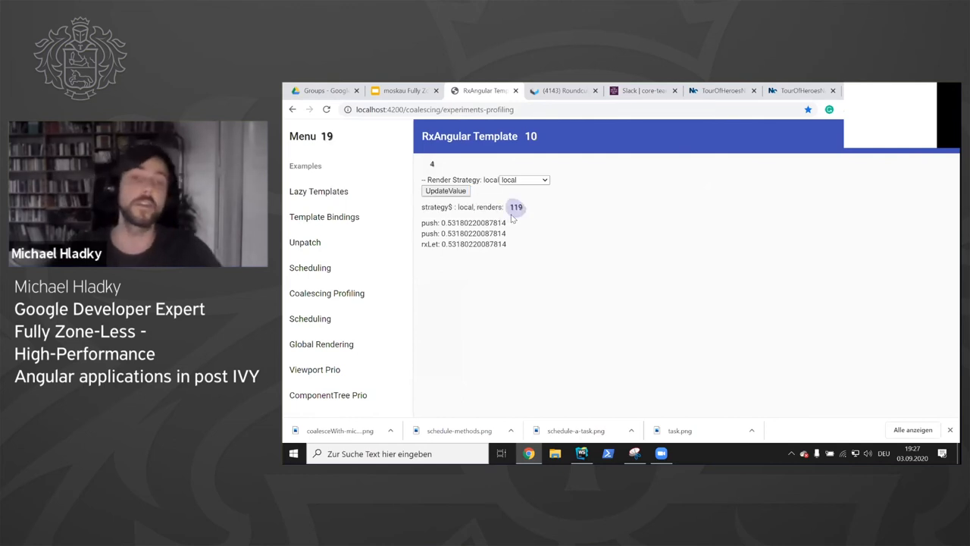
double_click(515, 208)
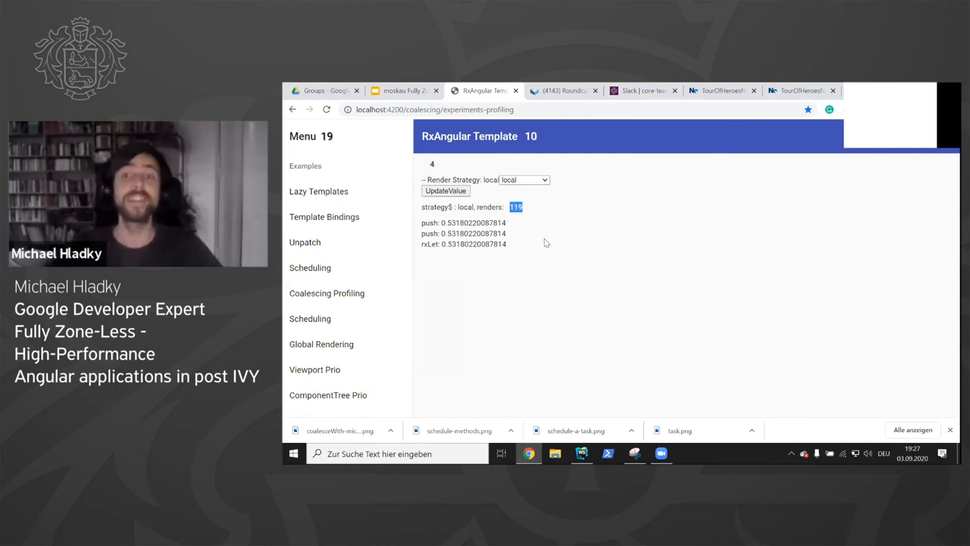
click(405, 90)
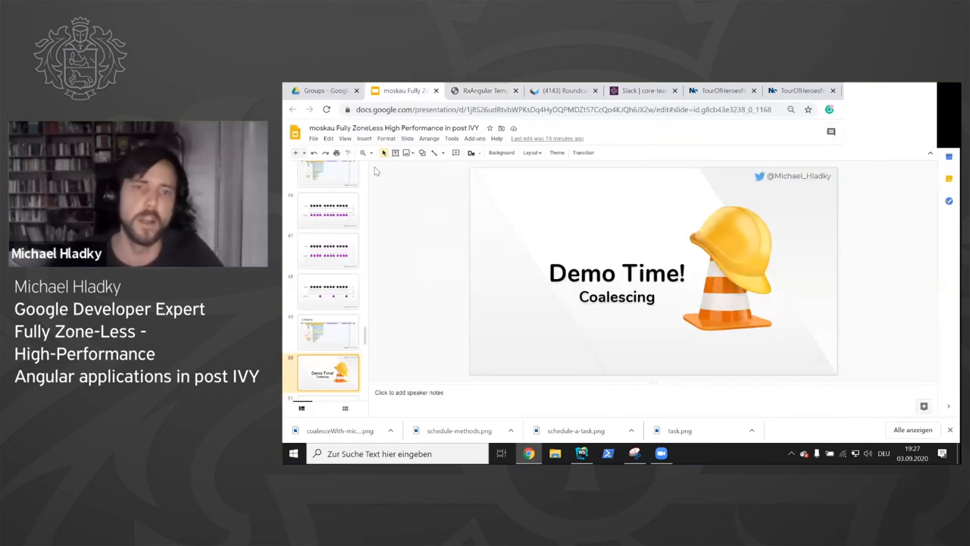
Step: Present fullscreen through the render stats, component tree and renders chart slides to Demo Time! Viewport priority
key(ctrl+Return)
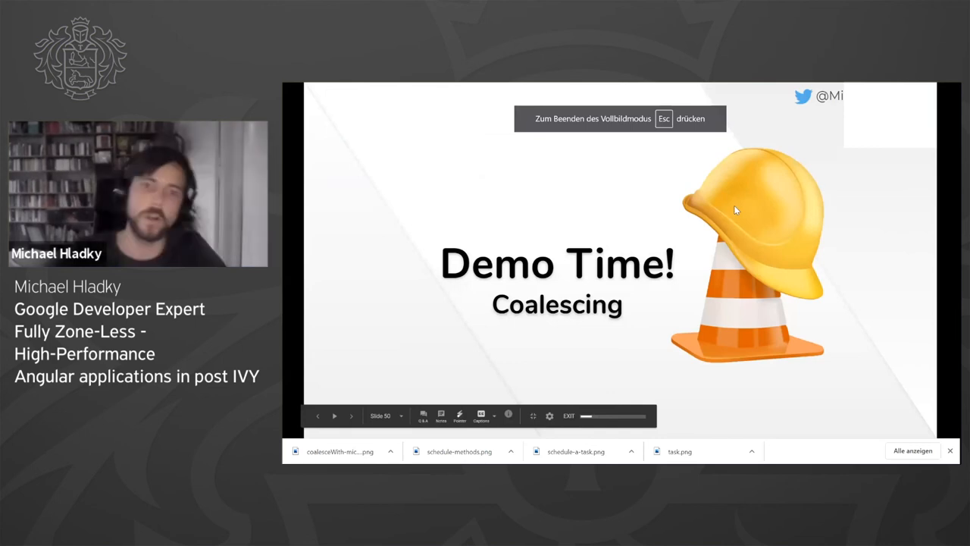
key(Right)
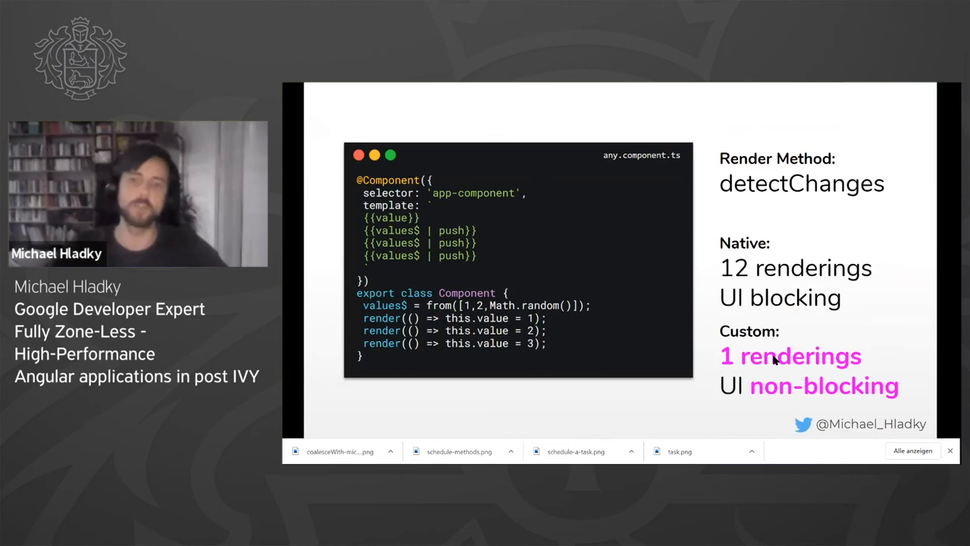
key(Right)
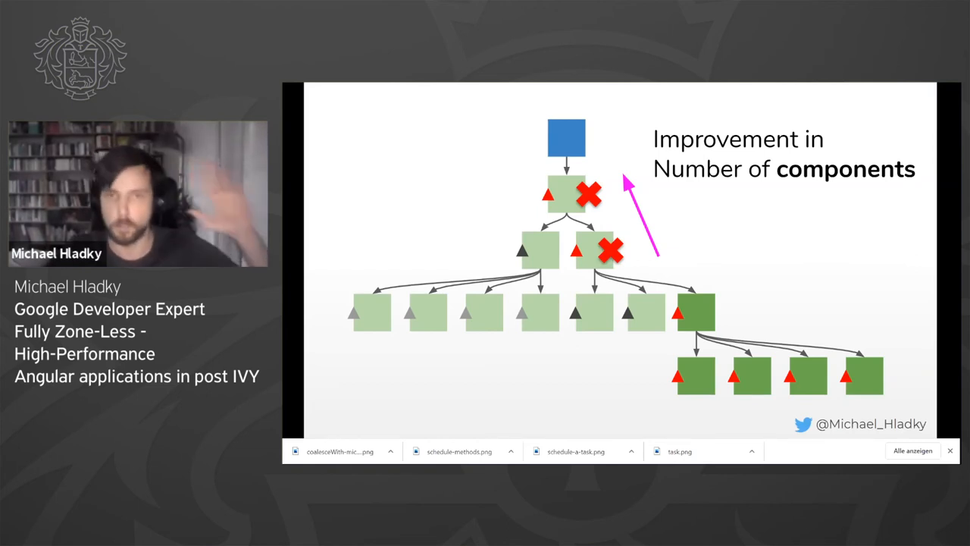
key(Right)
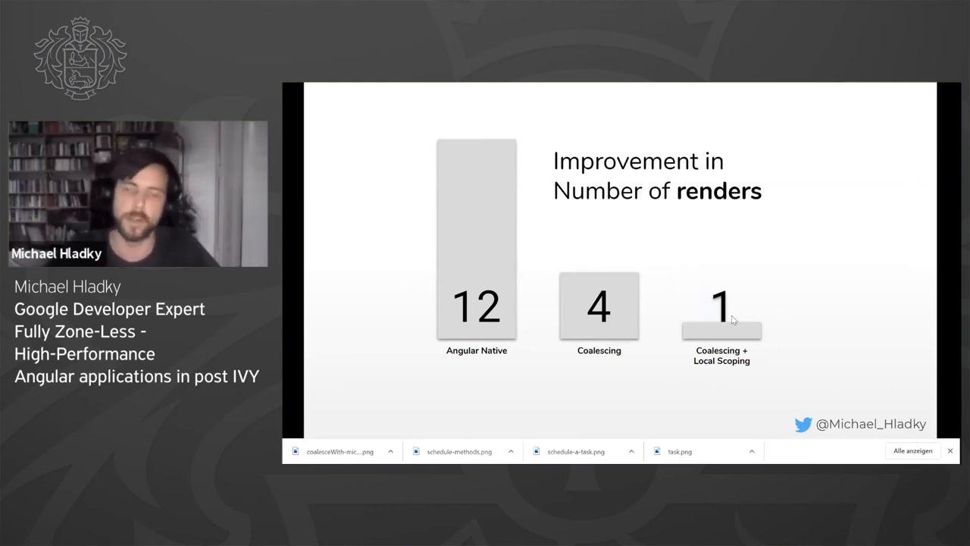
key(Right)
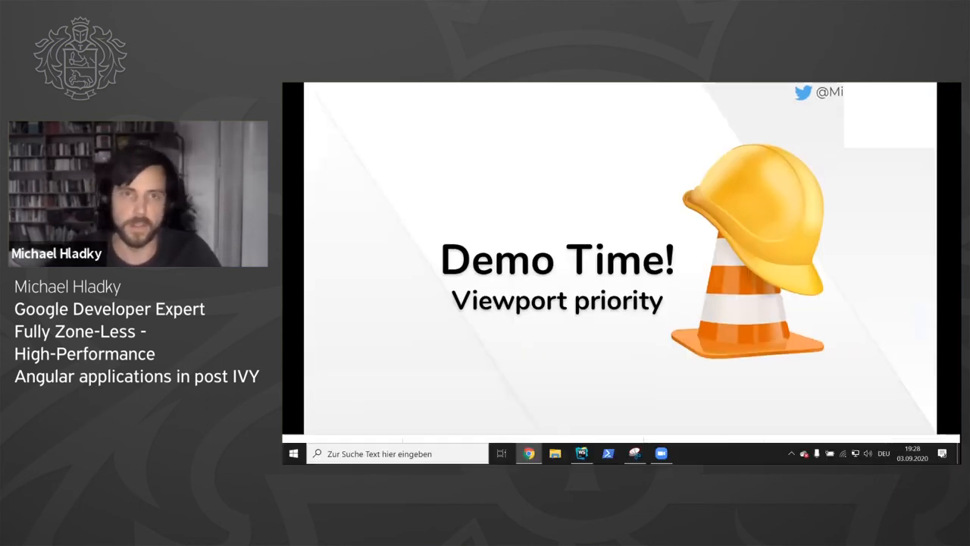
Step: Open the Viewport Prio demo in the RxAngular app and count the target's value up four times
click(470, 90)
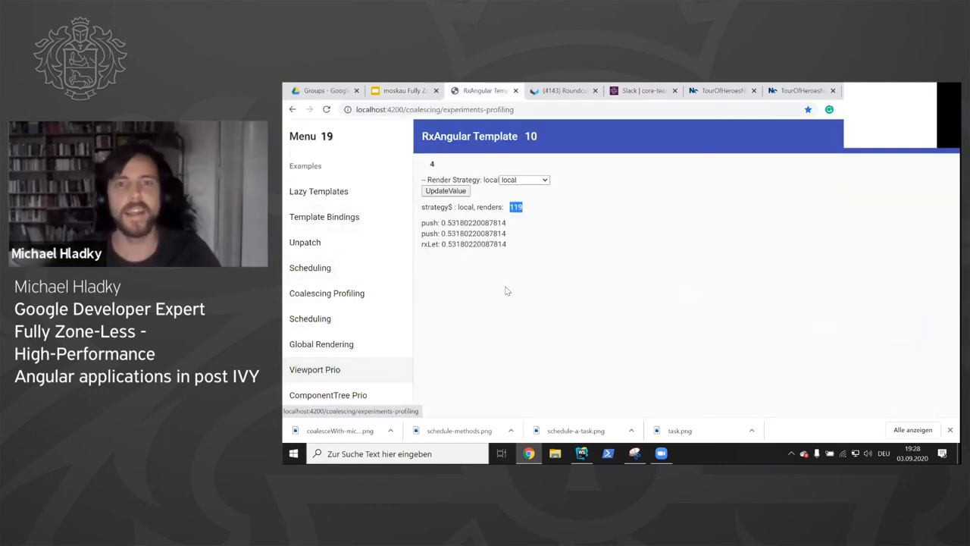
click(312, 371)
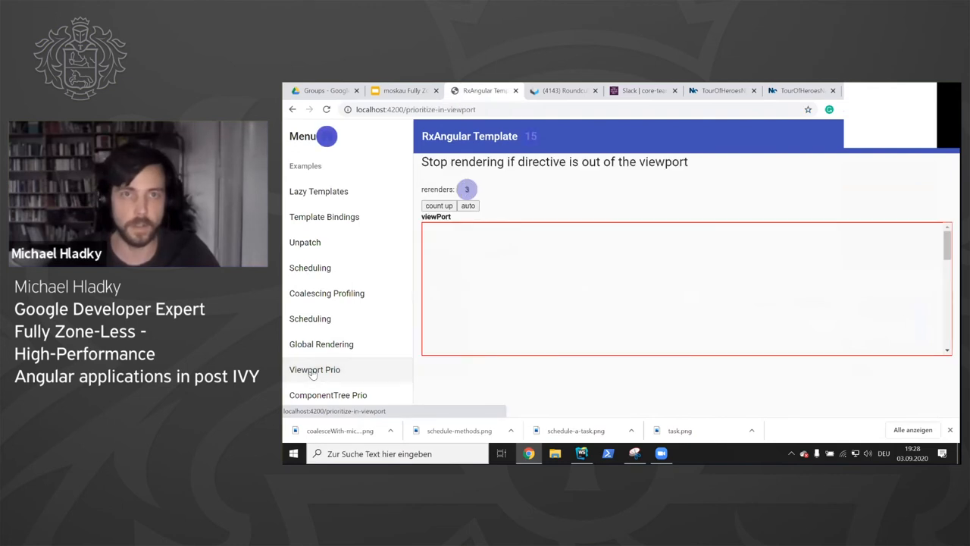
scroll(650, 258, down, 1)
double_click(677, 282)
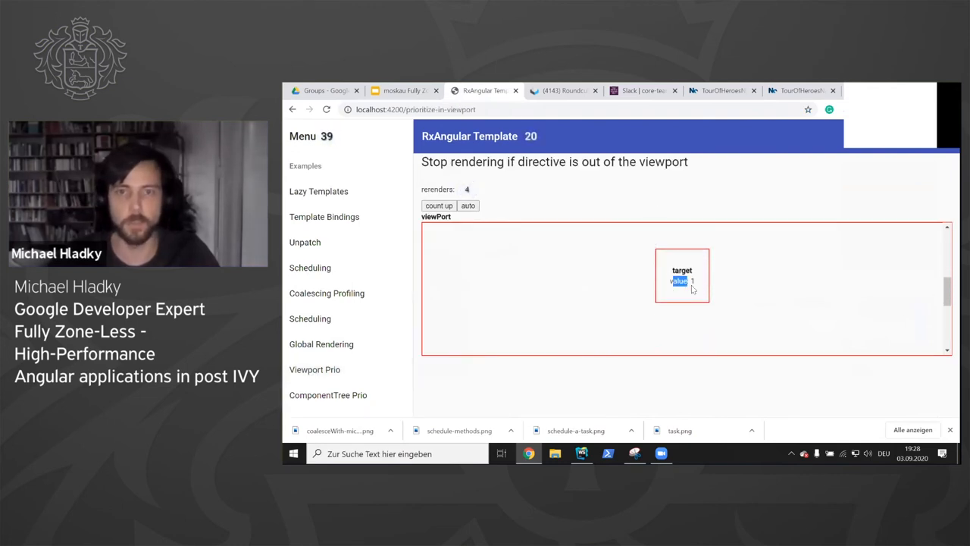
click(435, 210)
click(436, 210)
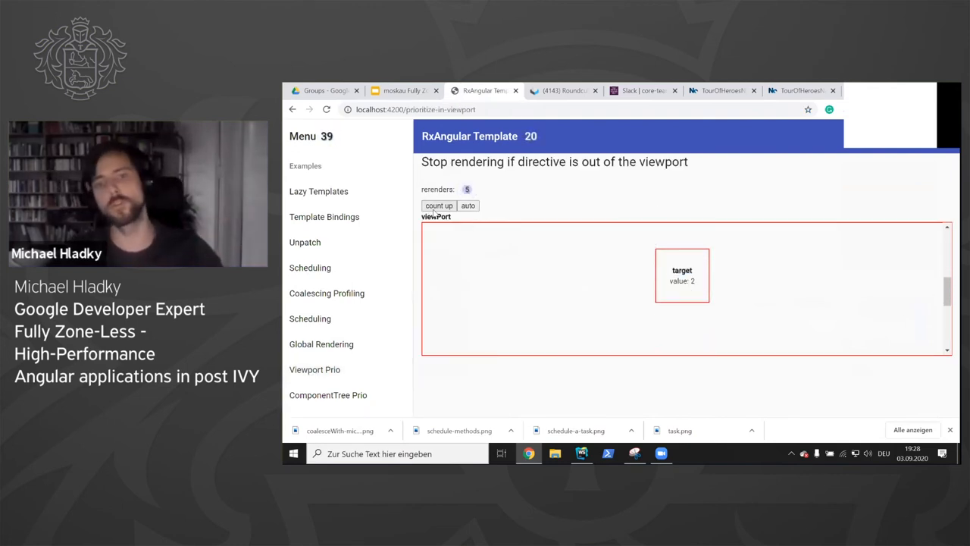
click(435, 210)
click(434, 209)
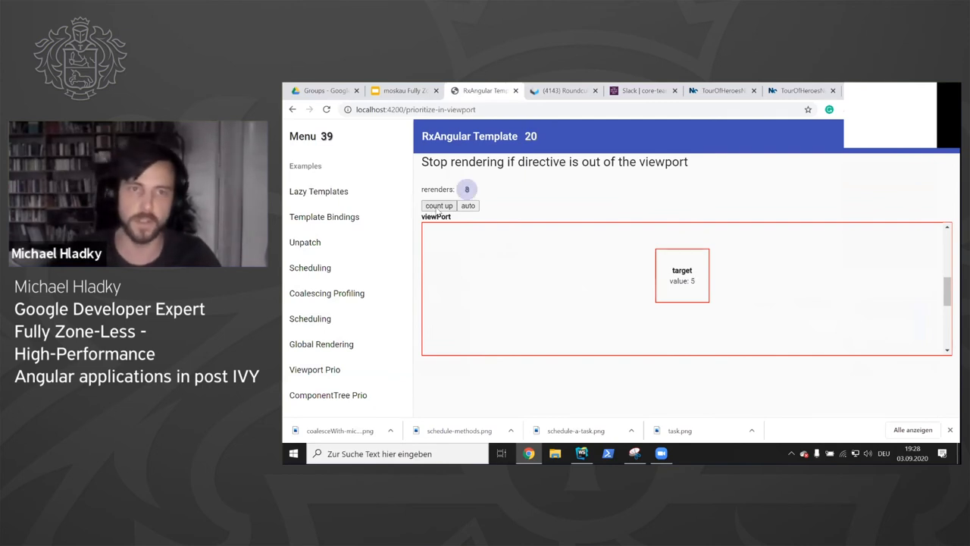
click(434, 209)
drag(669, 281, 683, 290)
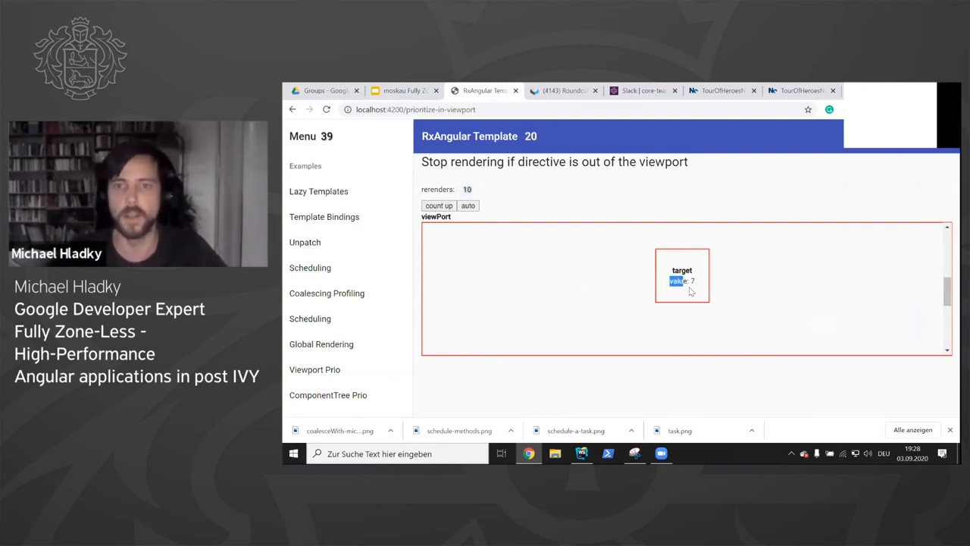
Step: Zoom the page and count up repeatedly until the target's value reaches 41 with 44 rerenders
key(ctrl+plus)
key(ctrl+plus)
click(691, 318)
double_click(710, 321)
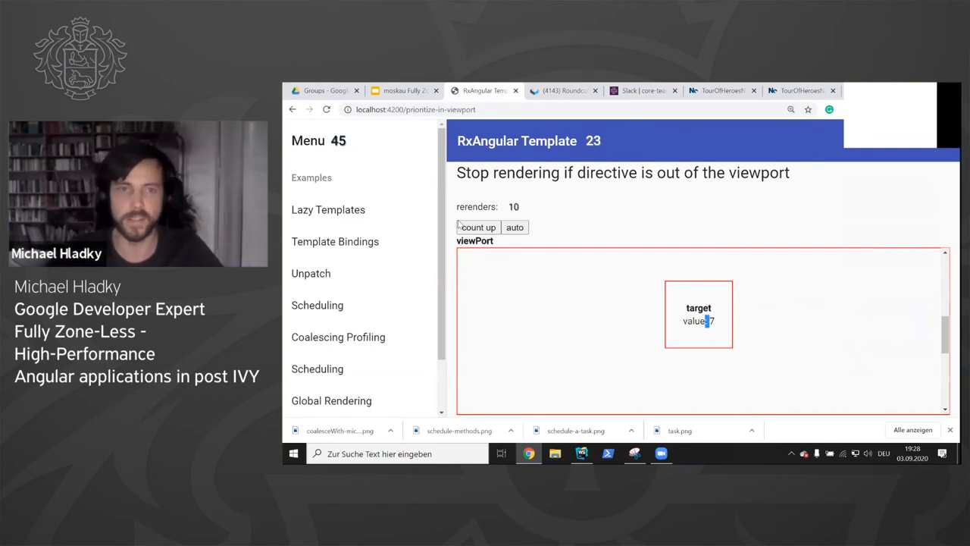
click(470, 229)
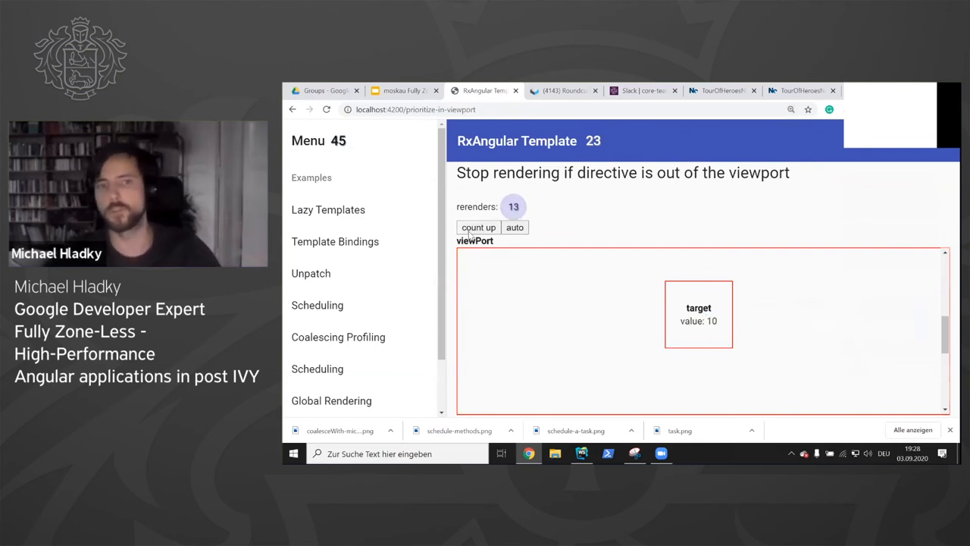
click(470, 229)
double_click(469, 229)
click(470, 230)
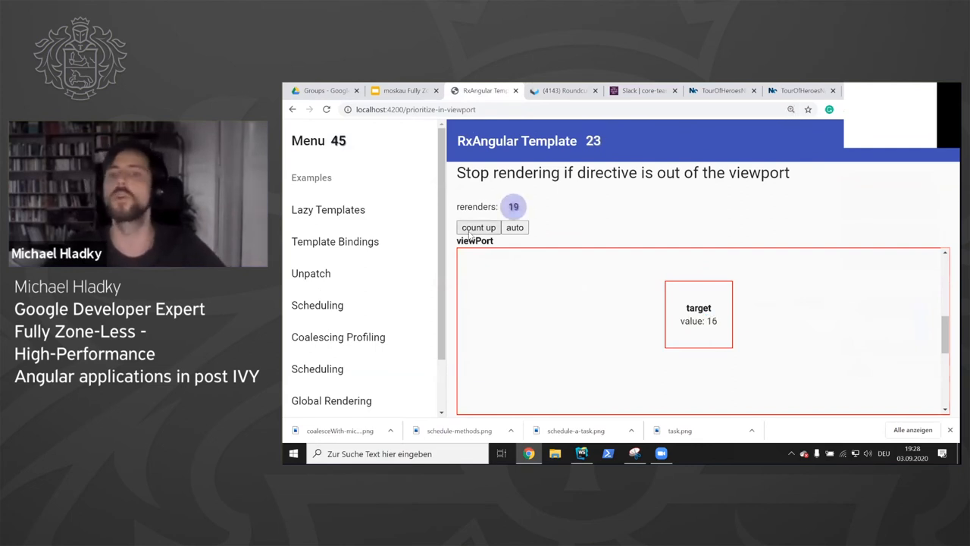
double_click(470, 230)
triple_click(470, 230)
double_click(469, 230)
double_click(470, 230)
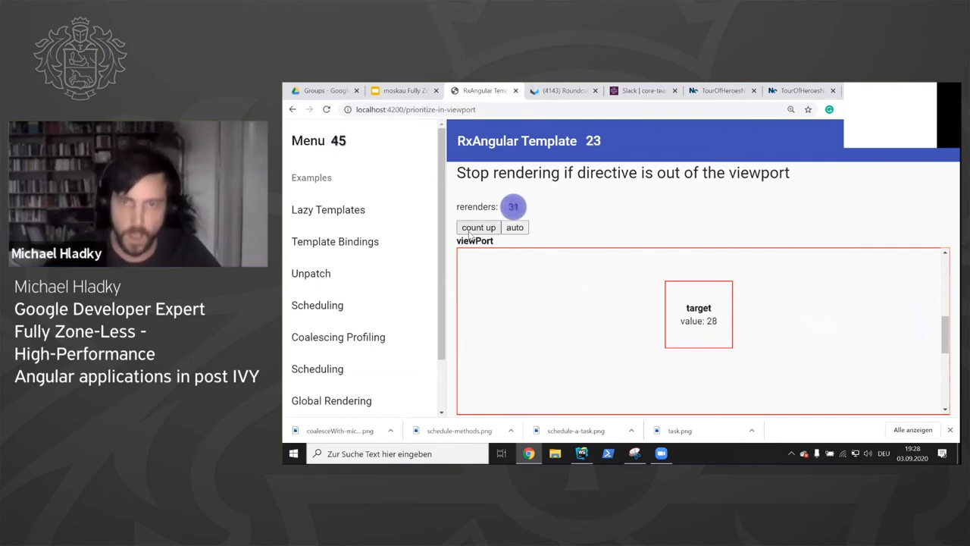
click(469, 229)
double_click(470, 229)
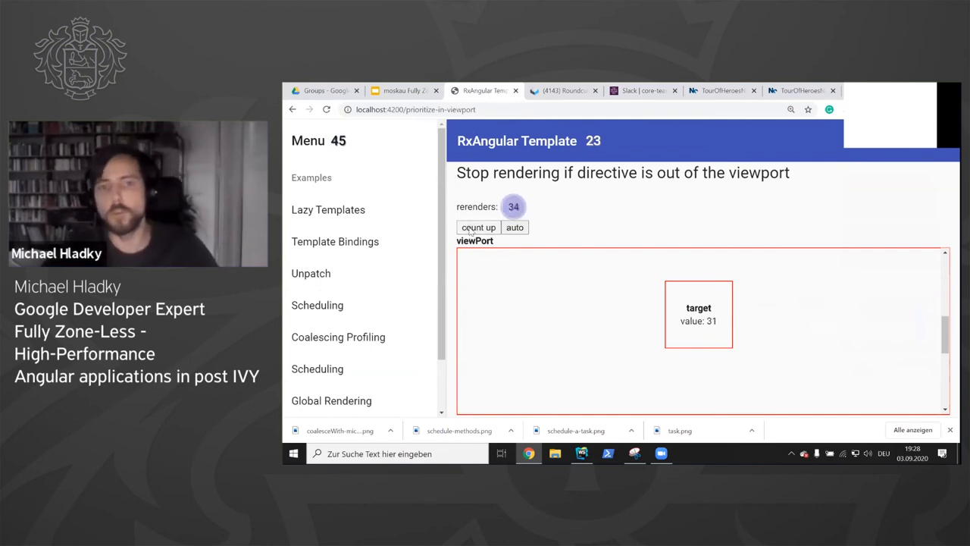
click(470, 230)
triple_click(470, 229)
double_click(470, 230)
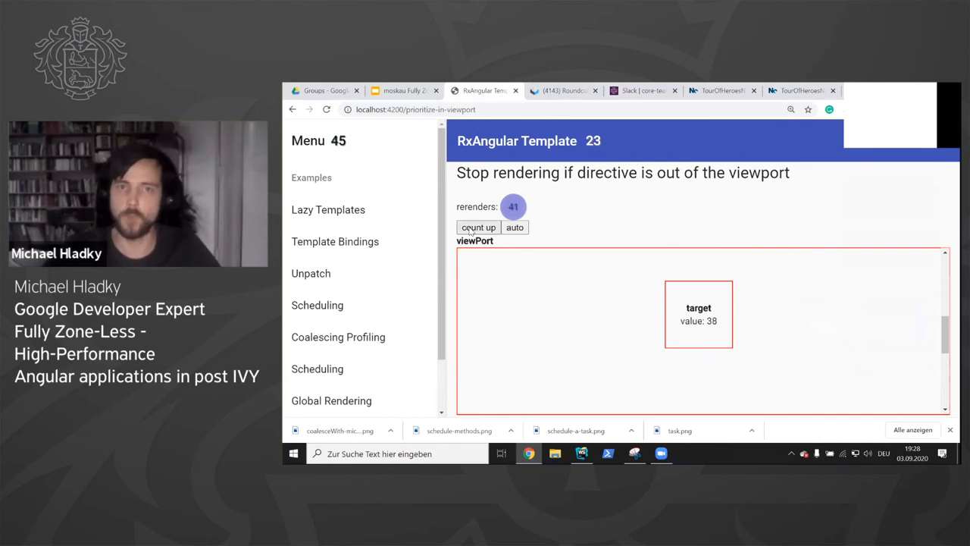
click(469, 230)
double_click(470, 229)
click(469, 229)
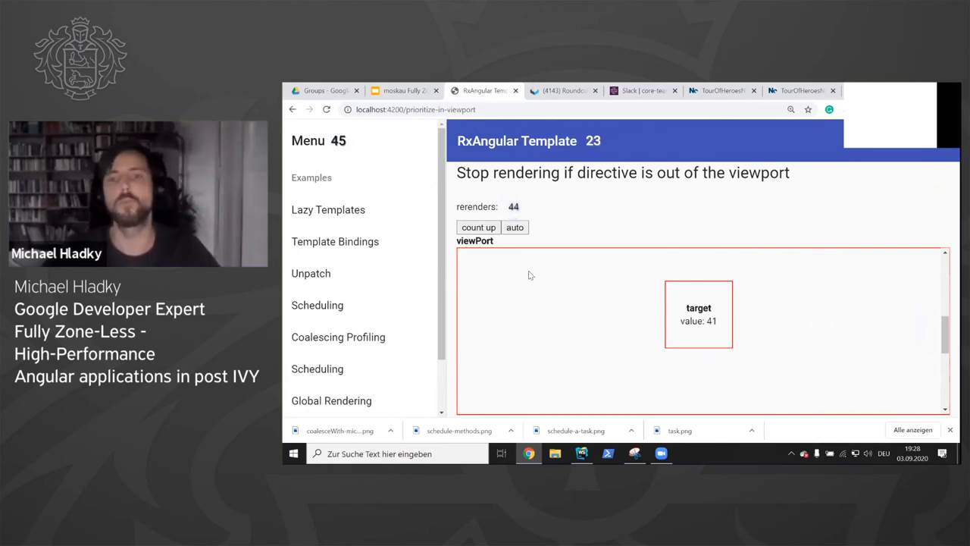
scroll(600, 332, up, 2)
scroll(601, 333, up, 1)
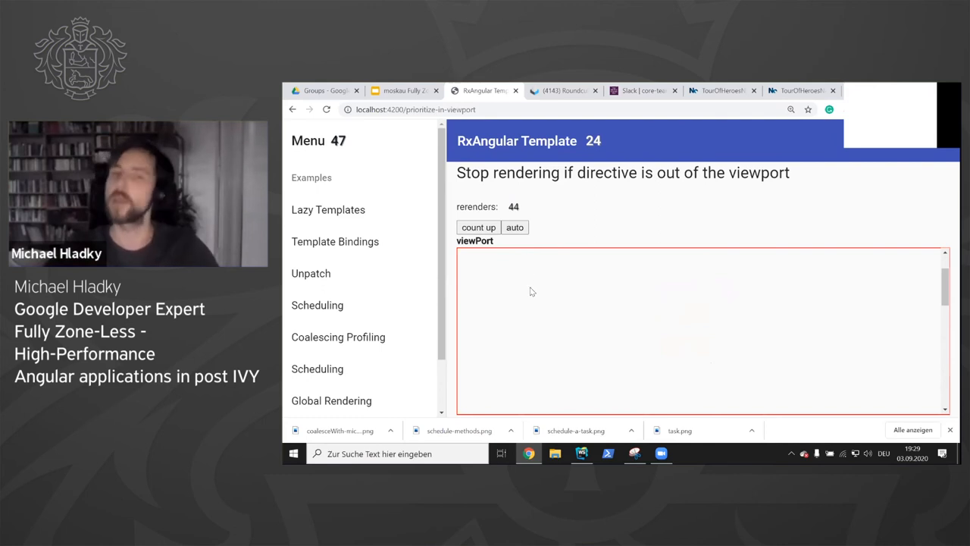
Step: Count the value up once while the target is scrolled out of the viewport
click(481, 230)
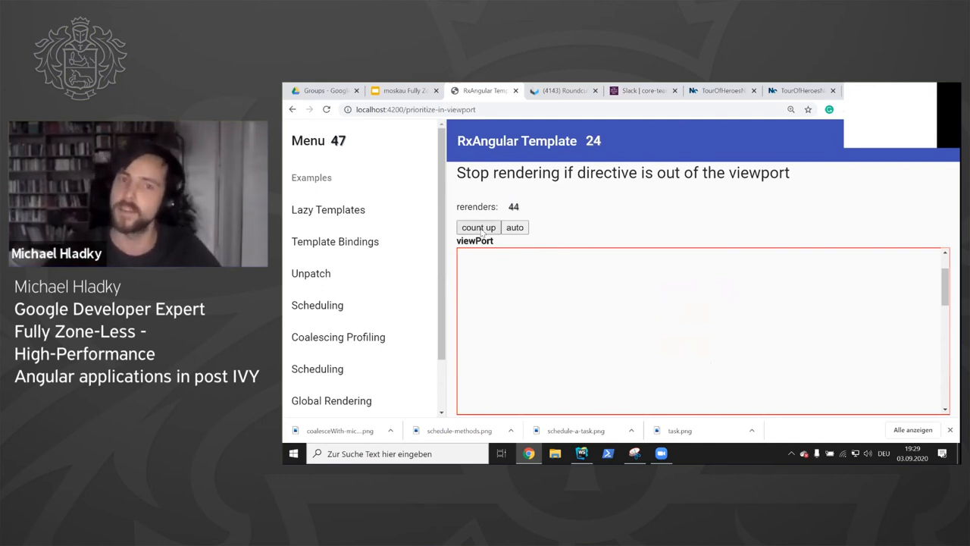
scroll(541, 340, down, 3)
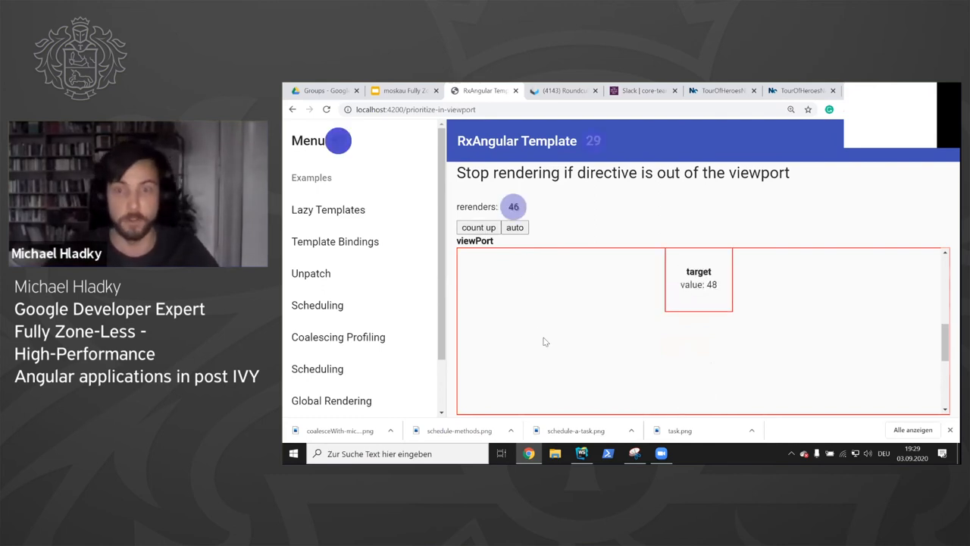
scroll(542, 340, down, 1)
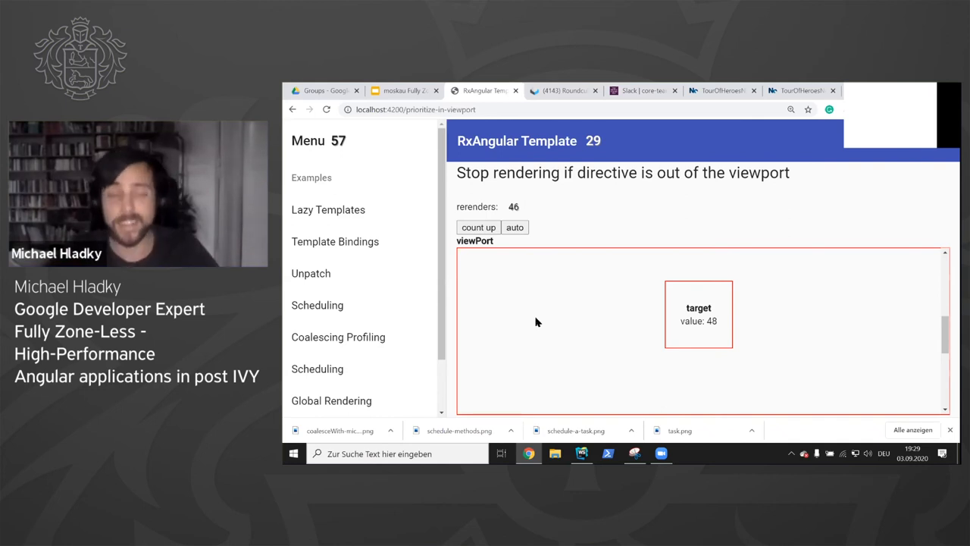
Step: Count up again and highlight the value 52 in the target box back in view
click(480, 231)
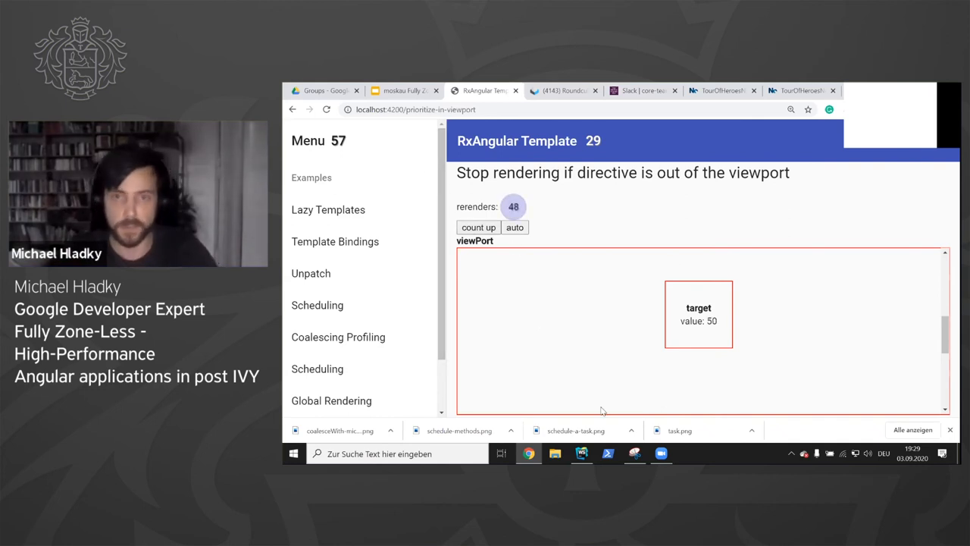
scroll(703, 331, up, 3)
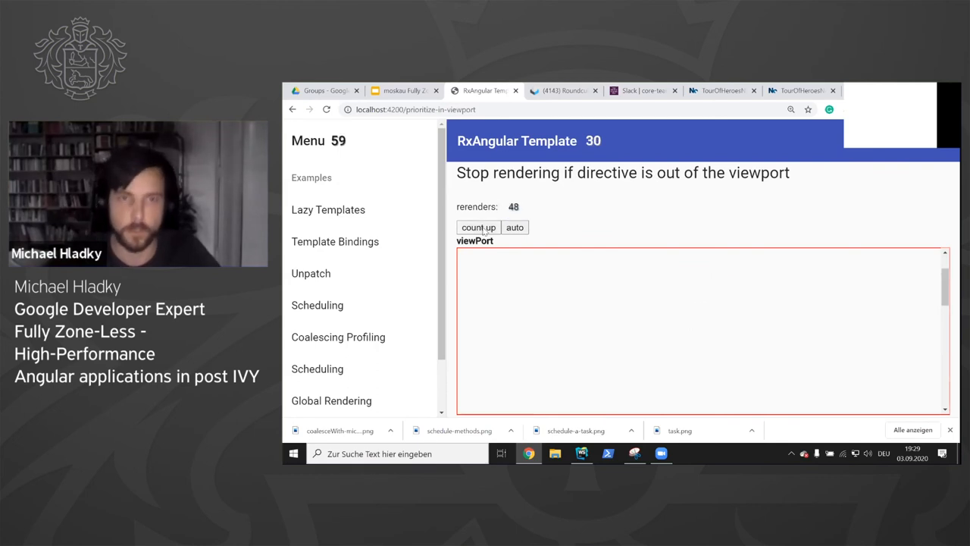
scroll(915, 340, down, 3)
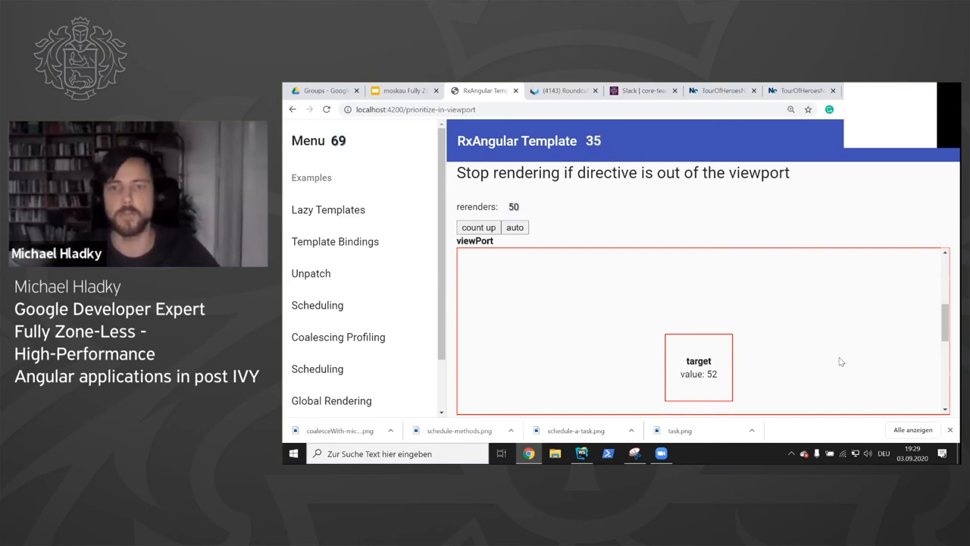
double_click(713, 373)
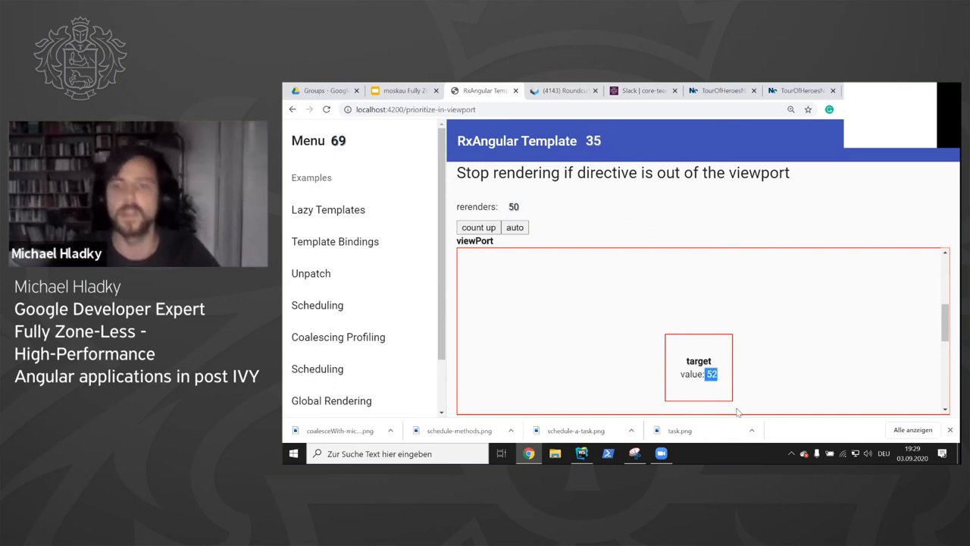
scroll(728, 379, down, 1)
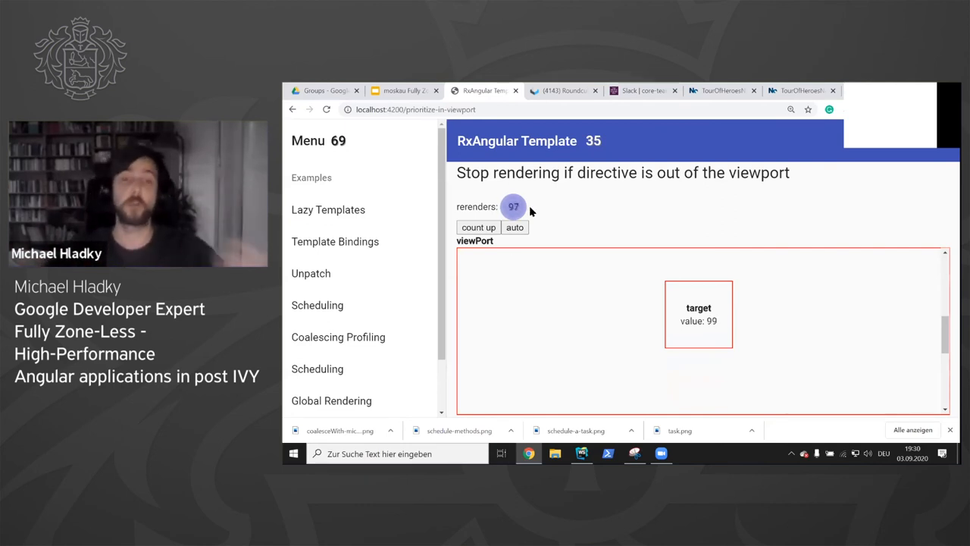
scroll(588, 301, up, 2)
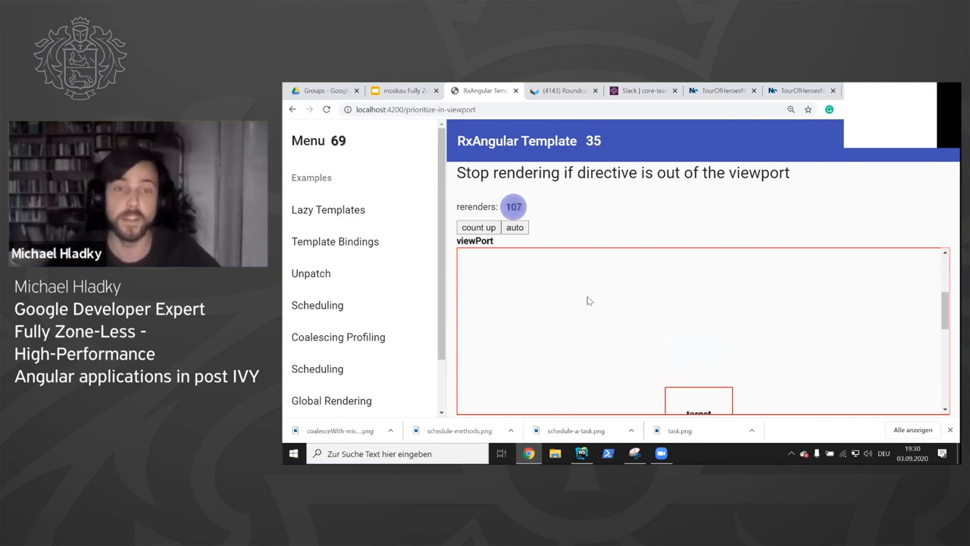
scroll(588, 300, up, 2)
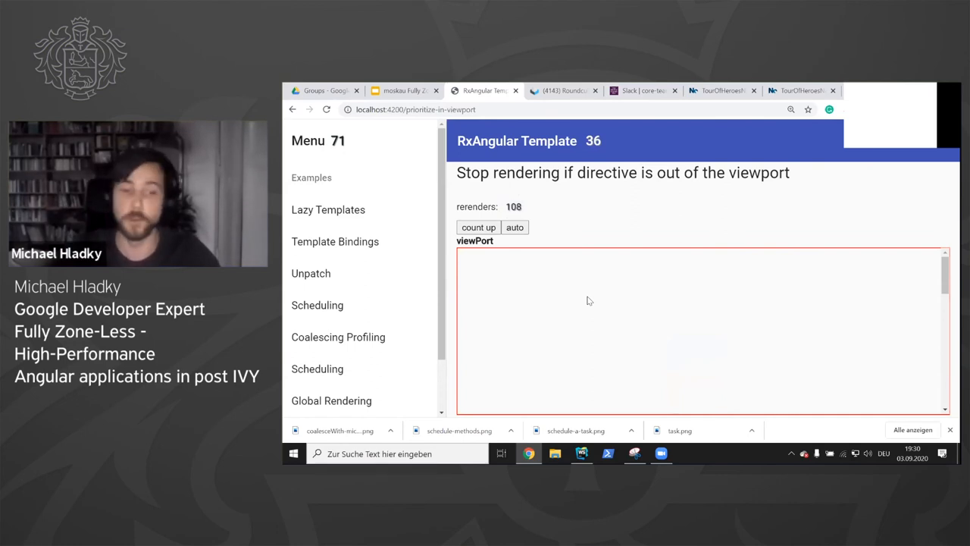
scroll(587, 300, down, 3)
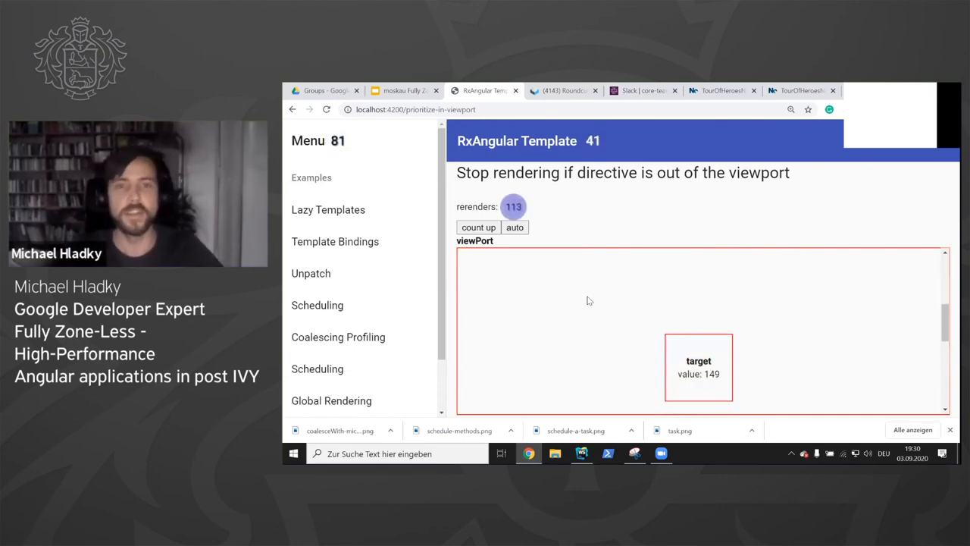
Step: Present the viewport-priority and timeline slides through runOutsideZone to the Demo Time Unpatch and ZoneLess slide
click(515, 228)
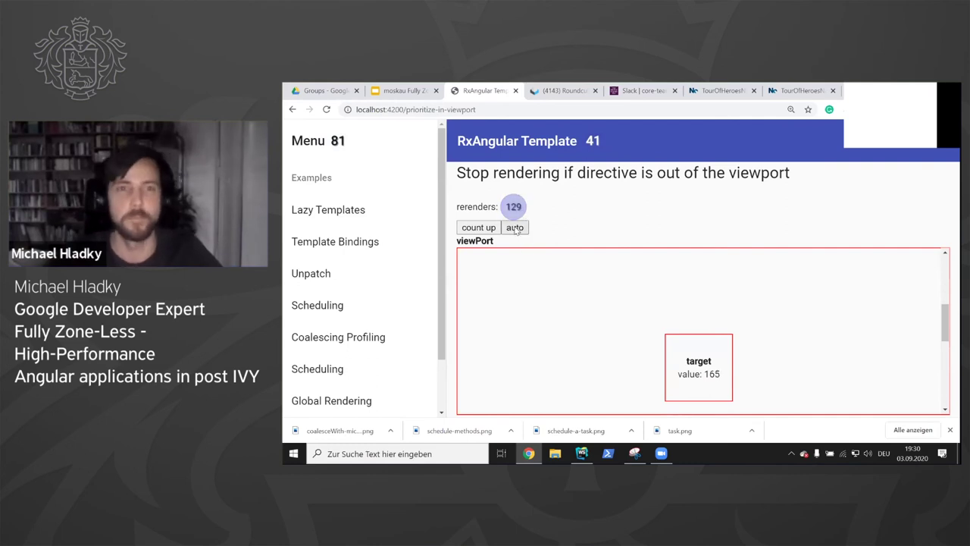
click(401, 91)
key(ctrl+F5)
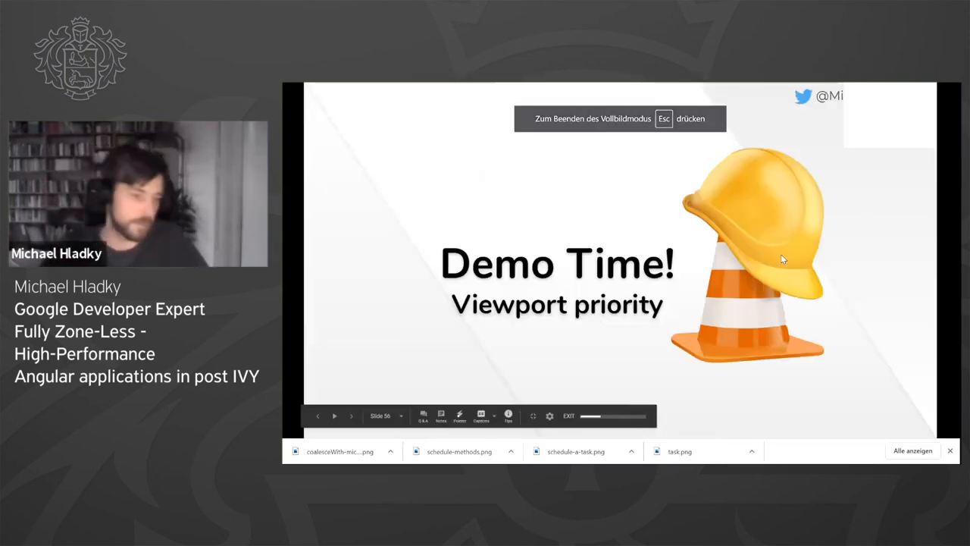
key(Right)
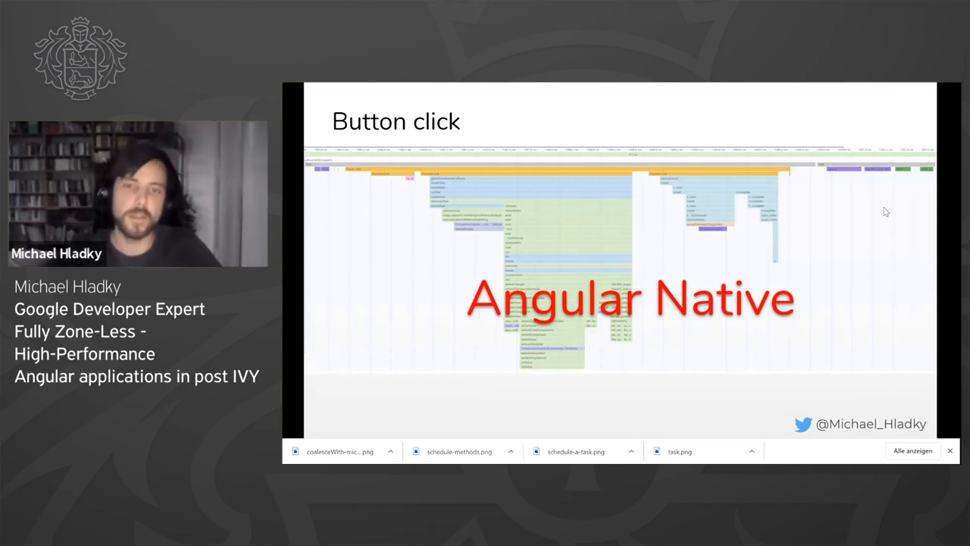
key(Right)
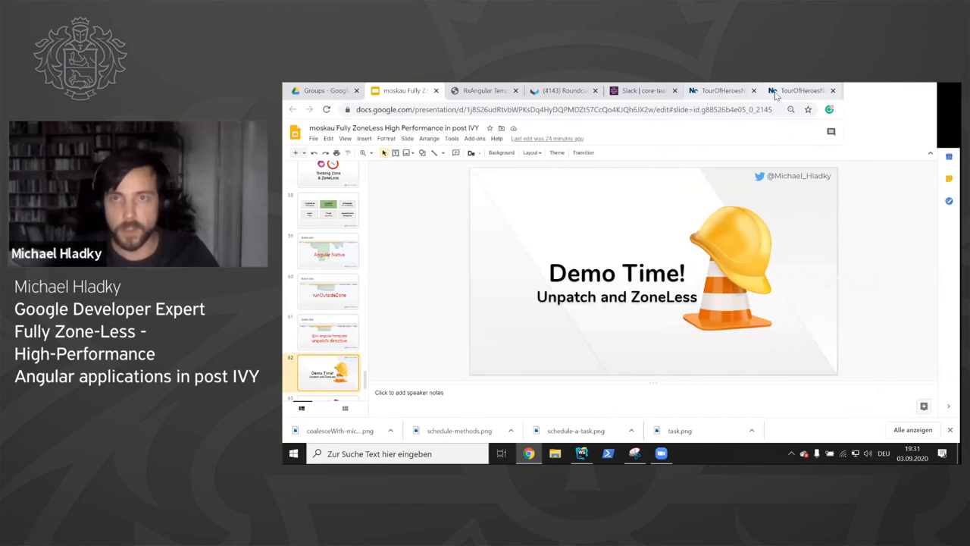
Step: Reload the zone-less Tour of Heroes build and inspect compilerOptions in the zone.js build's console
click(796, 91)
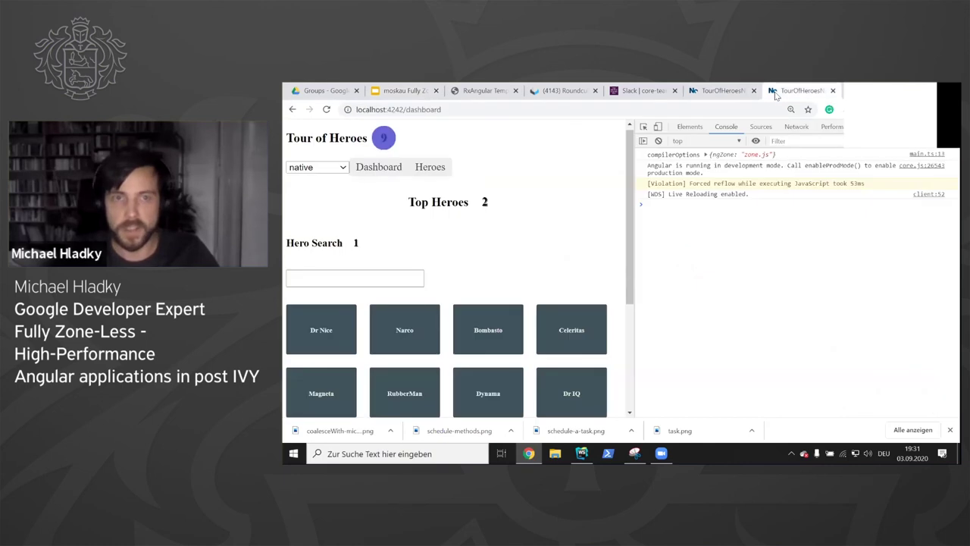
click(723, 90)
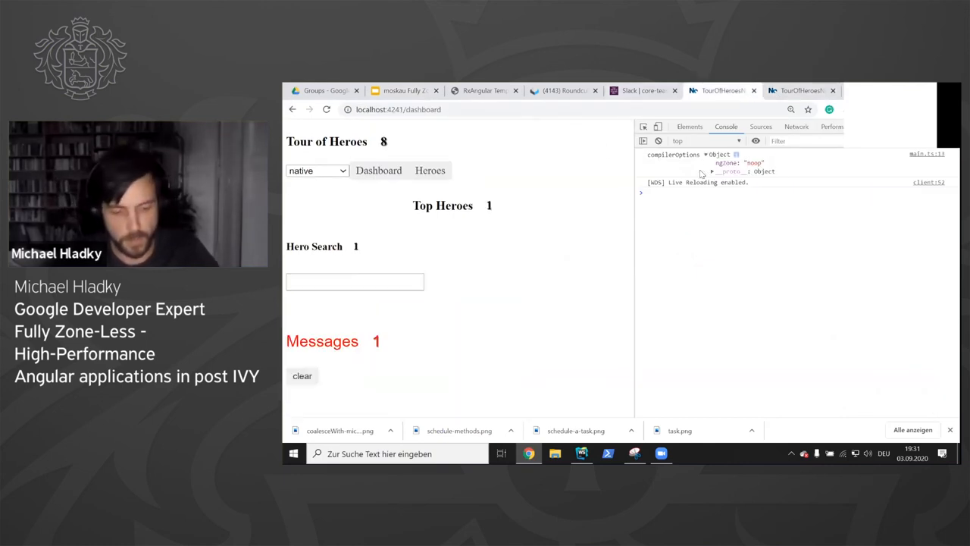
key(F5)
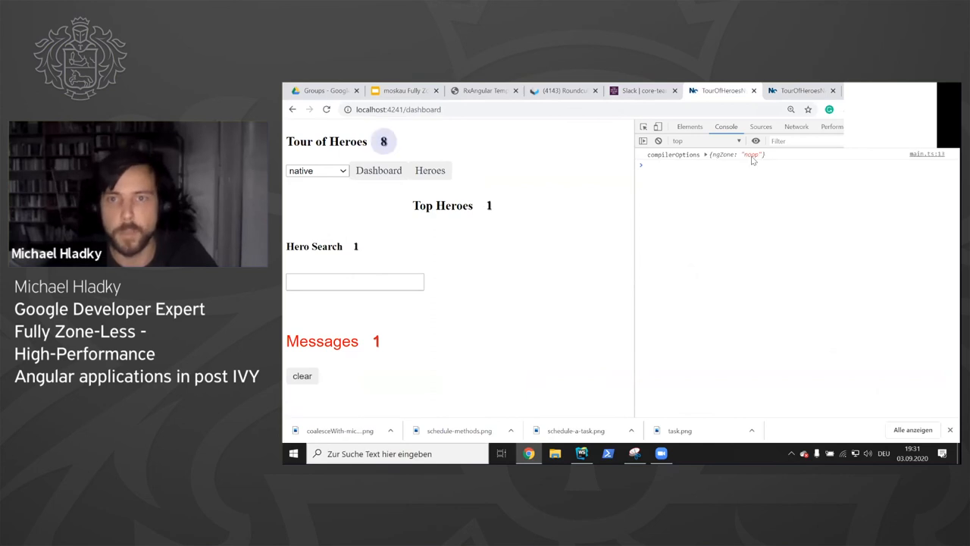
click(789, 91)
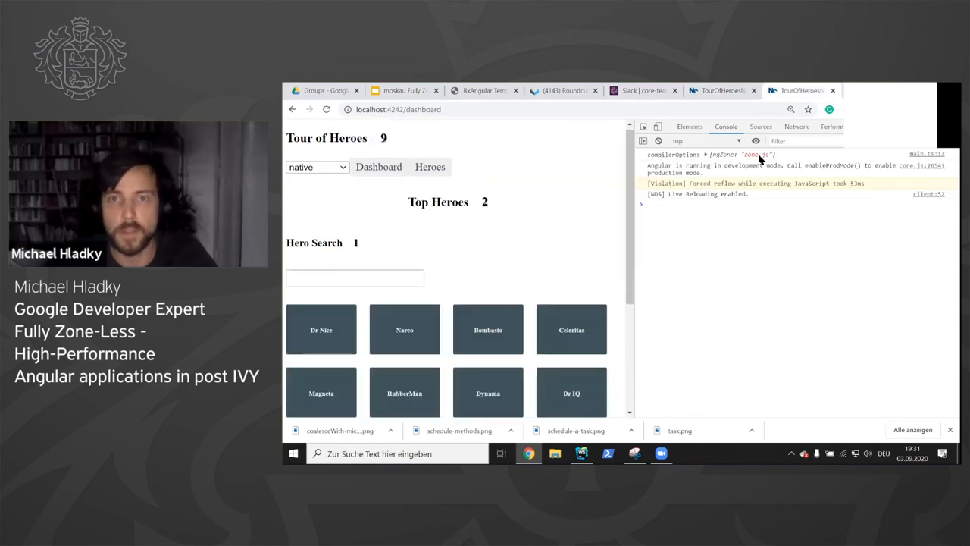
click(759, 155)
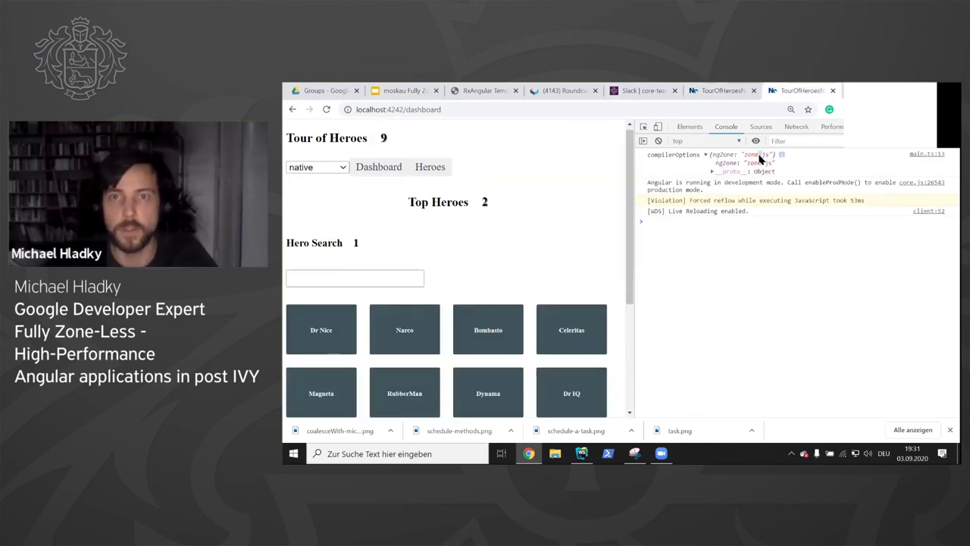
Step: Clear and retype the Hero Search text in the zone.js build so render counters climb to 41, 34 and 33
click(332, 278)
text(sss)
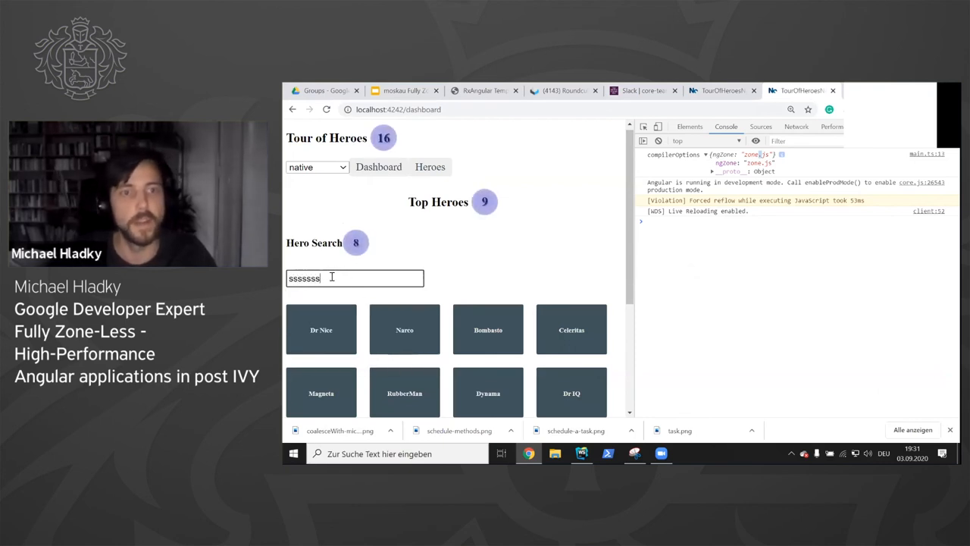
text(ssssss)
key(ctrl+a)
key(BackSpace)
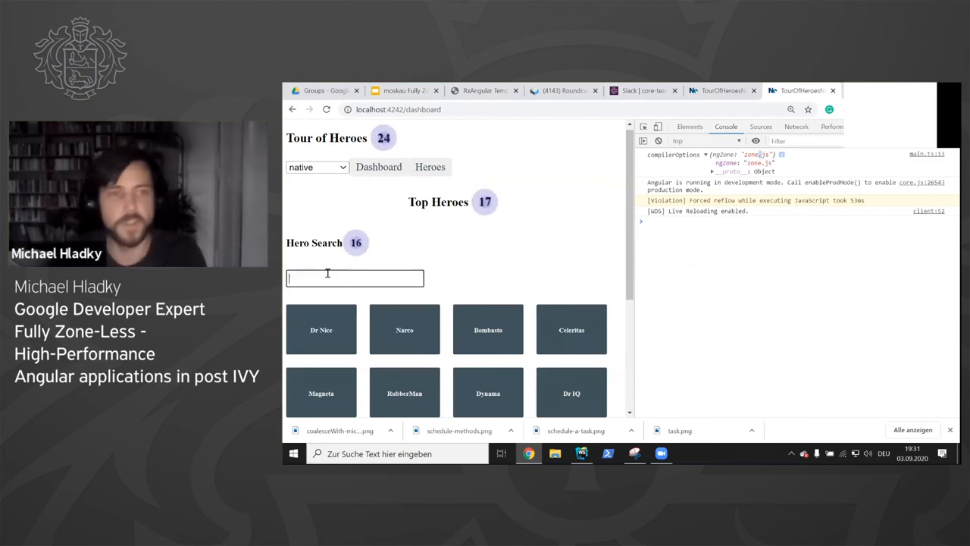
text(ddddd)
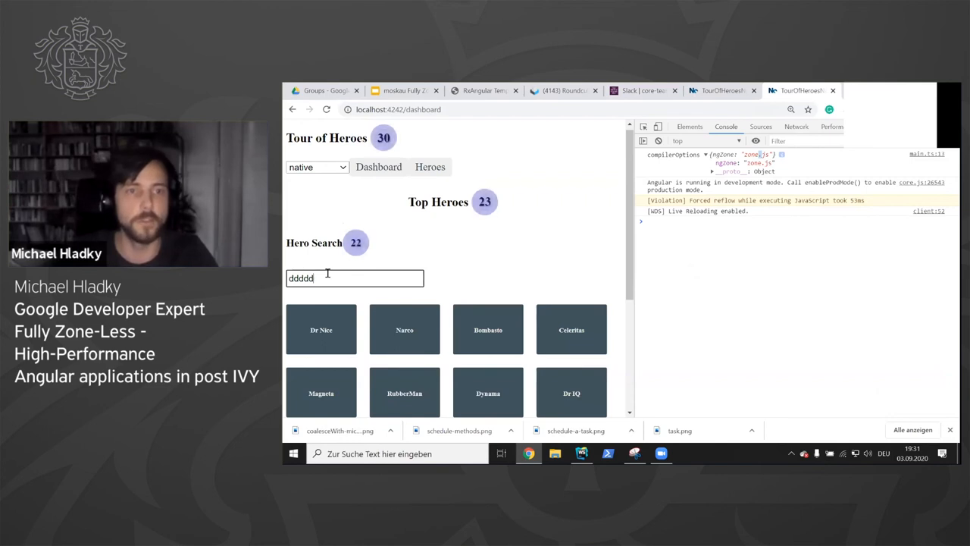
text(dddddddd)
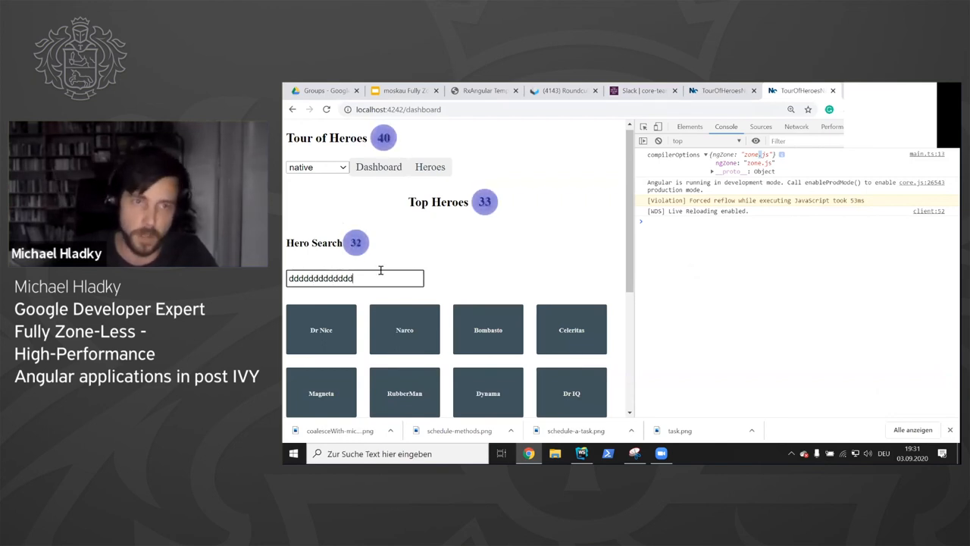
Step: Add the unpatch attribute to the search-box input in hero-search.component.html and return to the app
drag(380, 272, 283, 278)
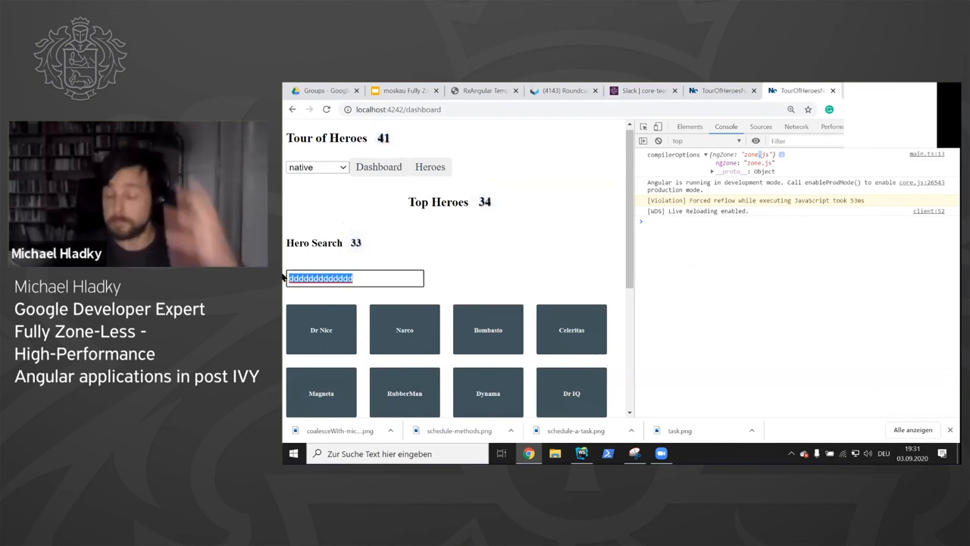
click(582, 453)
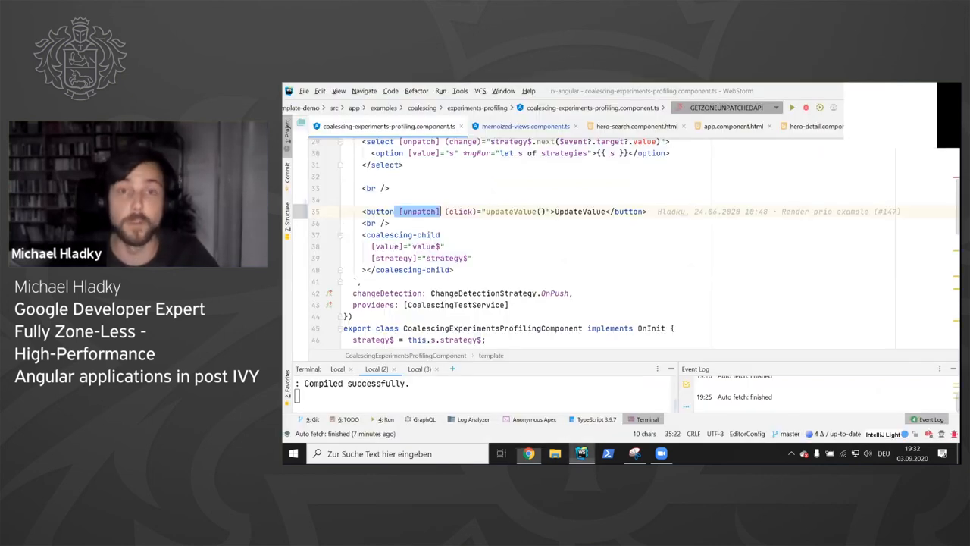
click(636, 126)
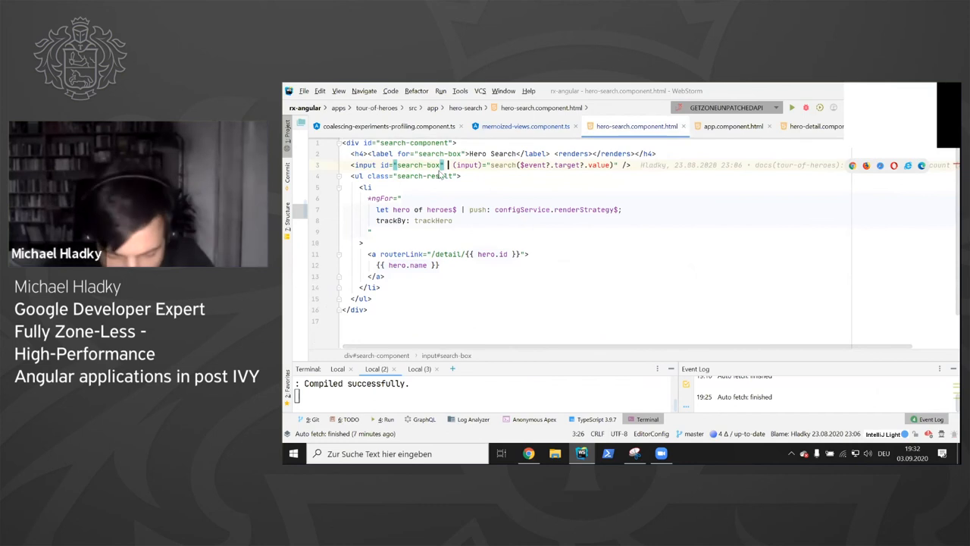
text(unp)
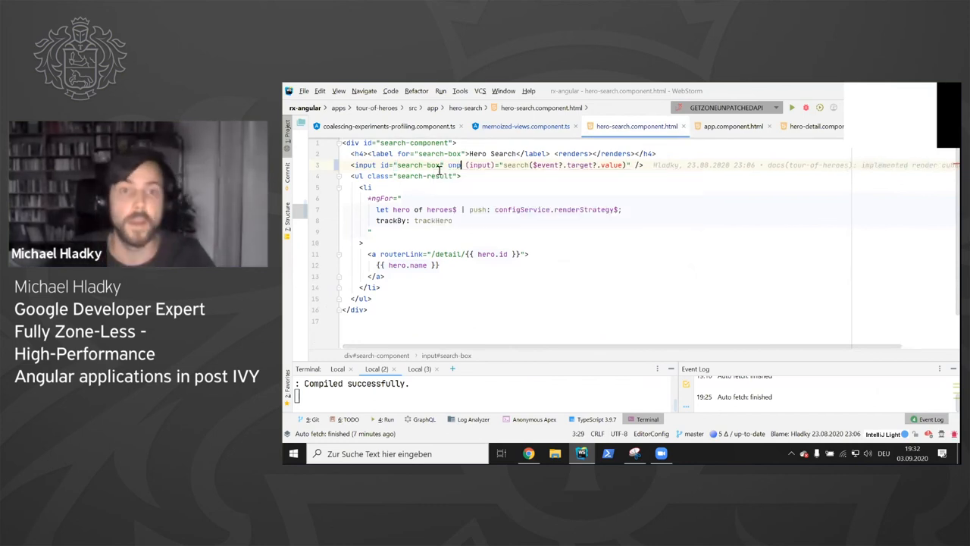
text(a)
key(Return)
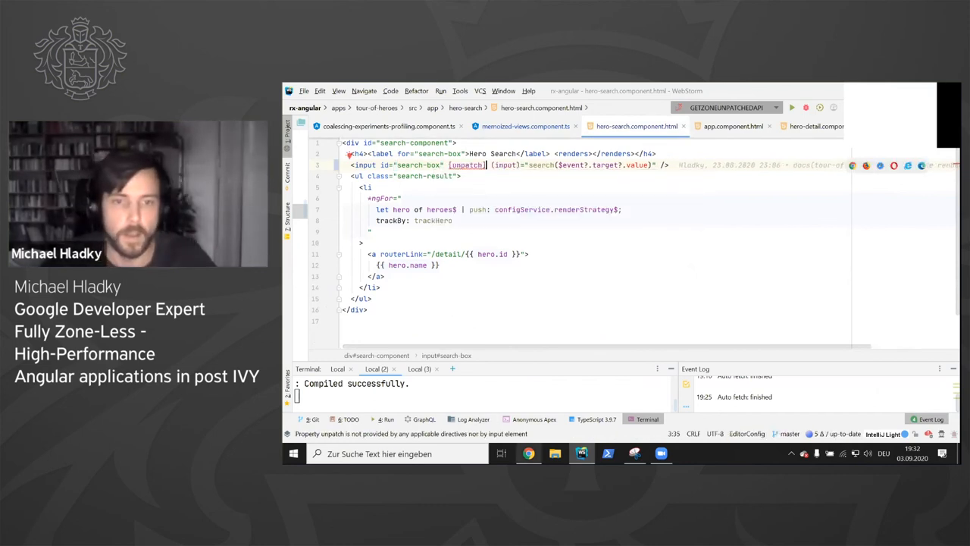
click(528, 453)
click(343, 276)
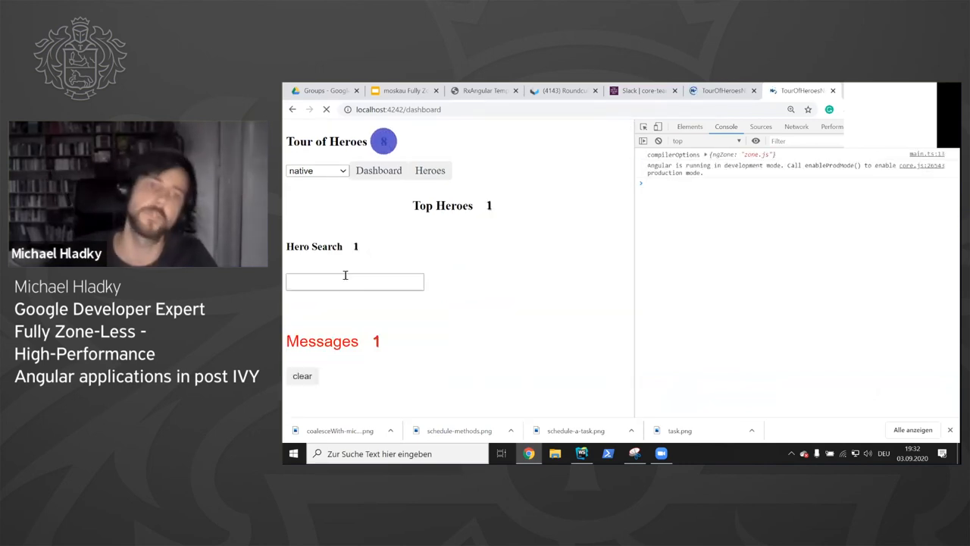
Step: Retest Hero Search with unpatch applied, then select the flagged unpatch attribute on line 3 in WebStorm
click(346, 278)
text(sss)
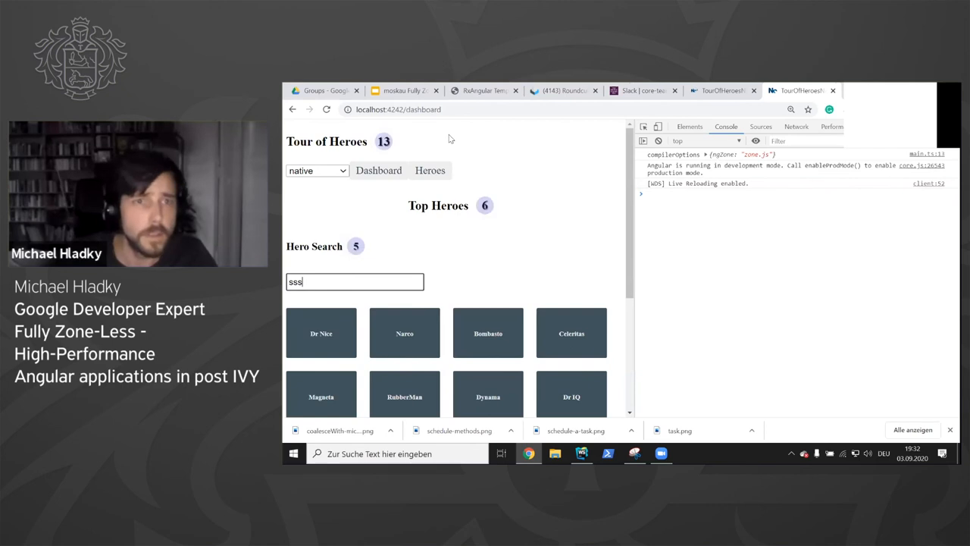
text(s)
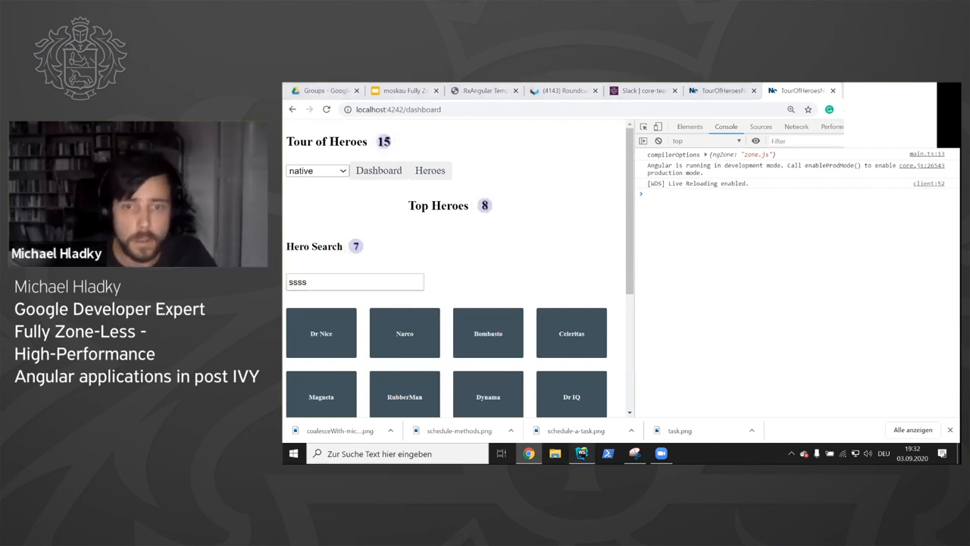
key(alt+Tab)
mouse_move(485, 165)
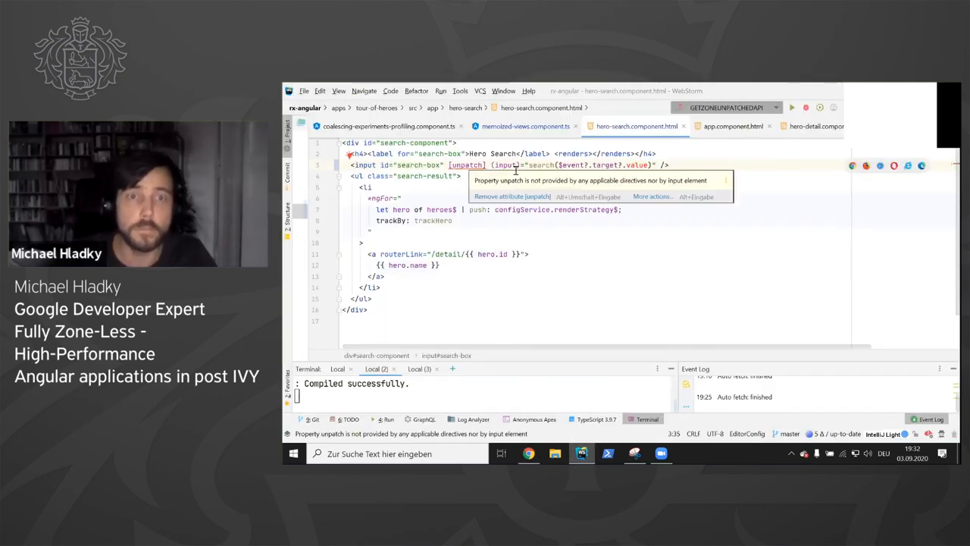
double_click(473, 165)
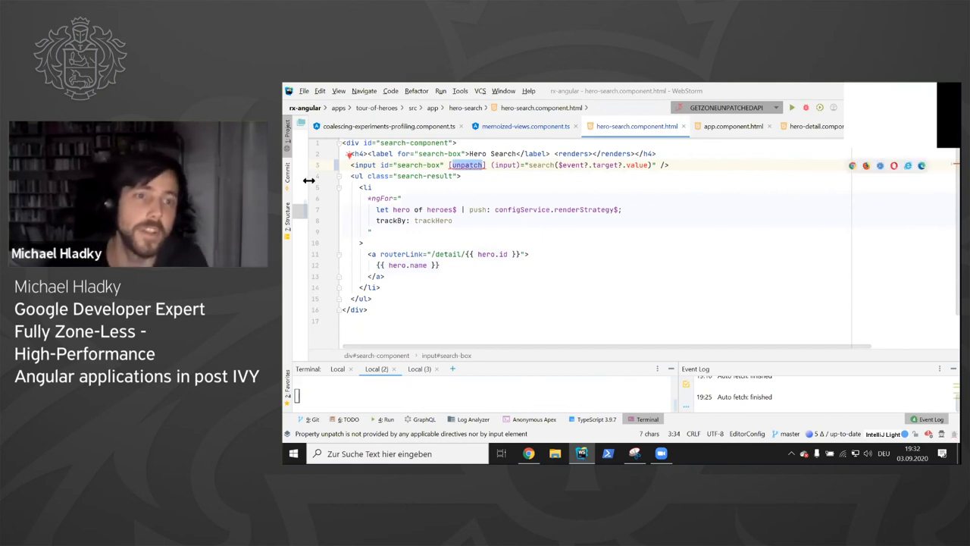
Step: Import UnpatchEventsModule after PushModule in app.module.ts
key(alt+1)
scroll(387, 303, down, 3)
scroll(386, 337, down, 1)
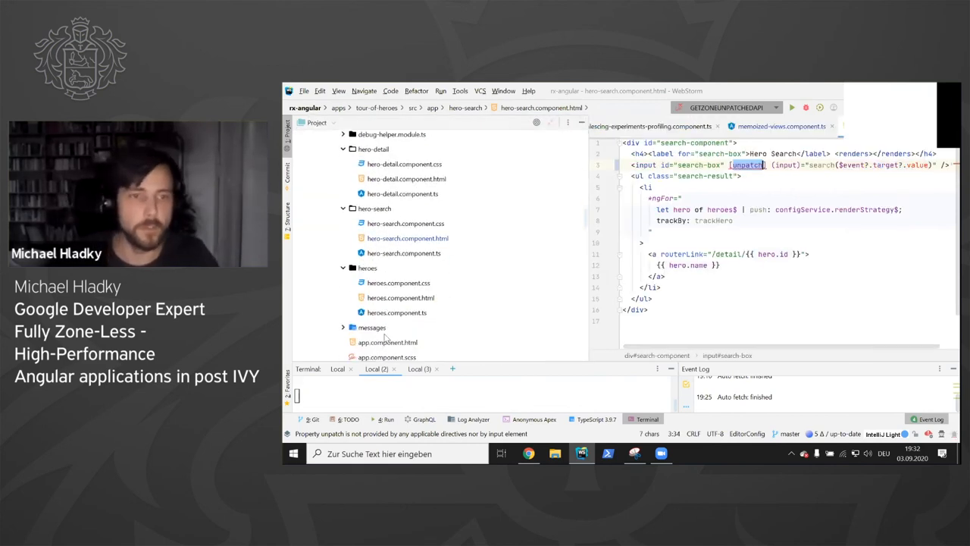
scroll(386, 333, down, 2)
double_click(379, 315)
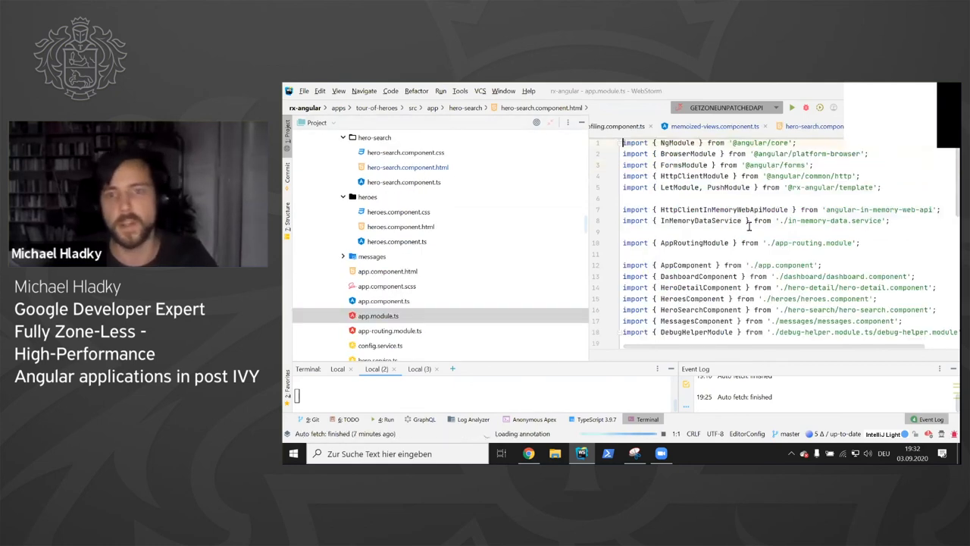
scroll(705, 238, down, 5)
scroll(705, 238, down, 4)
scroll(705, 238, down, 2)
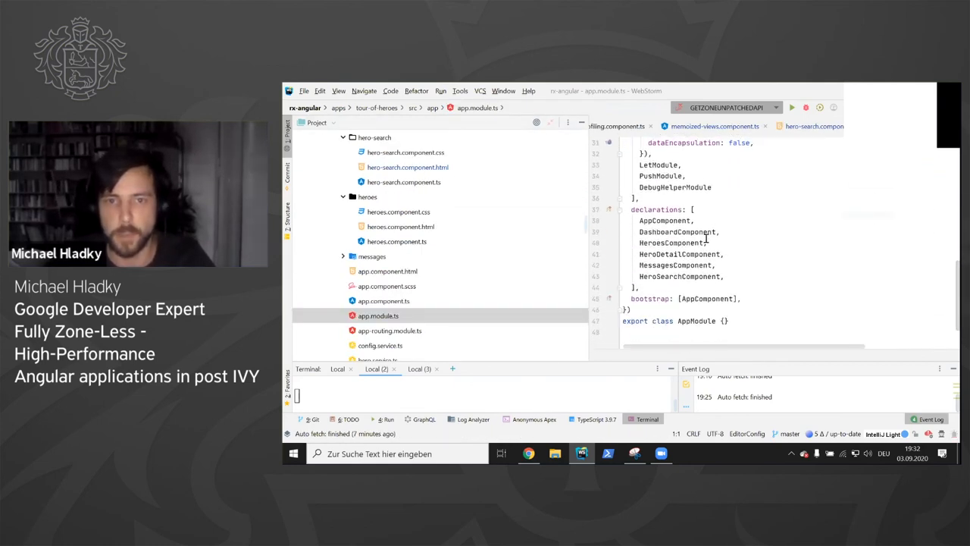
click(663, 176)
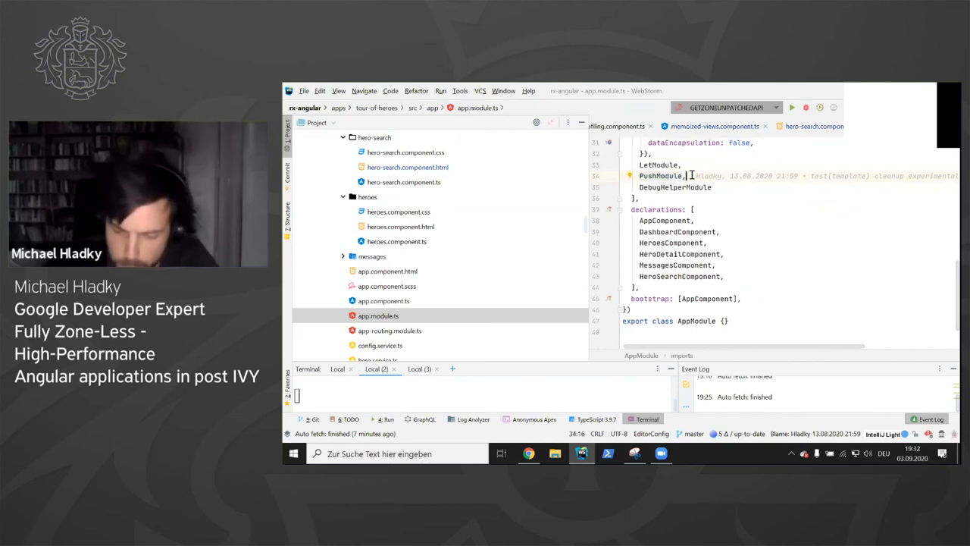
key(Return)
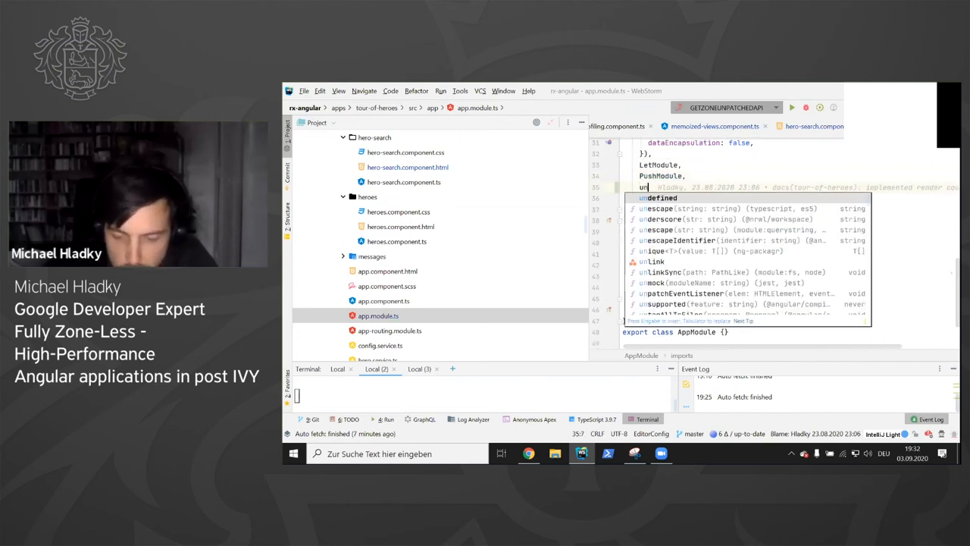
text(Unpa)
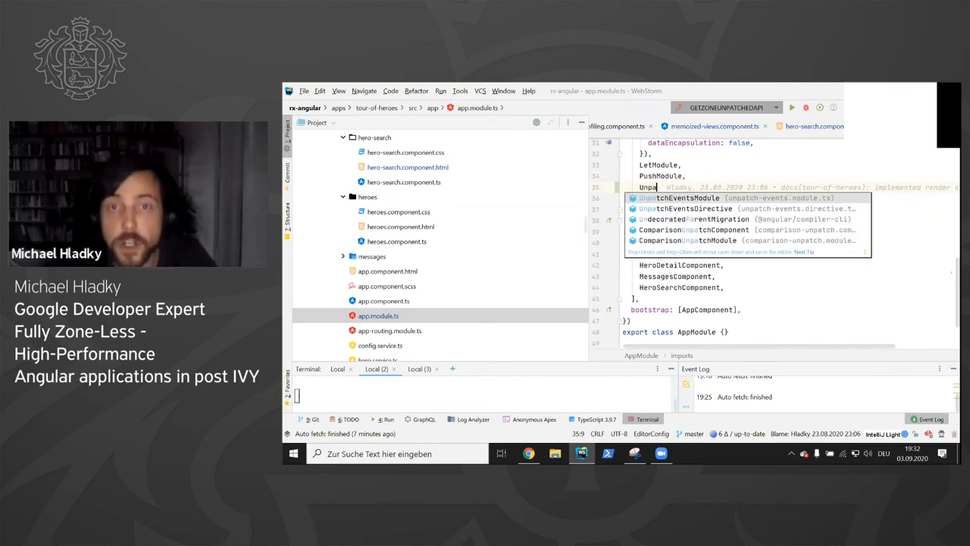
key(Return)
text(,)
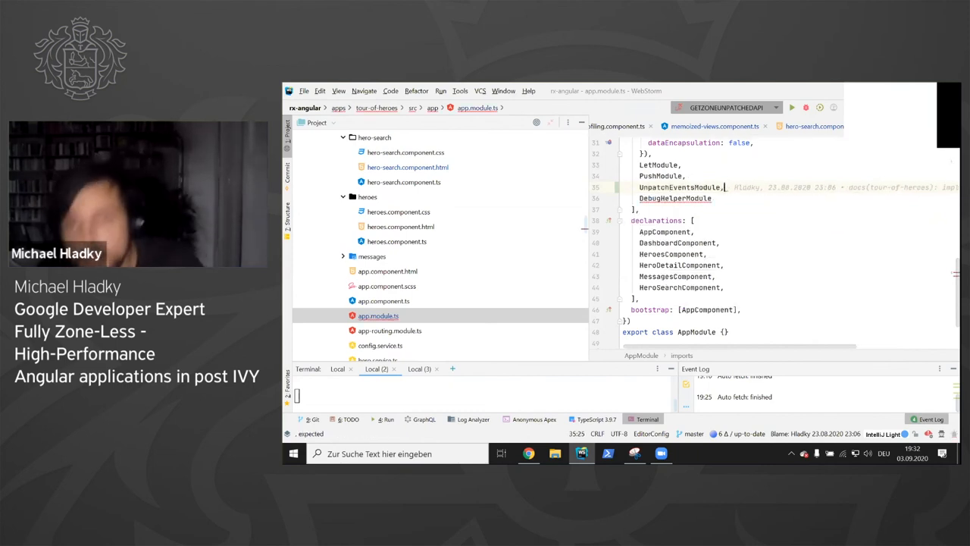
Step: Show hero-search.component.html with a wider editor and switch back to the running app
click(813, 125)
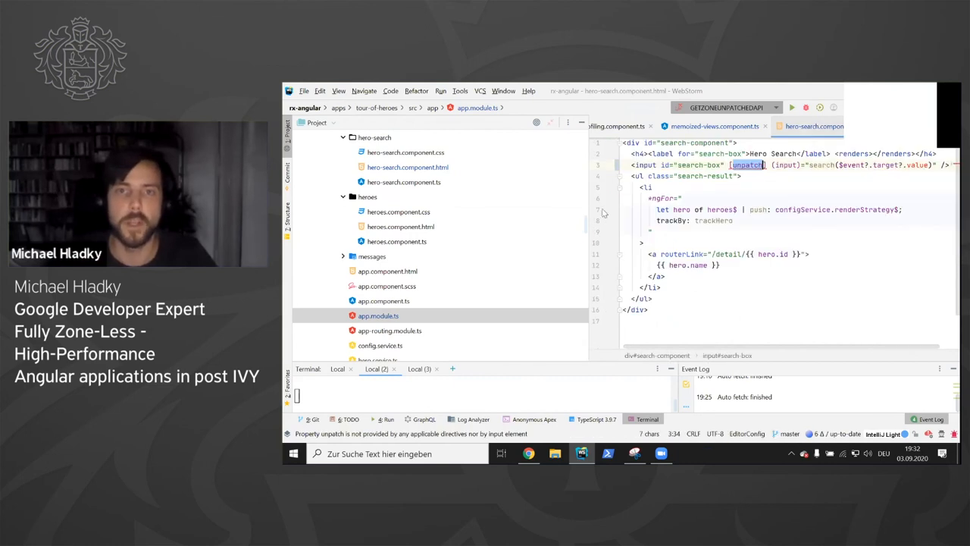
drag(589, 214, 393, 216)
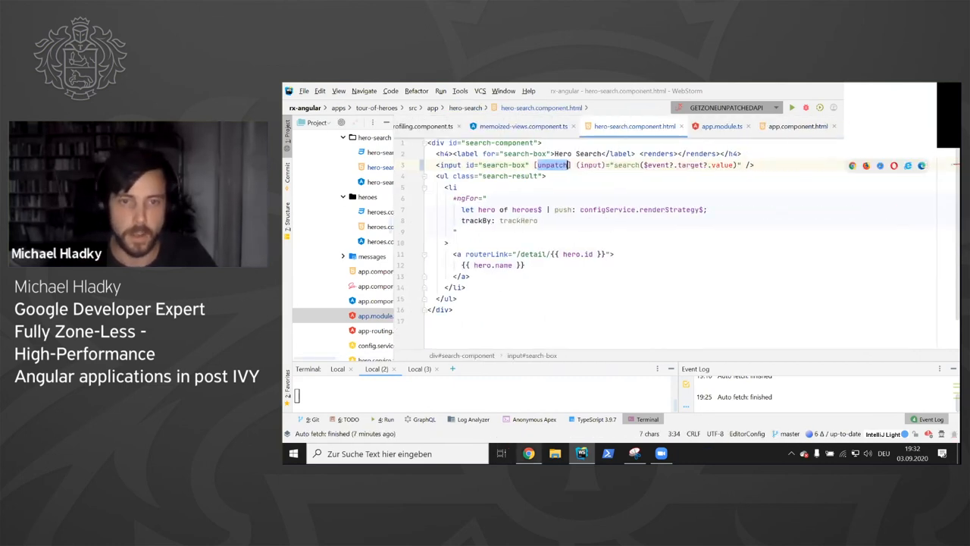
key(alt+Tab)
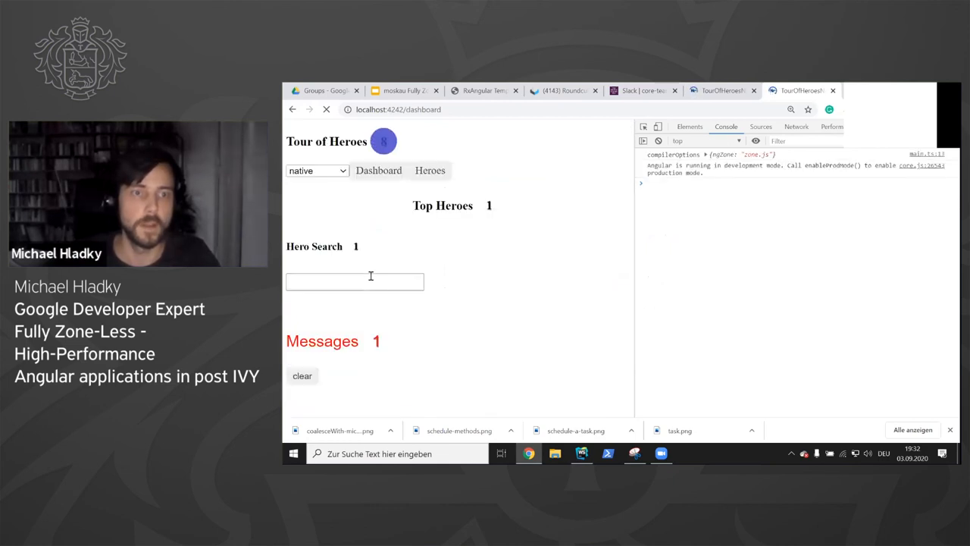
Step: Search ddddddd in the zone.js app to raise its counters, then switch to the noop-zone build
click(370, 281)
text(d)
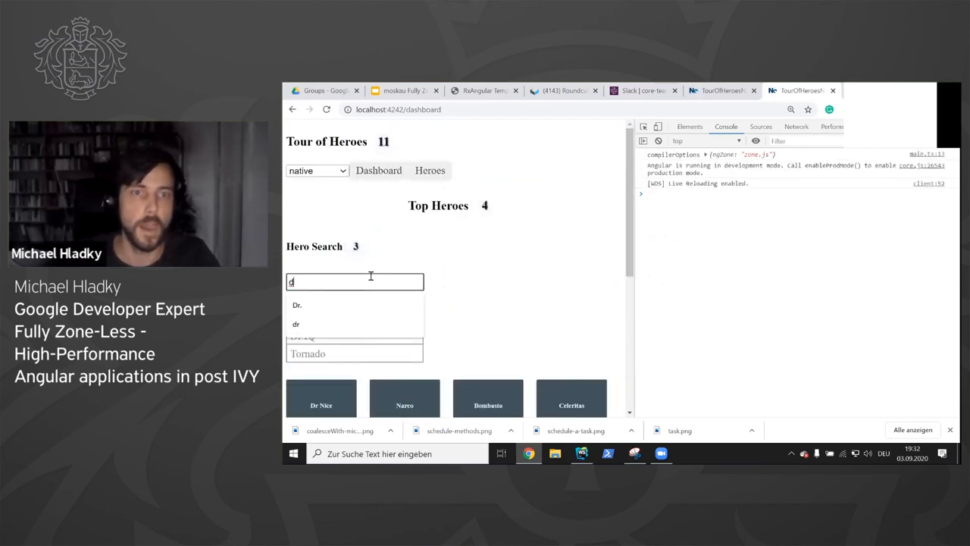
text(dddddd)
click(419, 259)
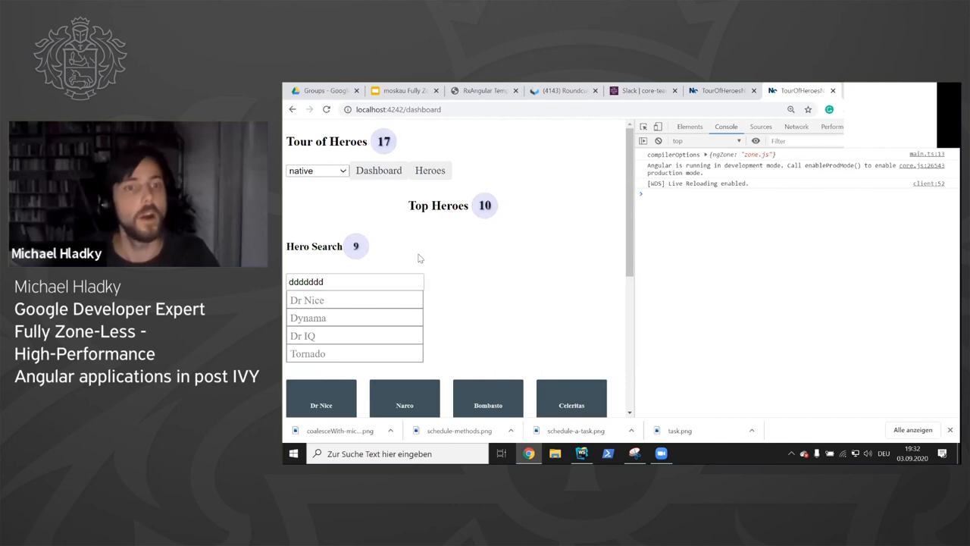
click(702, 91)
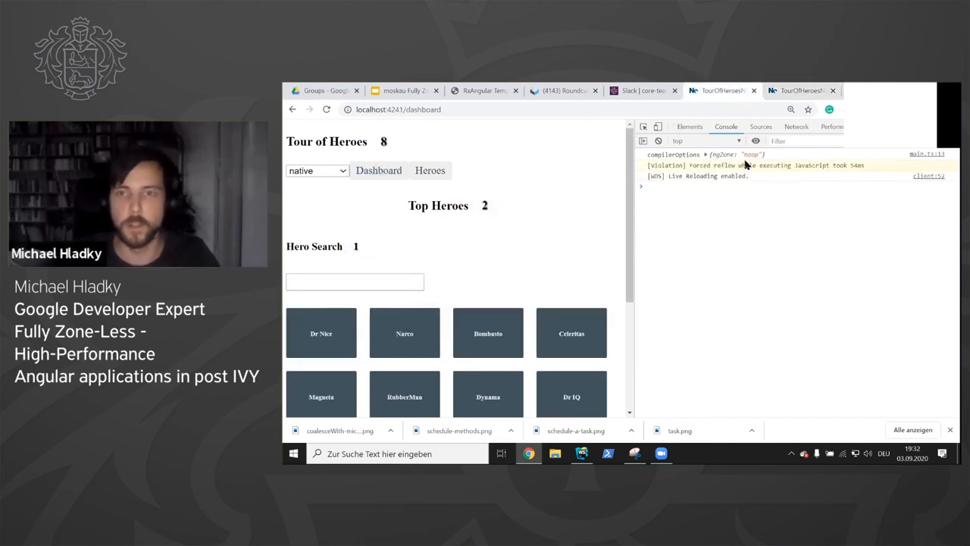
Step: Highlight the ngZone noop setting in the enlarged console and edit the Hero Search text in the zone-less build
key(ctrl+plus)
key(ctrl+plus)
key(ctrl+plus)
key(ctrl+plus)
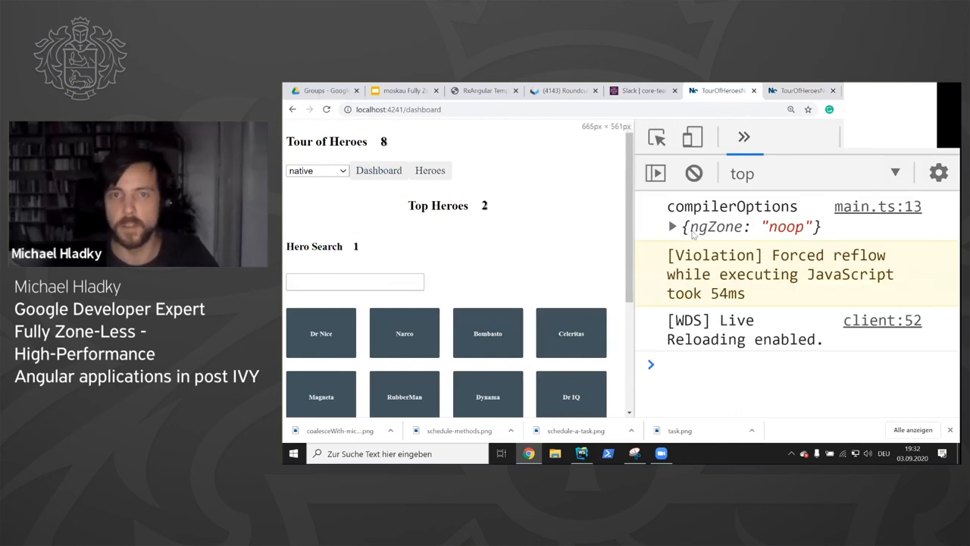
drag(691, 235, 800, 234)
click(325, 285)
text(sadsad)
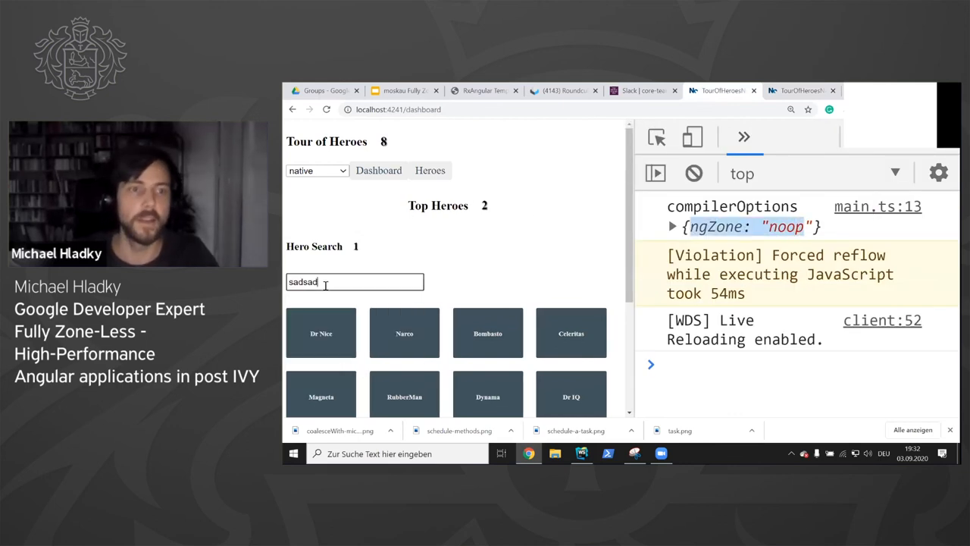
key(BackSpace)
key(BackSpace)
key(BackSpace)
click(426, 173)
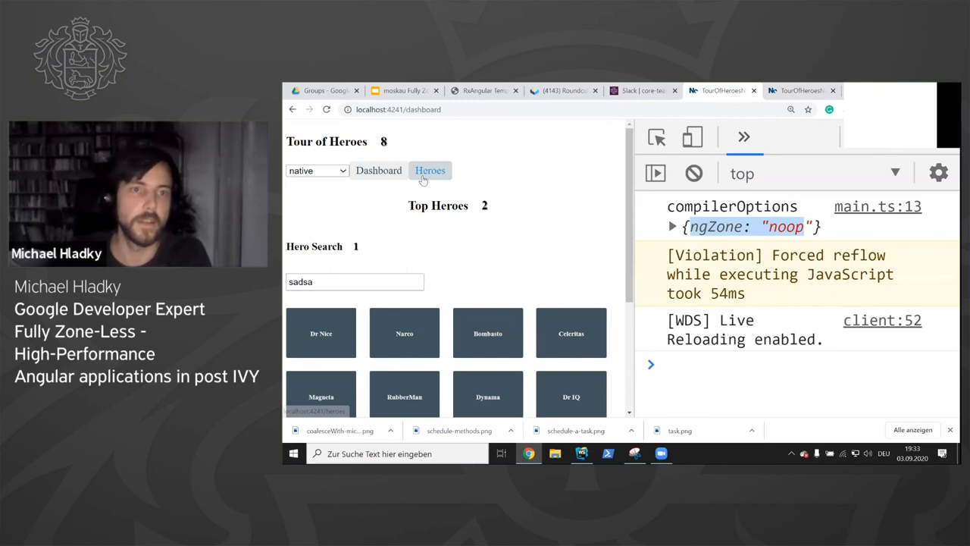
click(378, 171)
Step: Pick the Dr. suggestion, choose the local render strategy and visit Narco's details before returning to the dashboard
click(337, 279)
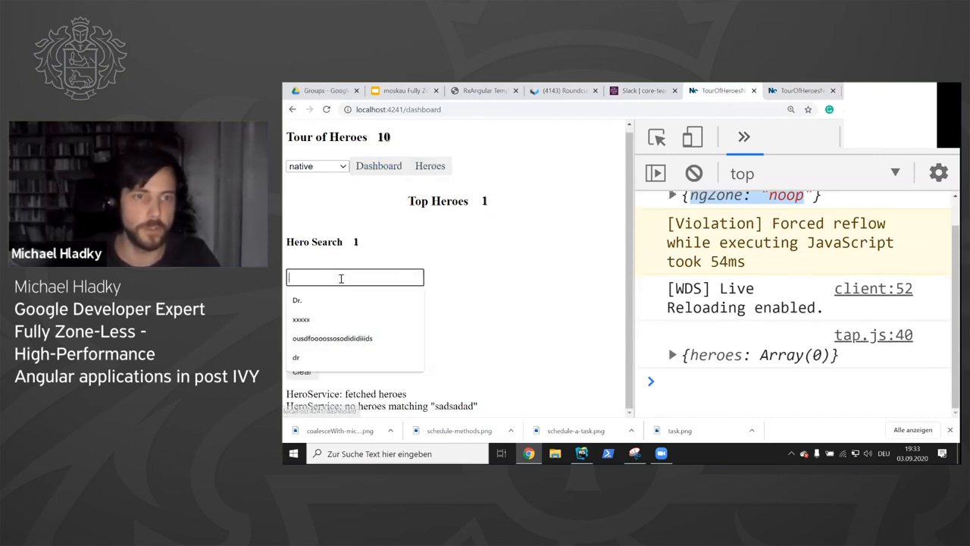
click(334, 294)
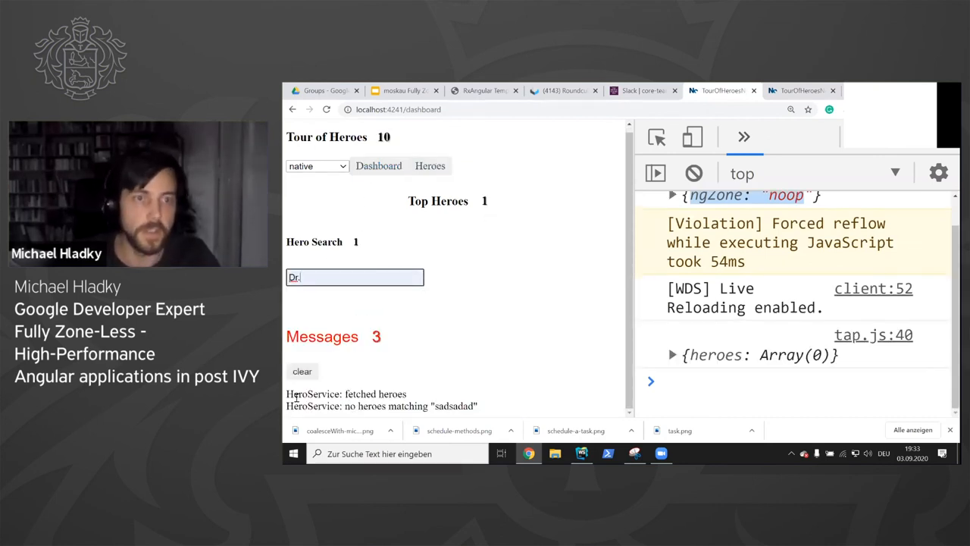
click(303, 371)
click(334, 166)
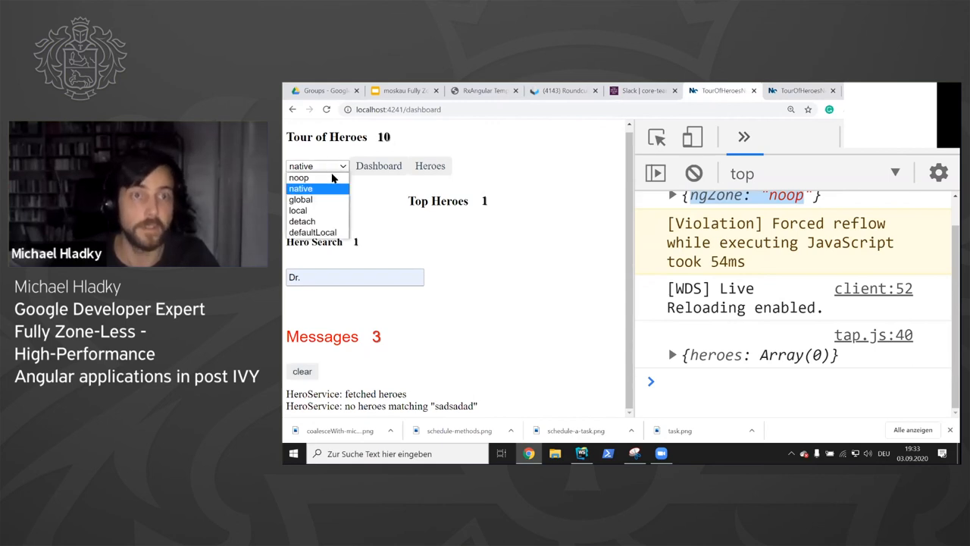
click(330, 212)
scroll(427, 247, down, 3)
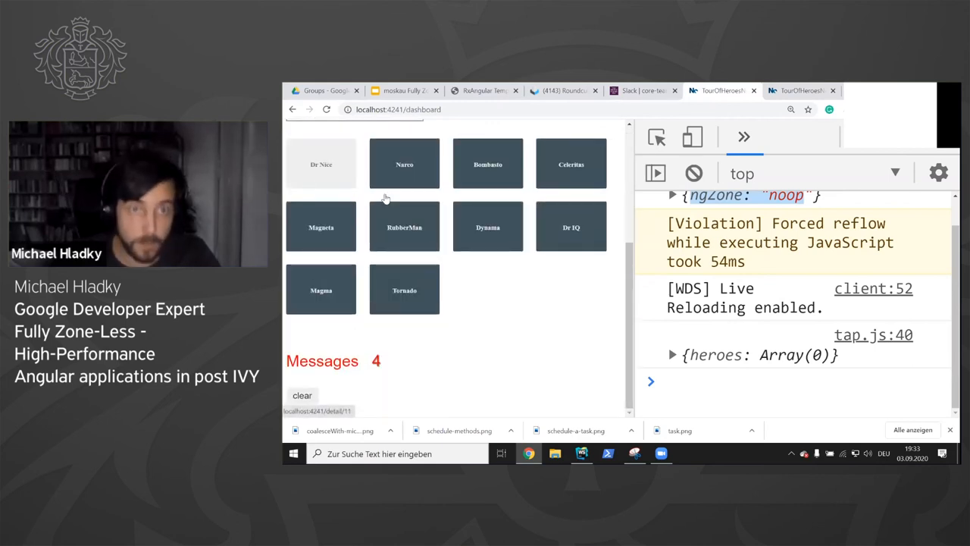
click(404, 162)
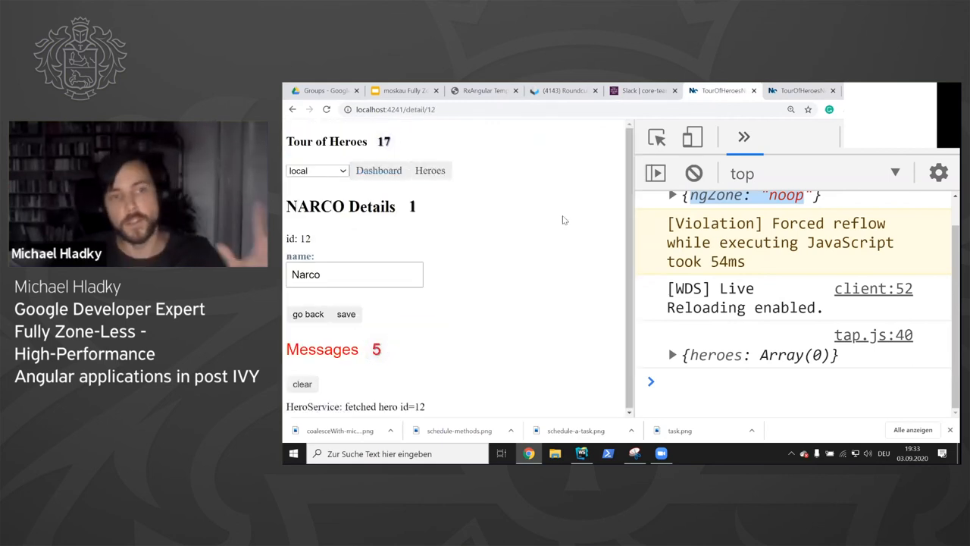
click(379, 170)
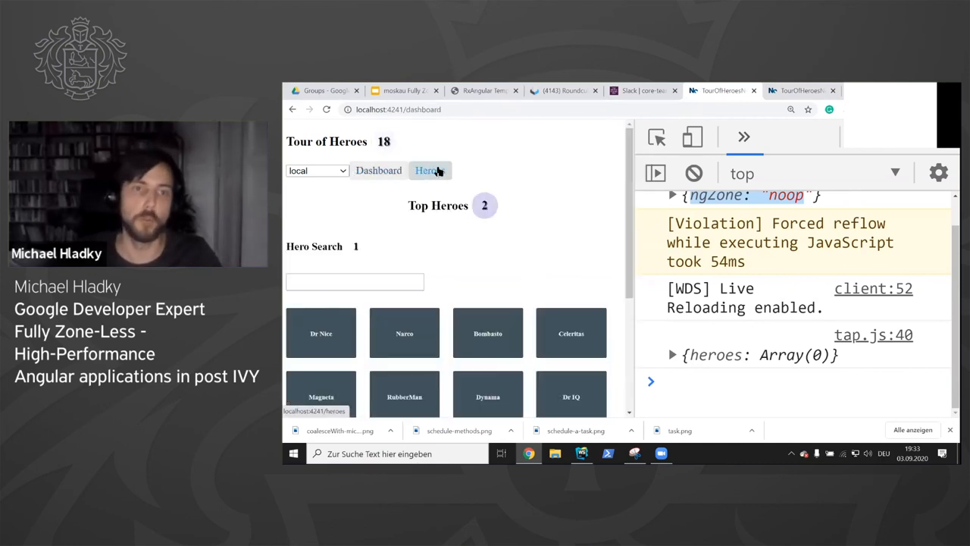
scroll(686, 299, up, 1)
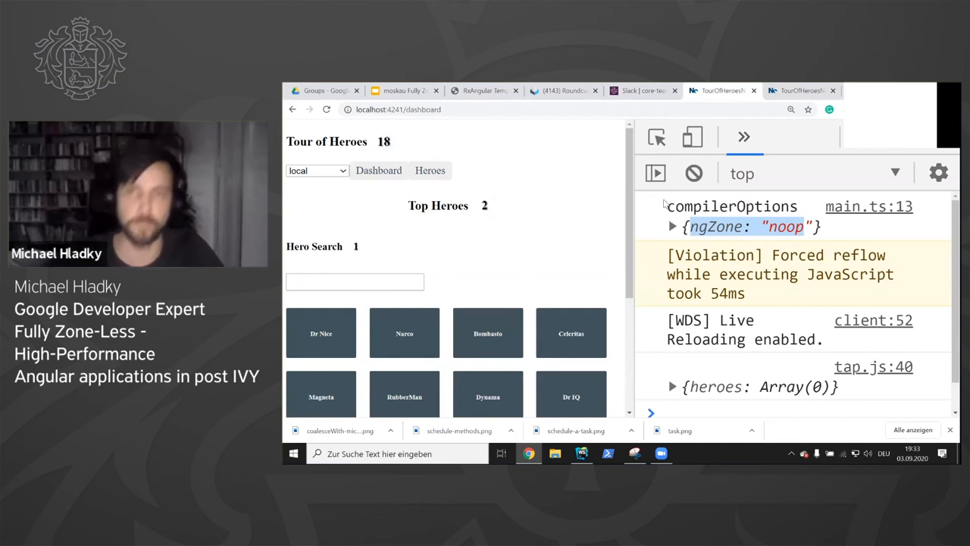
click(801, 91)
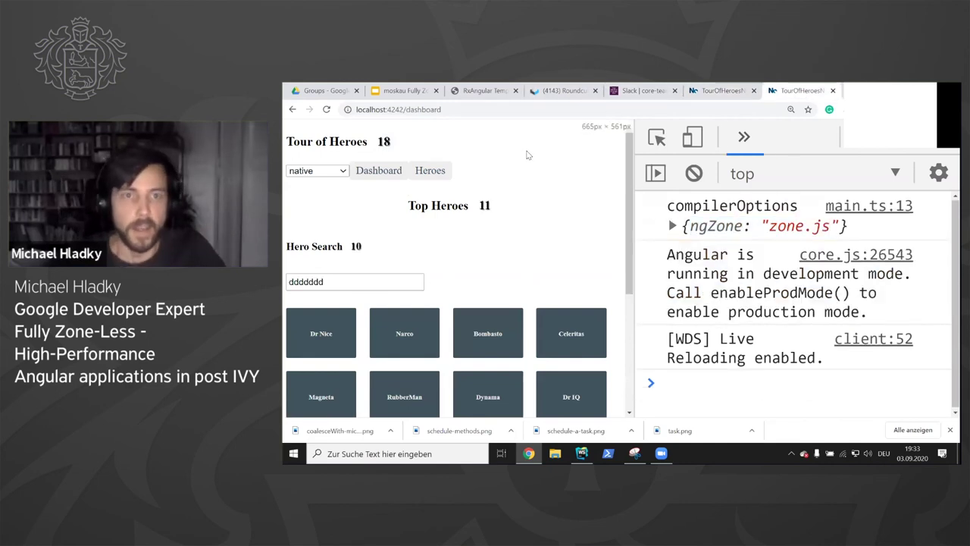
click(723, 91)
click(485, 91)
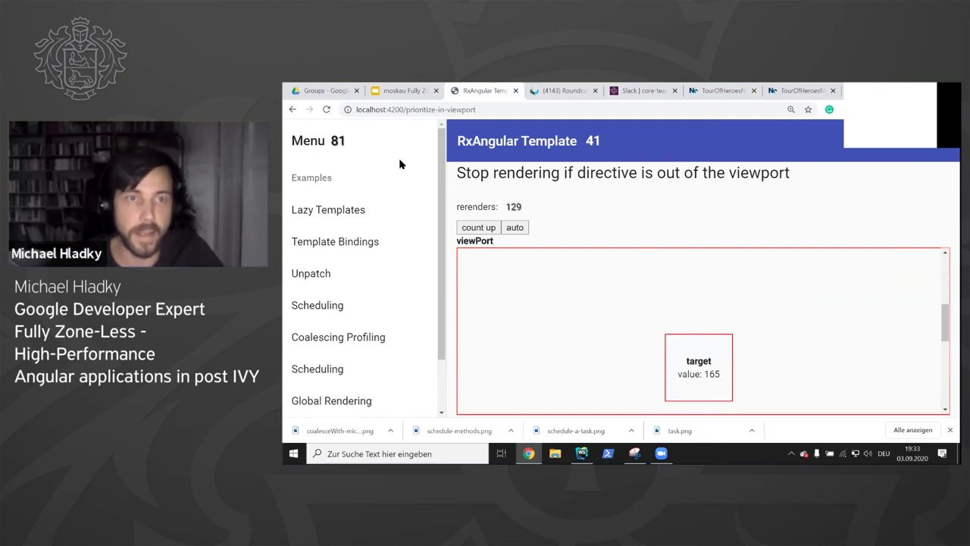
click(401, 91)
scroll(327, 318, down, 2)
click(327, 303)
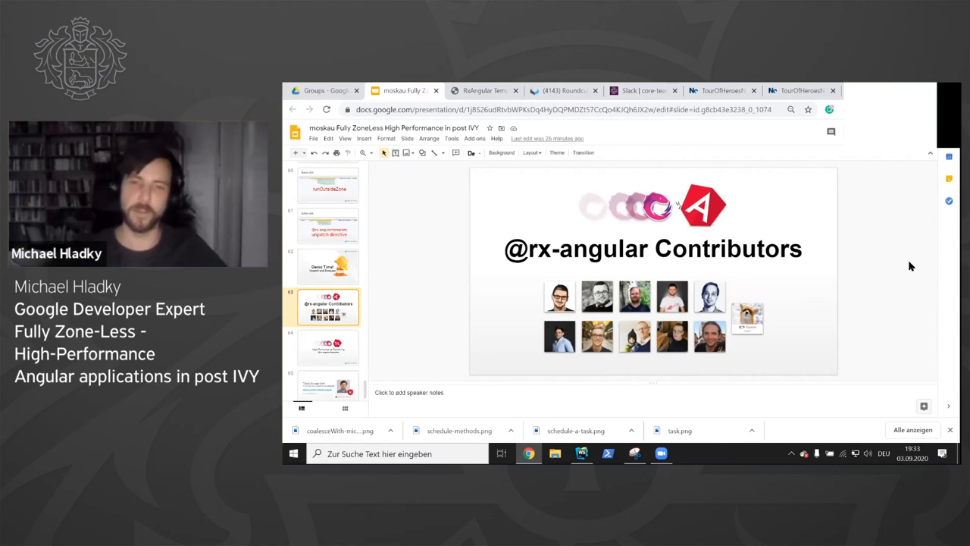
Step: Show the High Performance Rendering slide and then the closing Thanks for your time slide
click(326, 360)
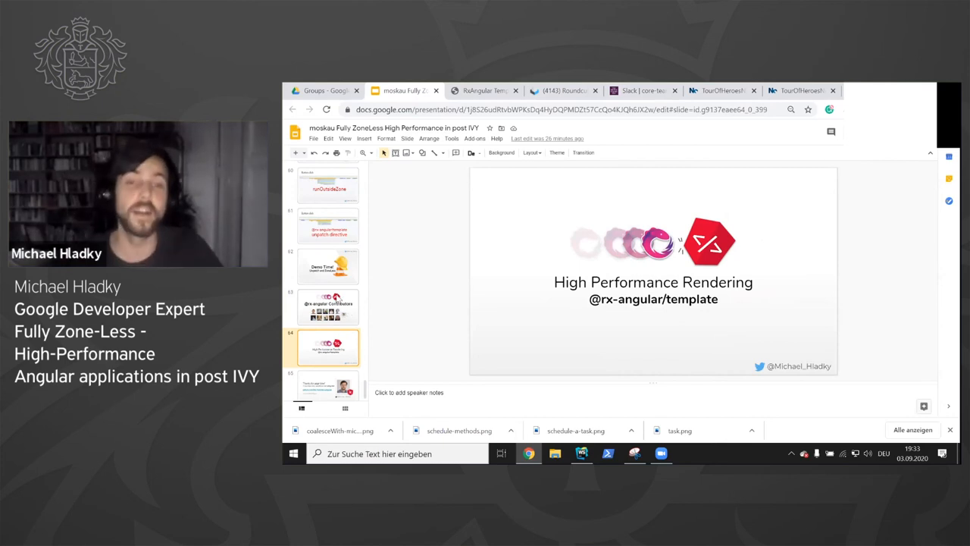
click(329, 373)
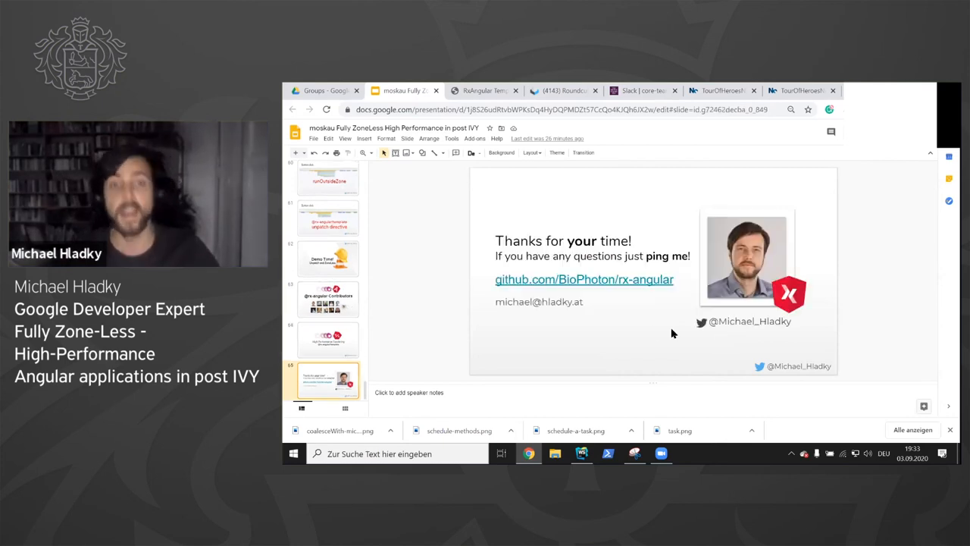